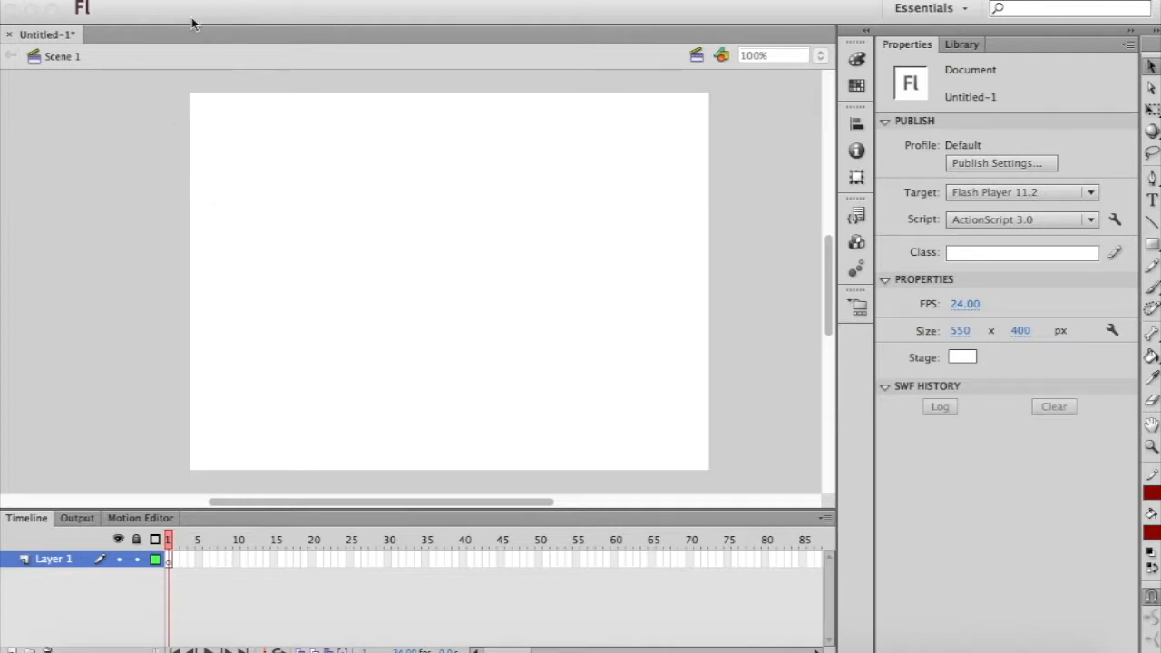
Step: Import dog.jpg from the Desktop onto the stage
{"action": "left_click", "coordinate": [160, 0]}
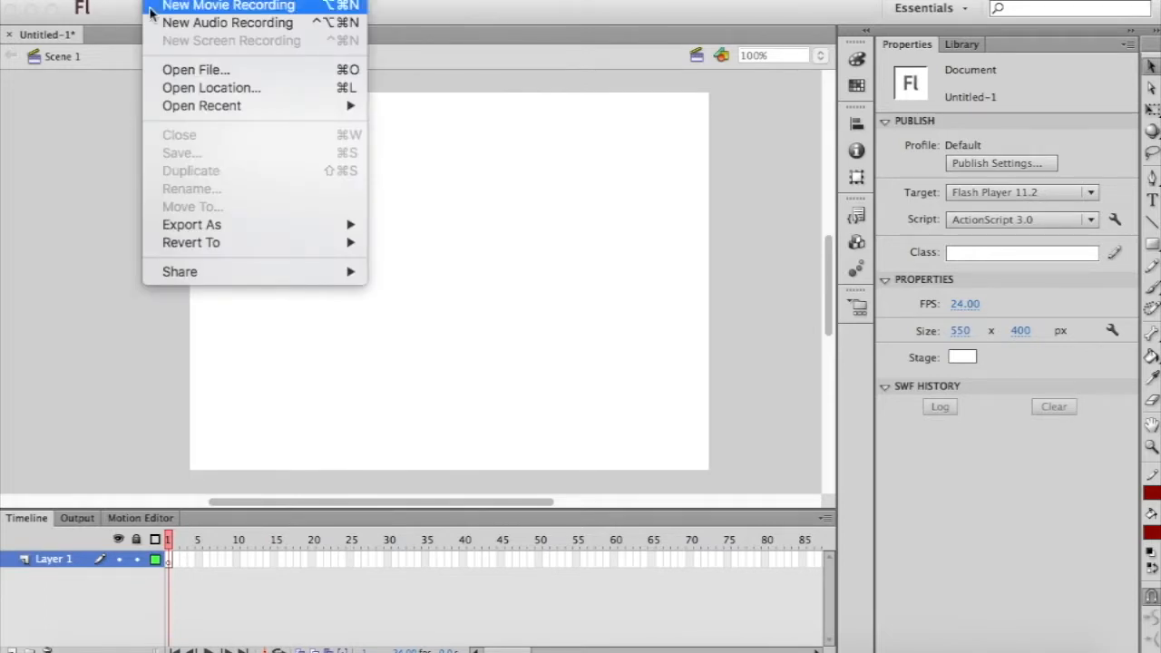
{"action": "left_click", "coordinate": [116, 136]}
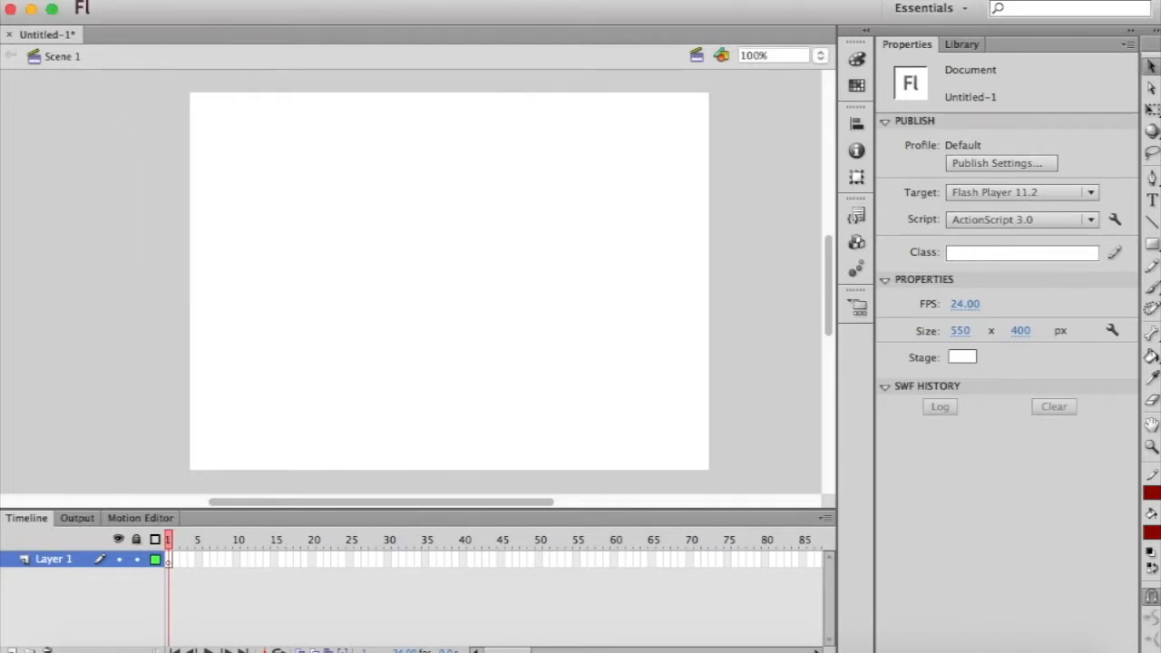
{"action": "left_click", "coordinate": [83, 0]}
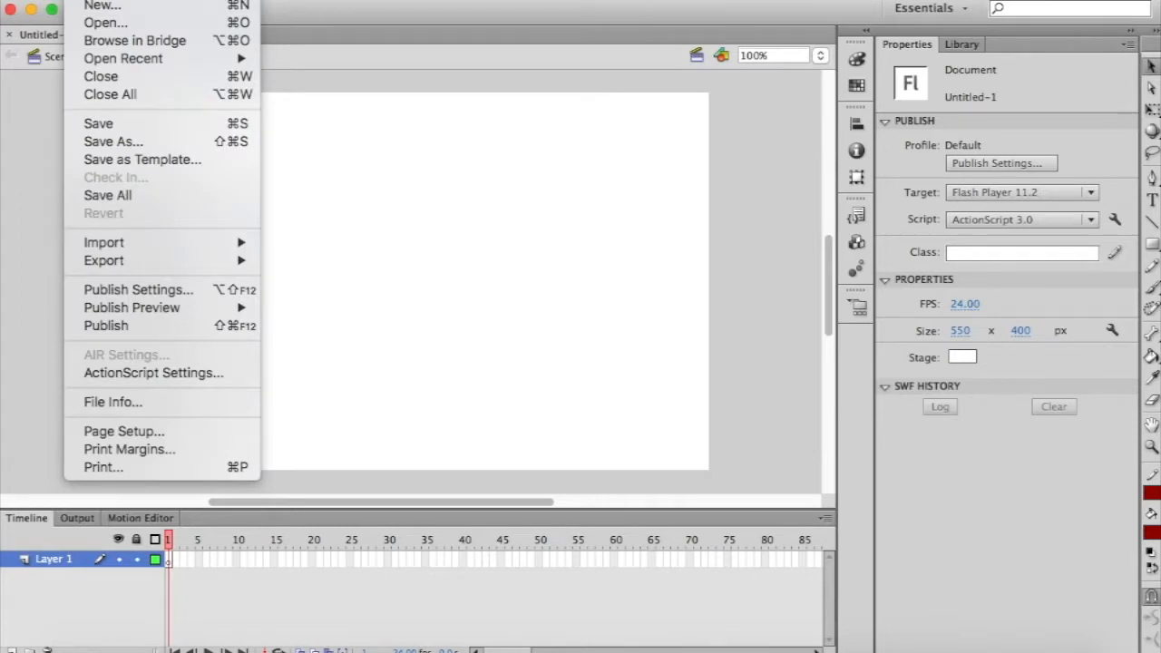
{"action": "mouse_move", "coordinate": [127, 247]}
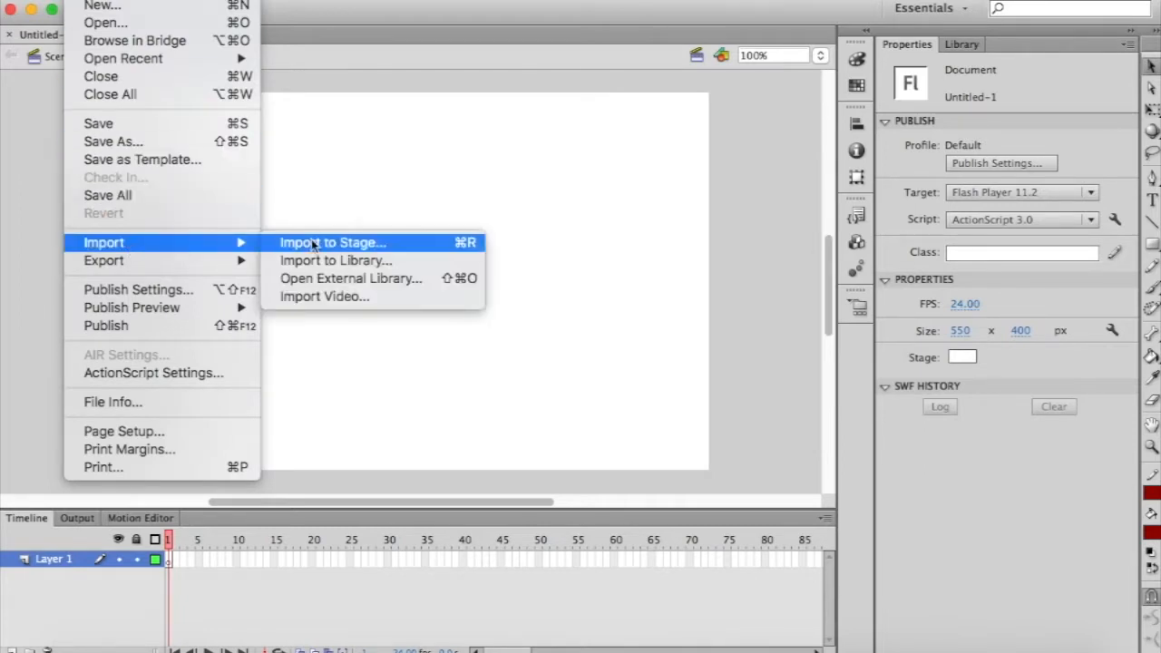
{"action": "left_click", "coordinate": [342, 243]}
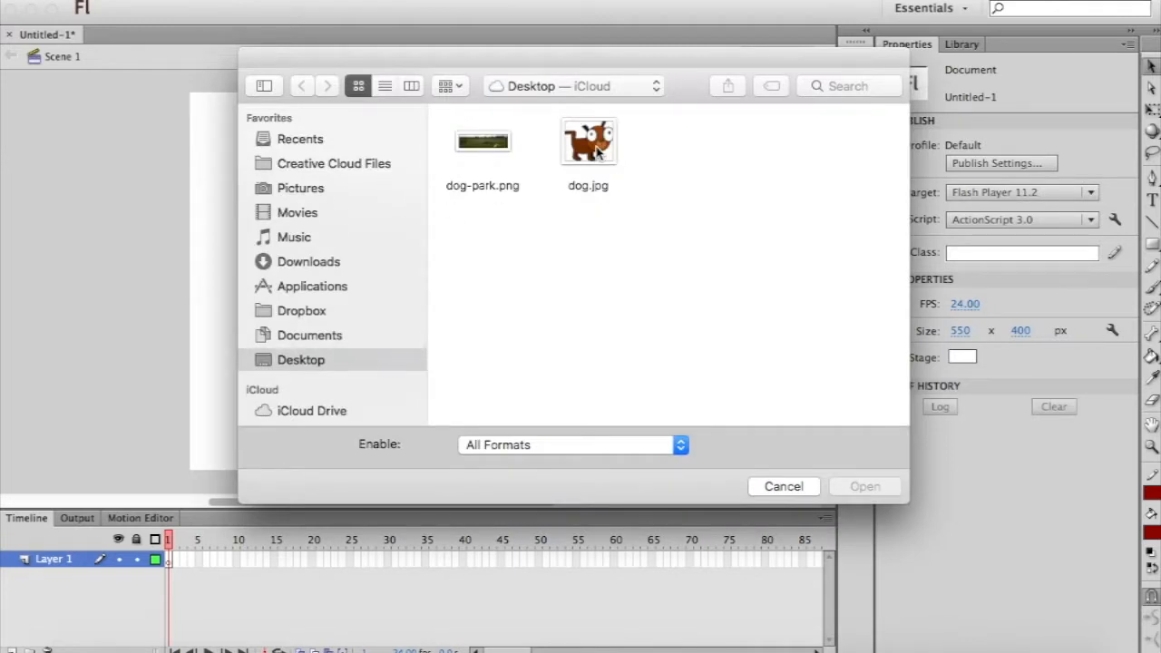
{"action": "left_click", "coordinate": [596, 151]}
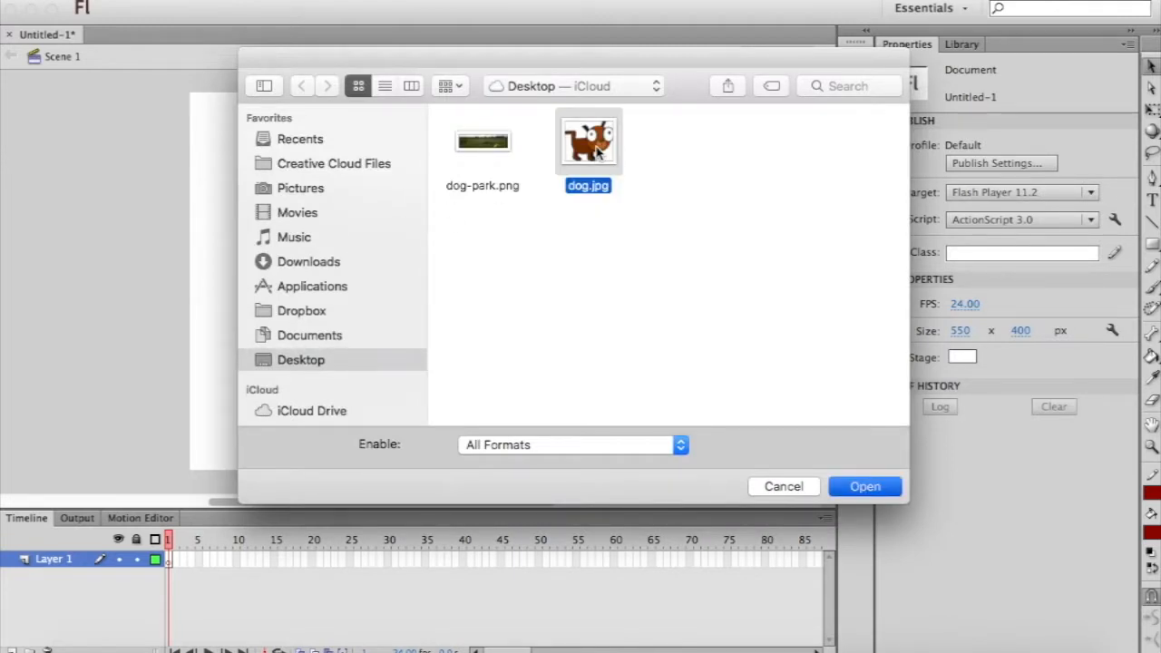
{"action": "double_click", "coordinate": [596, 151]}
{"action": "left_click", "coordinate": [702, 399]}
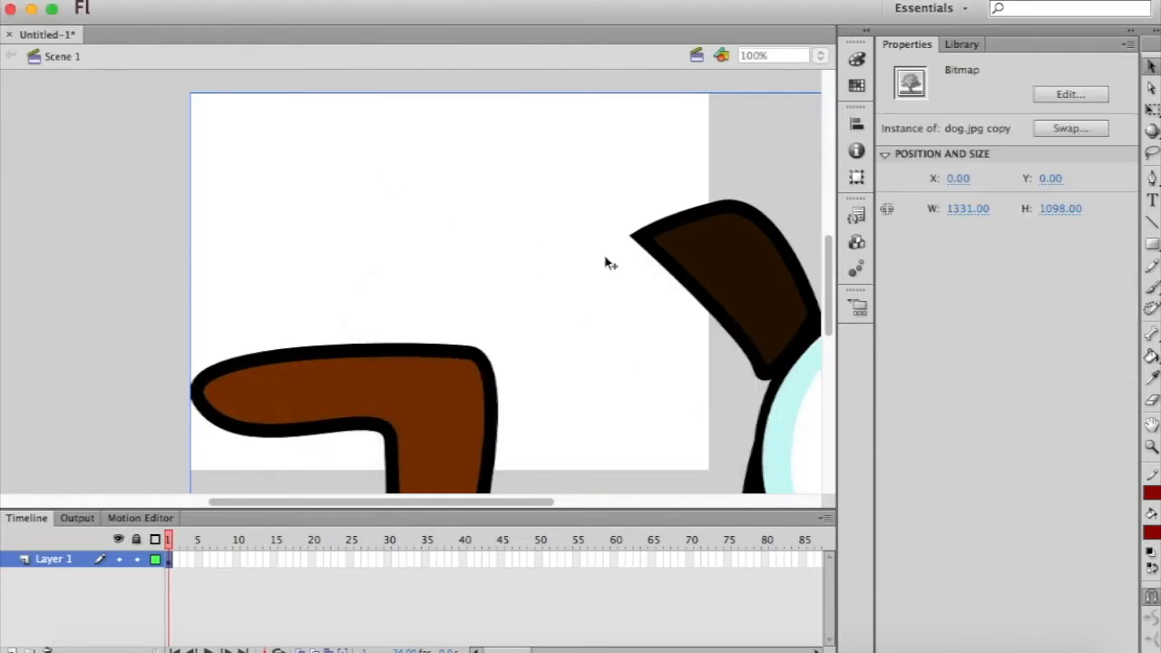
Step: Scale the dog image down to about 73 × 82 px and place it just above the stage's upper-left corner
{"action": "scroll", "coordinate": [608, 261], "scroll_direction": "down", "scroll_amount": 3}
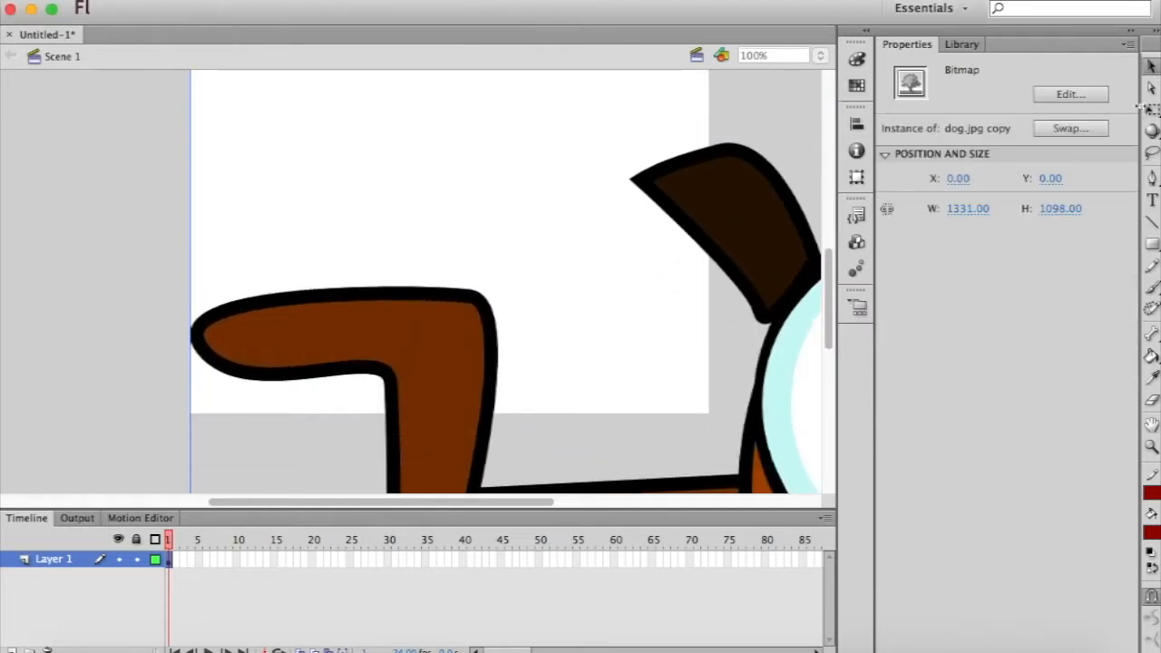
{"action": "left_click", "coordinate": [1151, 110]}
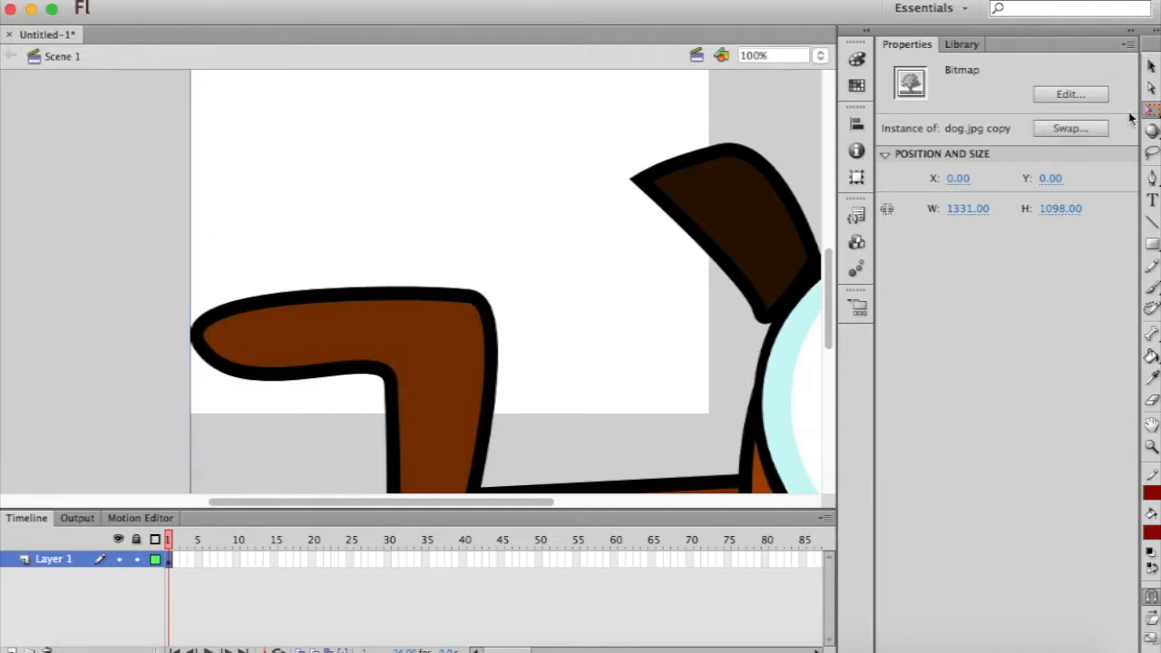
{"action": "scroll", "coordinate": [481, 168], "scroll_direction": "up", "scroll_amount": 7}
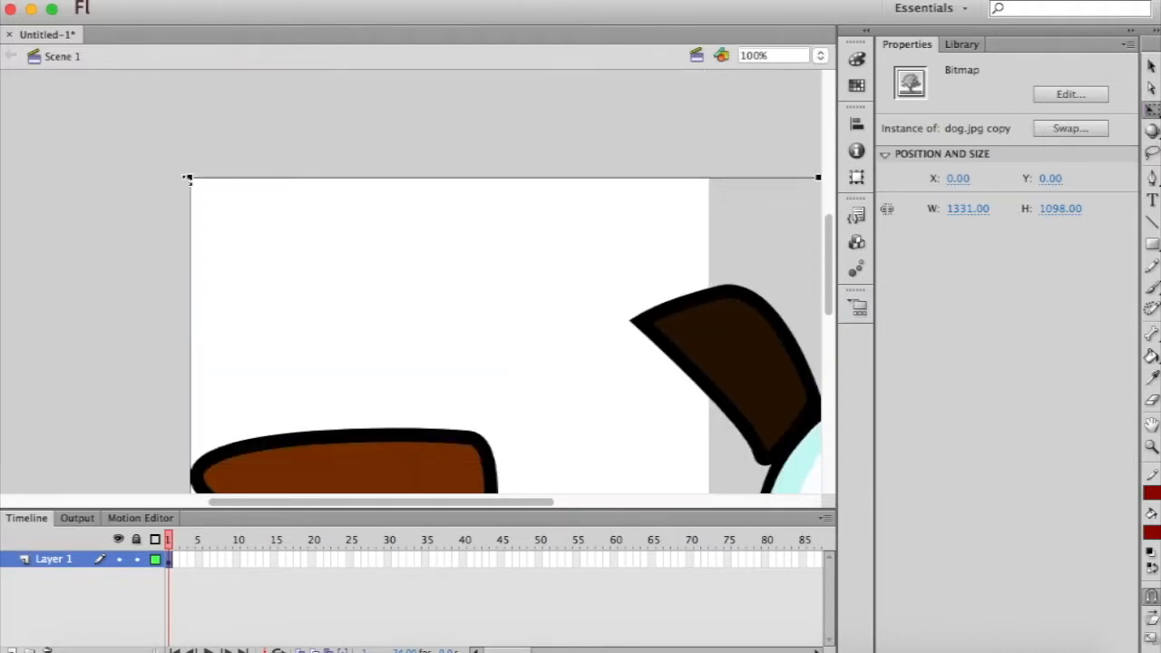
{"action": "left_click_drag", "start_coordinate": [190, 178], "coordinate": [486, 428]}
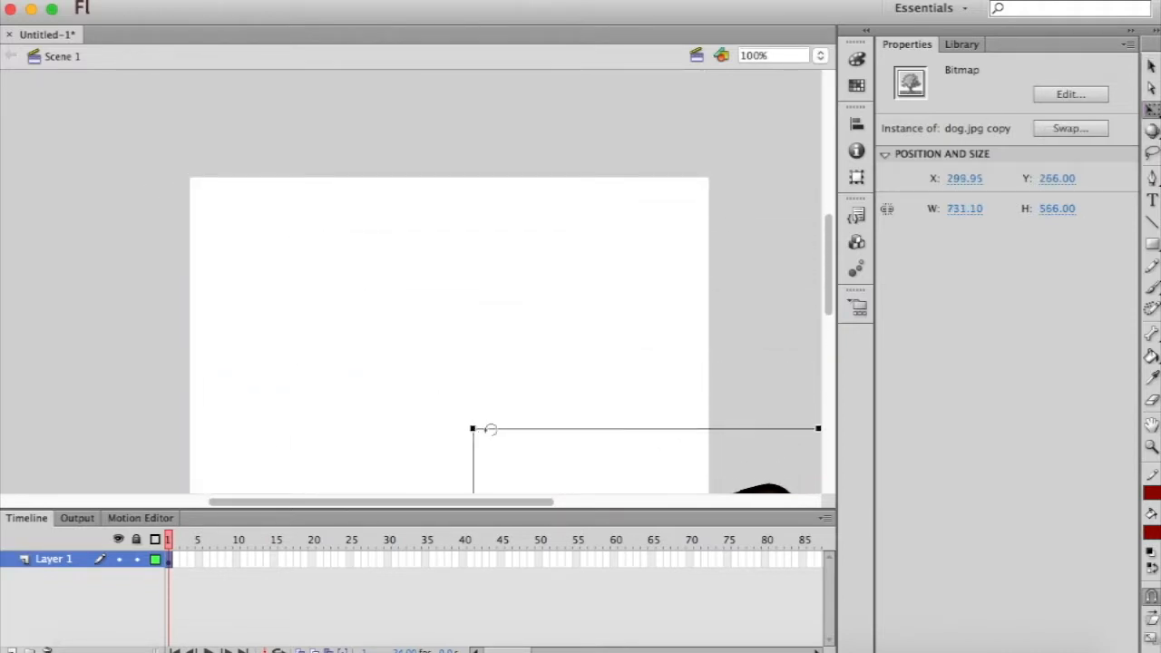
{"action": "left_click_drag", "start_coordinate": [586, 462], "coordinate": [315, 162]}
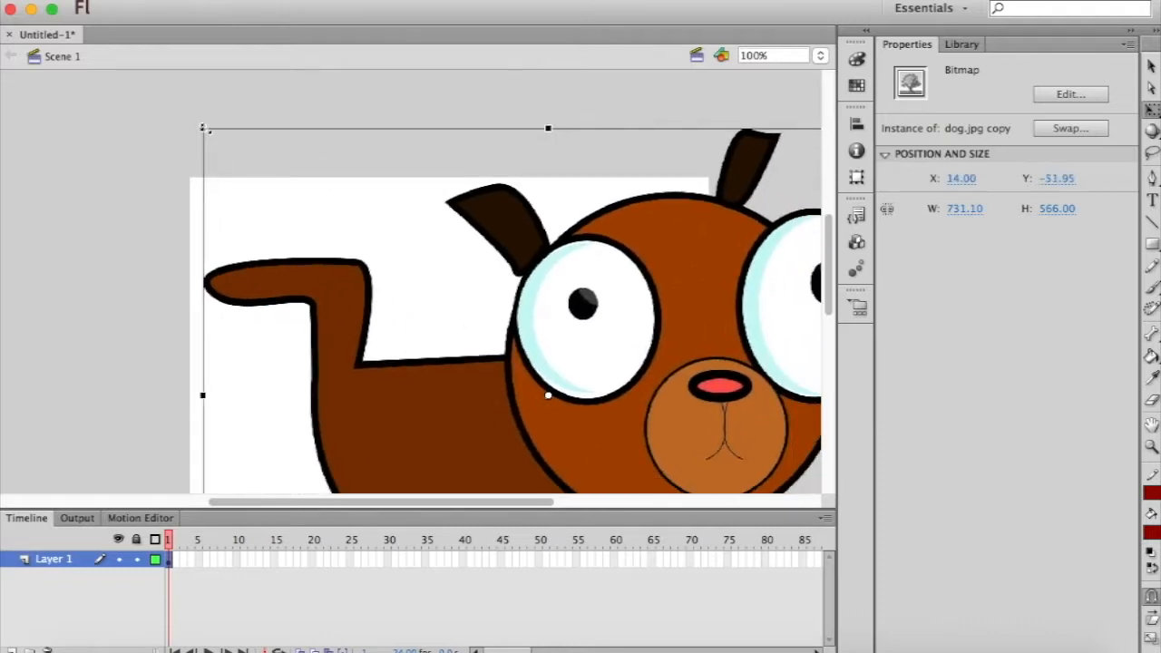
{"action": "left_click_drag", "start_coordinate": [202, 128], "coordinate": [512, 355]}
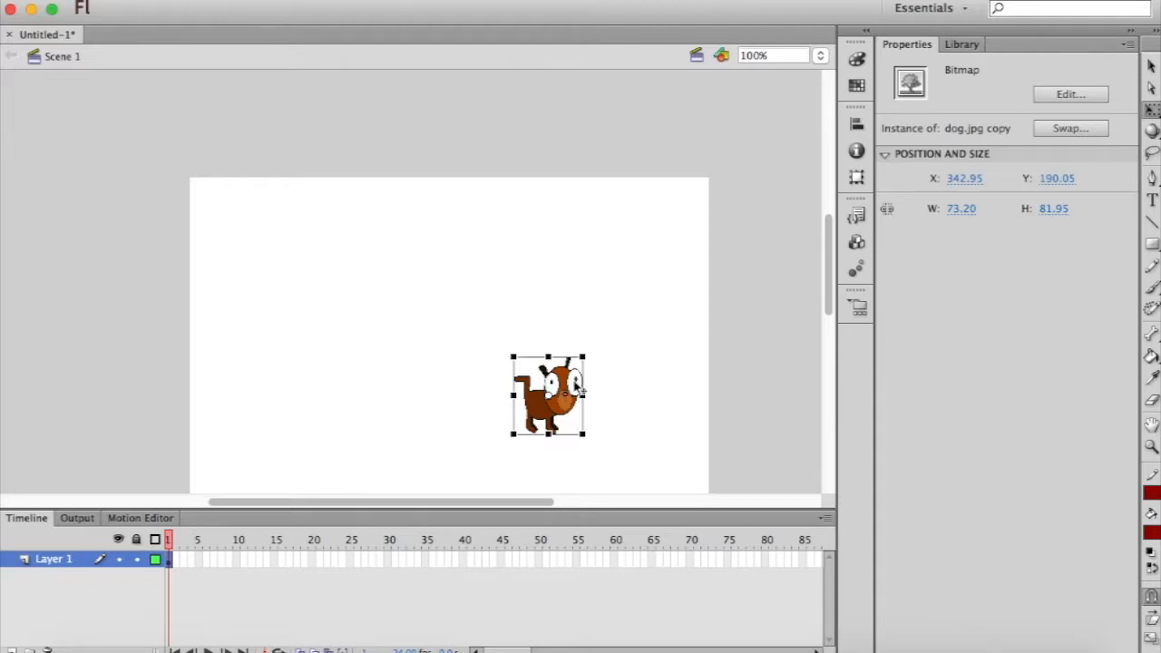
{"action": "left_click_drag", "start_coordinate": [572, 390], "coordinate": [258, 127]}
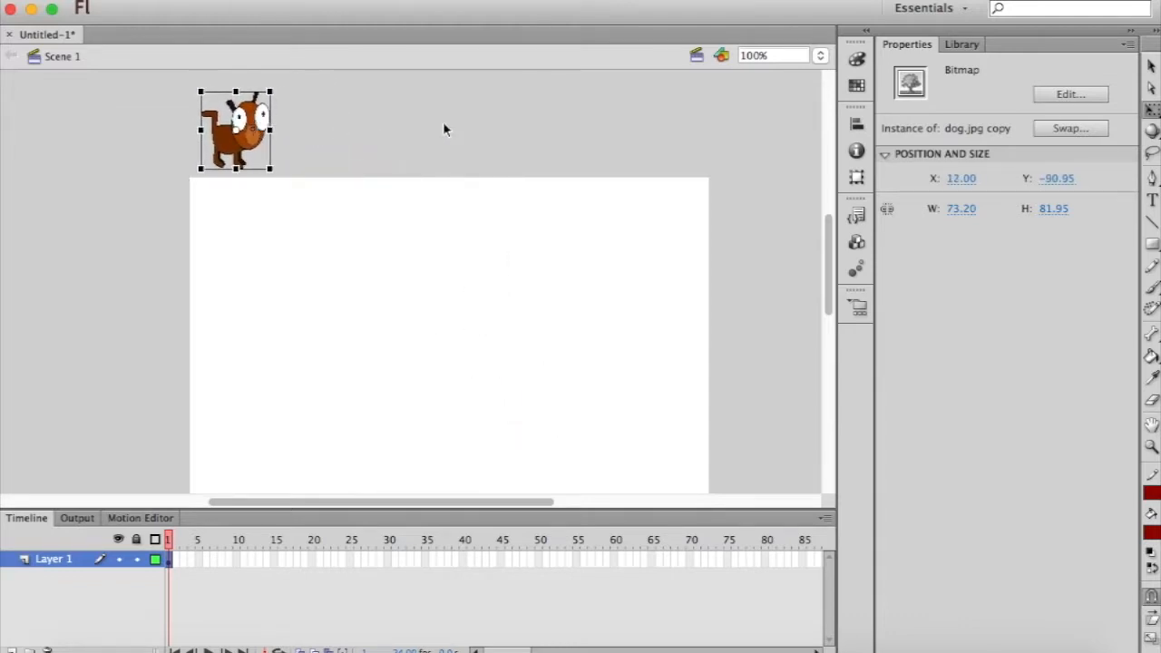
{"action": "left_click", "coordinate": [431, 310]}
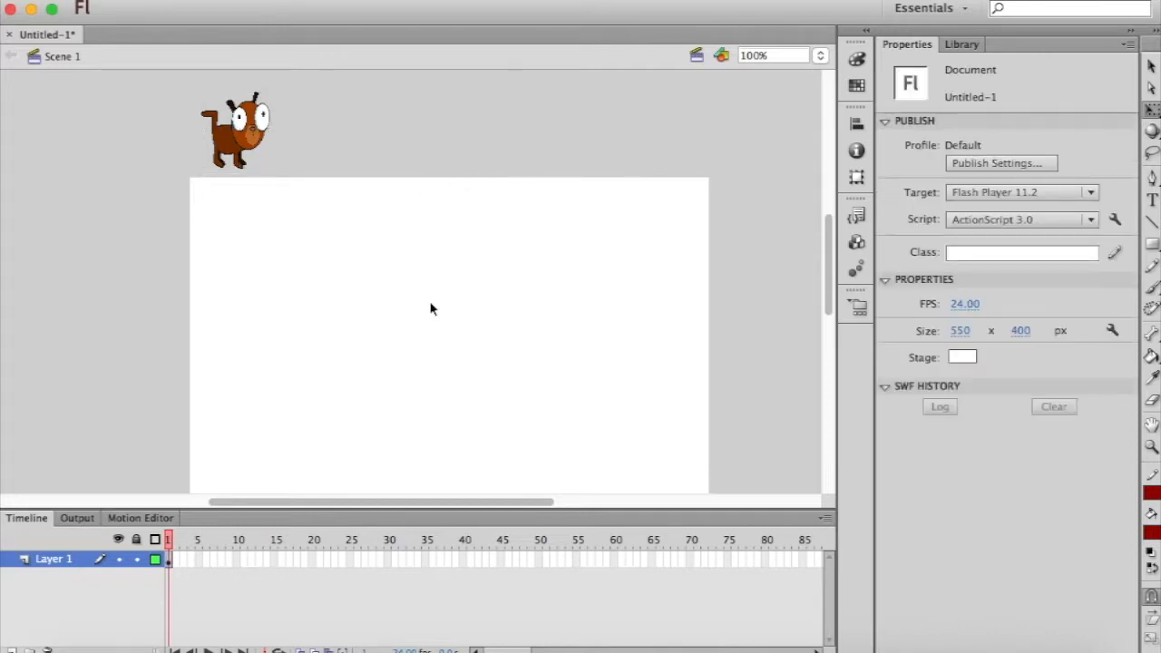
Step: Import dog-park.png from the Desktop onto the stage
{"action": "scroll", "coordinate": [431, 310], "scroll_direction": "down", "scroll_amount": 3}
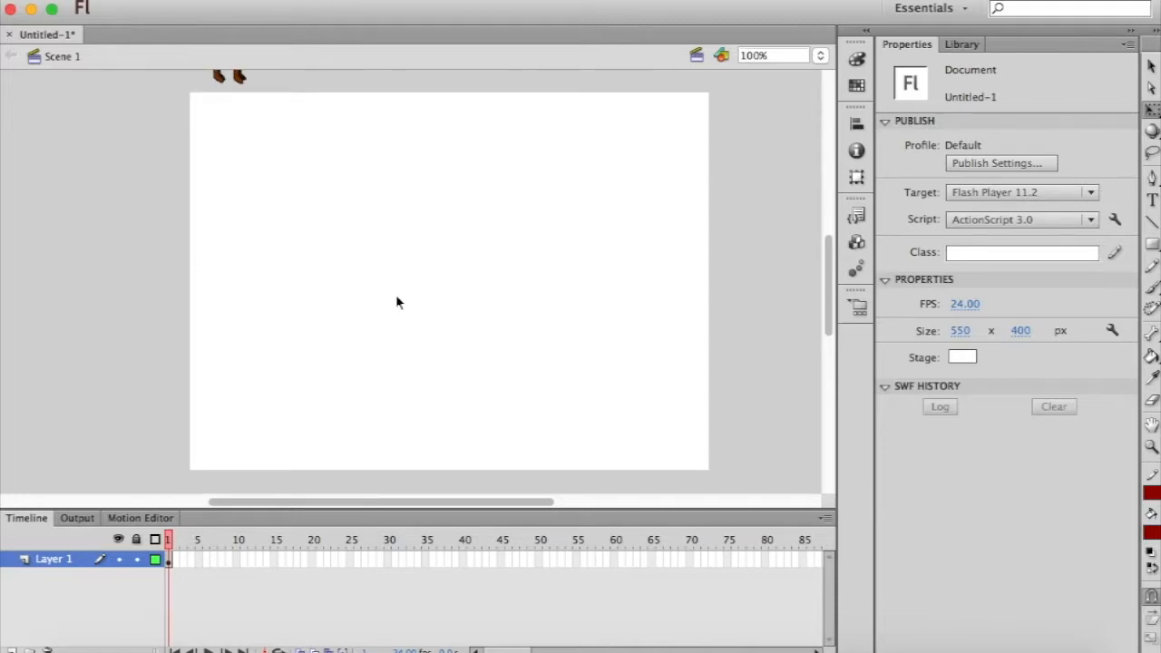
{"action": "scroll", "coordinate": [416, 245], "scroll_direction": "up", "scroll_amount": 1}
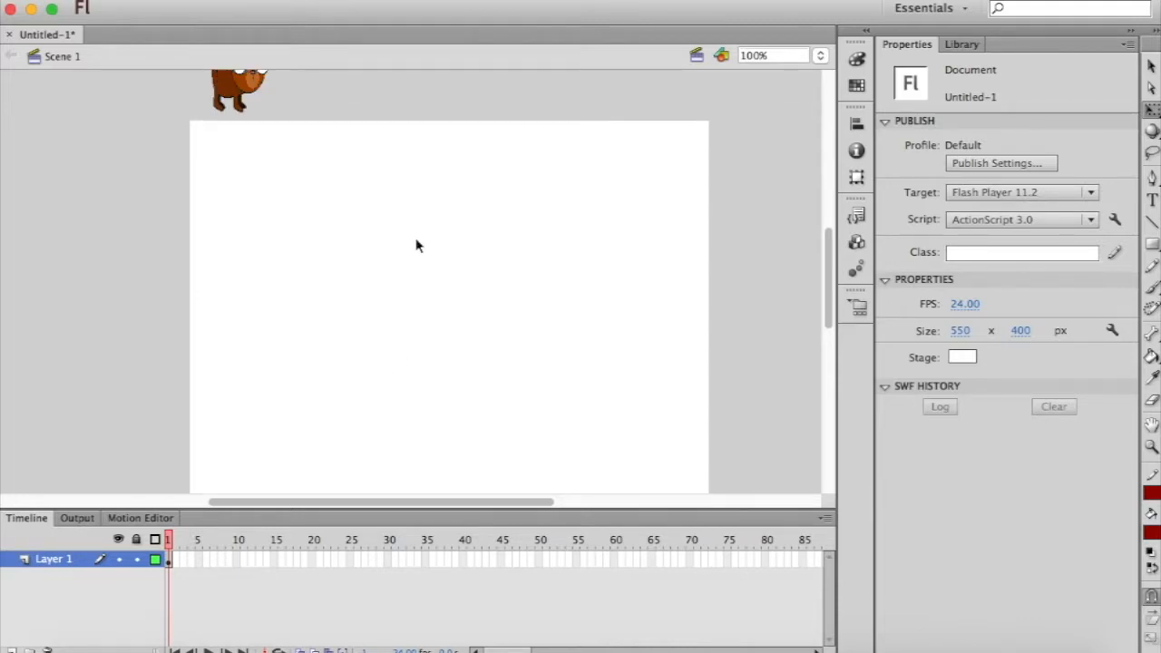
{"action": "scroll", "coordinate": [354, 221], "scroll_direction": "up", "scroll_amount": 1}
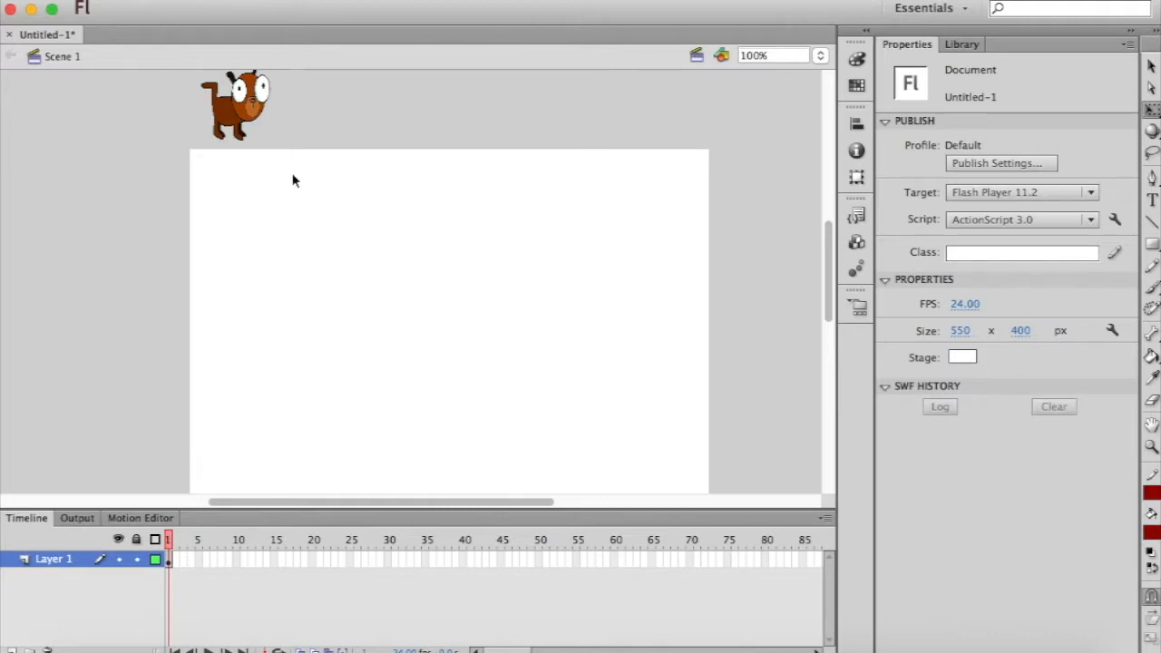
{"action": "left_click", "coordinate": [81, 0]}
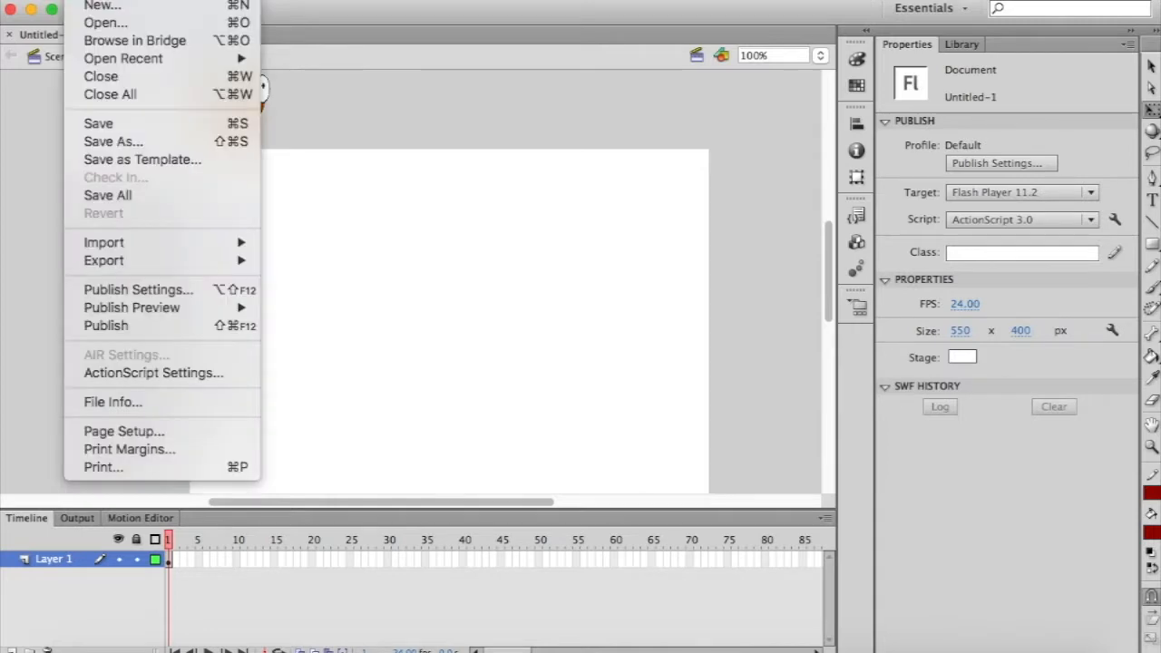
{"action": "mouse_move", "coordinate": [126, 242]}
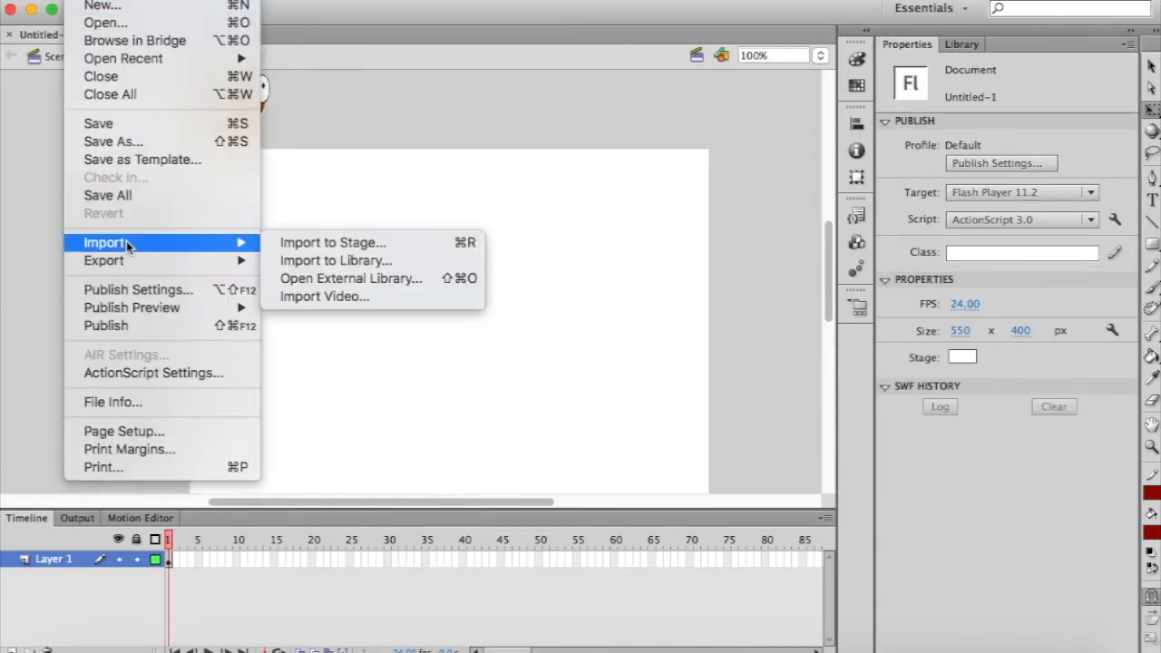
{"action": "left_click", "coordinate": [317, 250]}
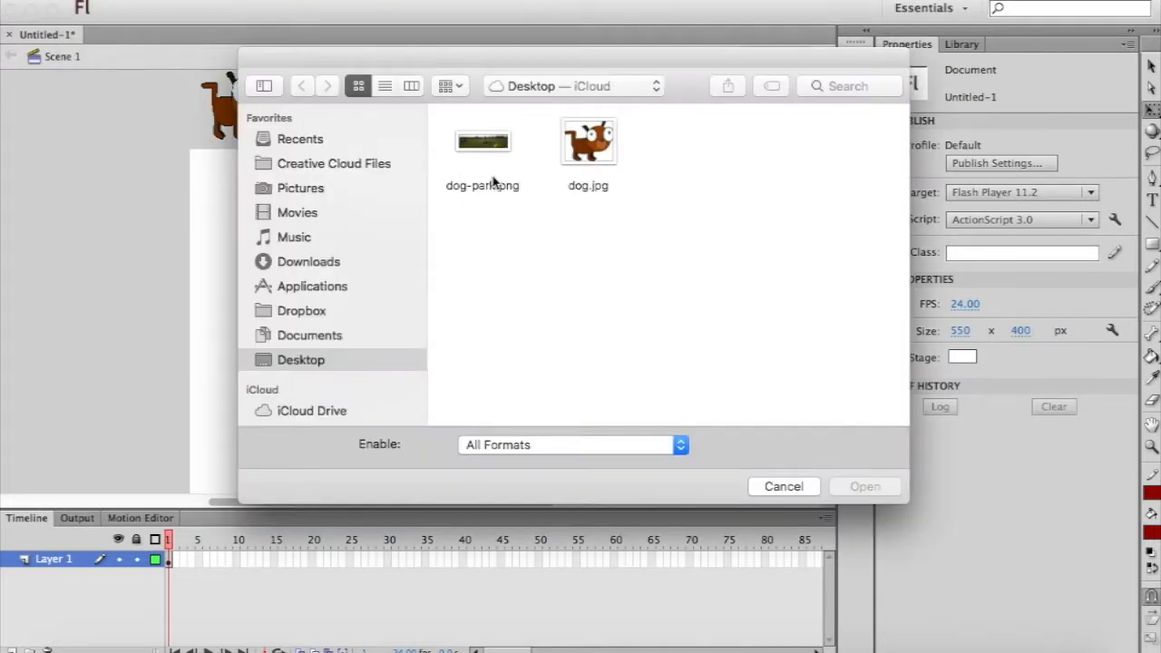
{"action": "left_click", "coordinate": [489, 145]}
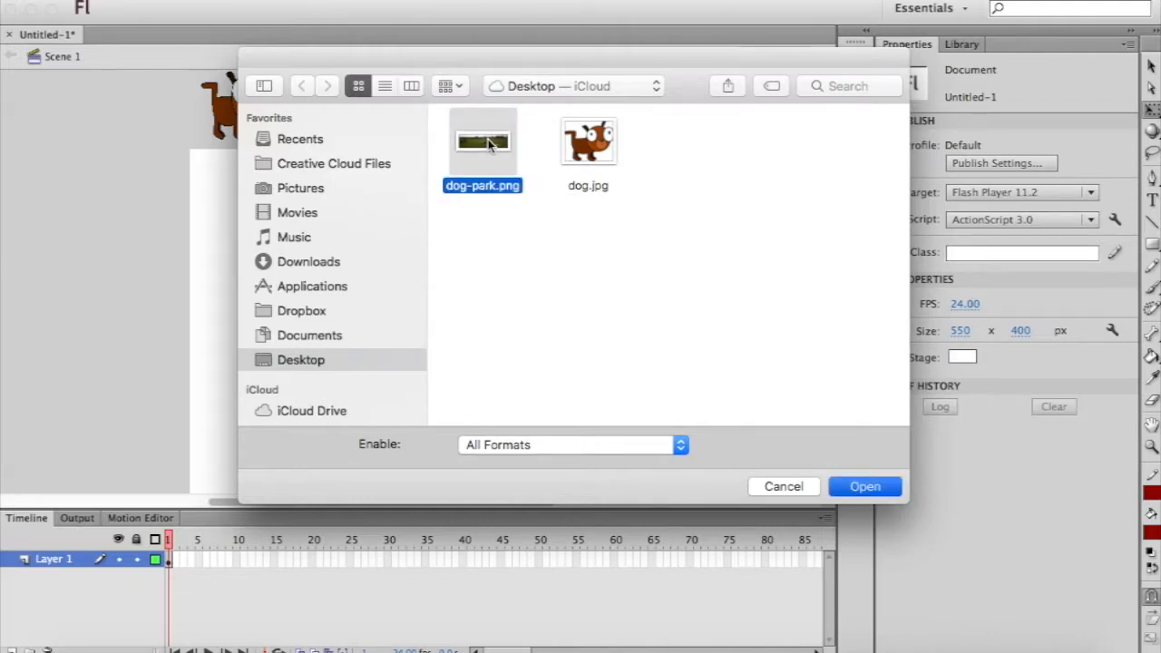
{"action": "double_click", "coordinate": [490, 145]}
Step: Scale the dog-park image down to about 1486 × 426 px and align its left edge with the stage's left edge
{"action": "scroll", "coordinate": [505, 291], "scroll_direction": "right", "scroll_amount": 4}
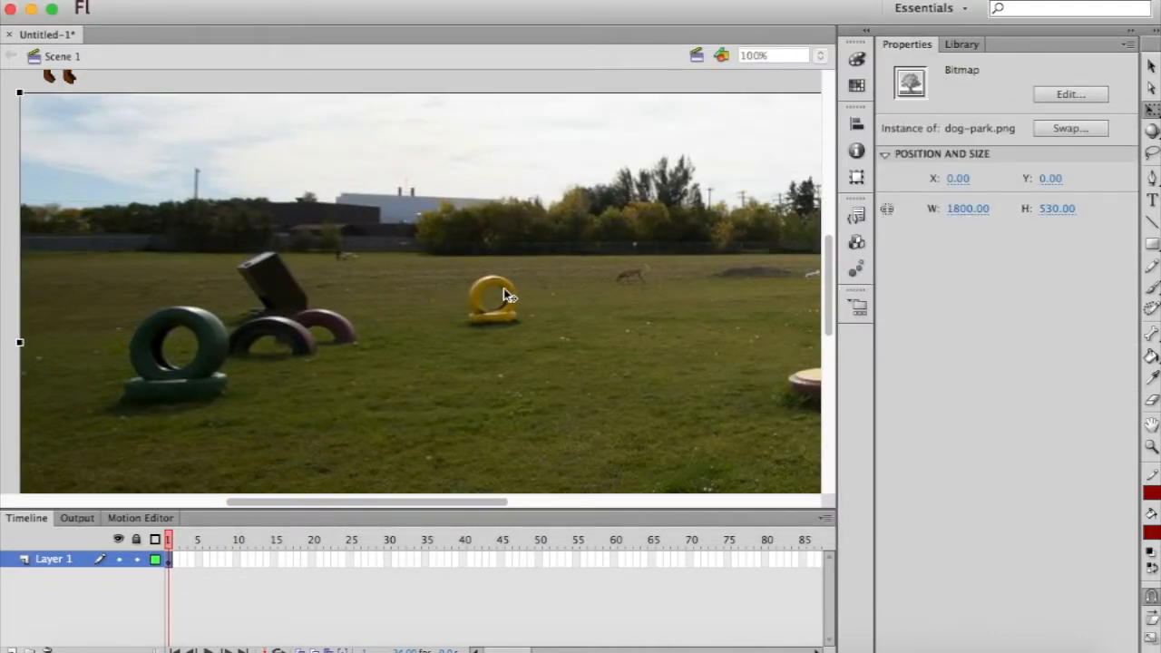
{"action": "scroll", "coordinate": [505, 291], "scroll_direction": "down", "scroll_amount": 8}
{"action": "scroll", "coordinate": [505, 291], "scroll_direction": "up", "scroll_amount": 3}
{"action": "scroll", "coordinate": [505, 294], "scroll_direction": "up", "scroll_amount": 6}
{"action": "scroll", "coordinate": [505, 295], "scroll_direction": "right", "scroll_amount": 2}
{"action": "scroll", "coordinate": [505, 295], "scroll_direction": "down", "scroll_amount": 1}
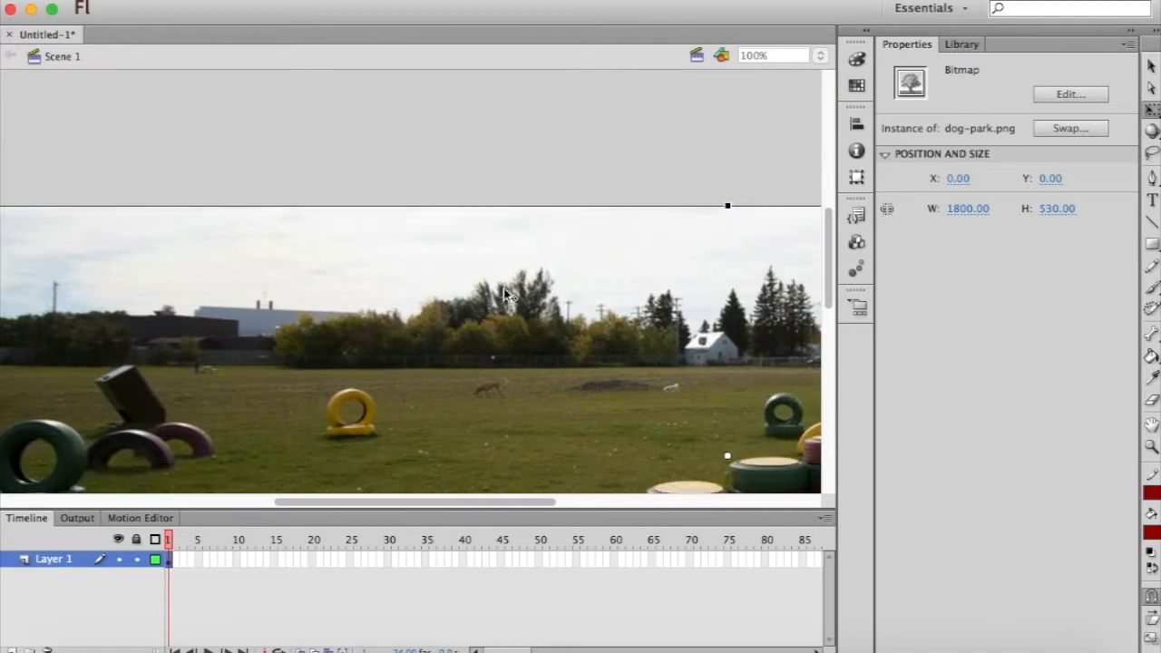
{"action": "left_click", "coordinate": [1154, 111]}
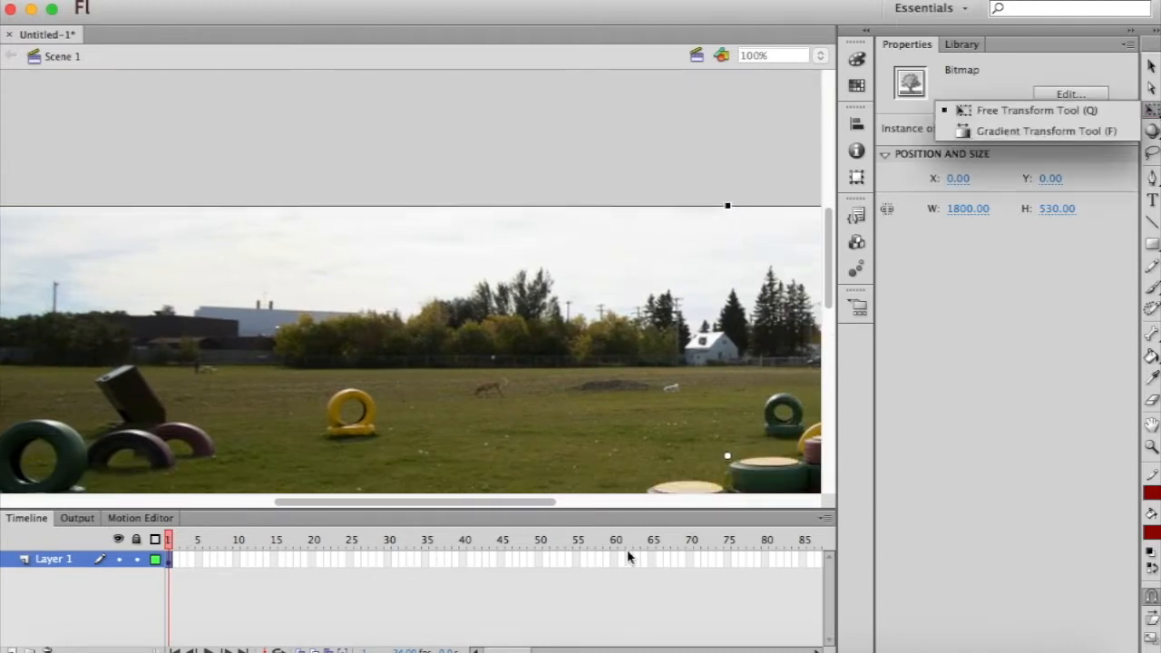
{"action": "scroll", "coordinate": [627, 552], "scroll_direction": "right", "scroll_amount": 10}
{"action": "scroll", "coordinate": [402, 396], "scroll_direction": "left", "scroll_amount": 10}
{"action": "scroll", "coordinate": [401, 397], "scroll_direction": "down", "scroll_amount": 1}
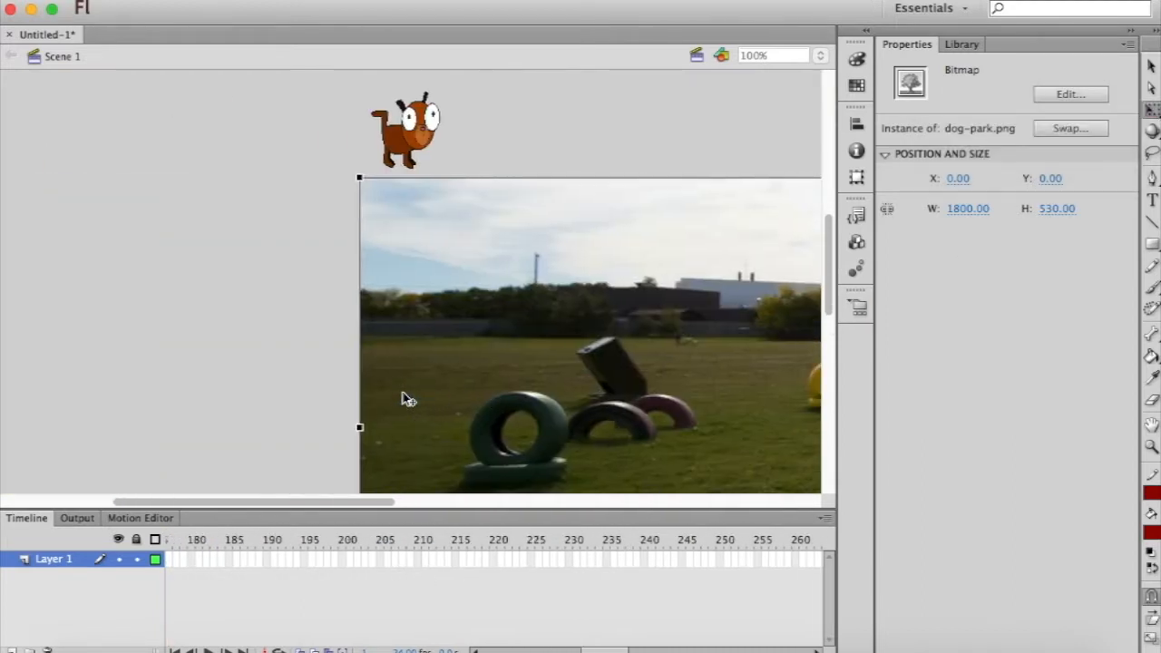
{"action": "scroll", "coordinate": [402, 396], "scroll_direction": "right", "scroll_amount": 2}
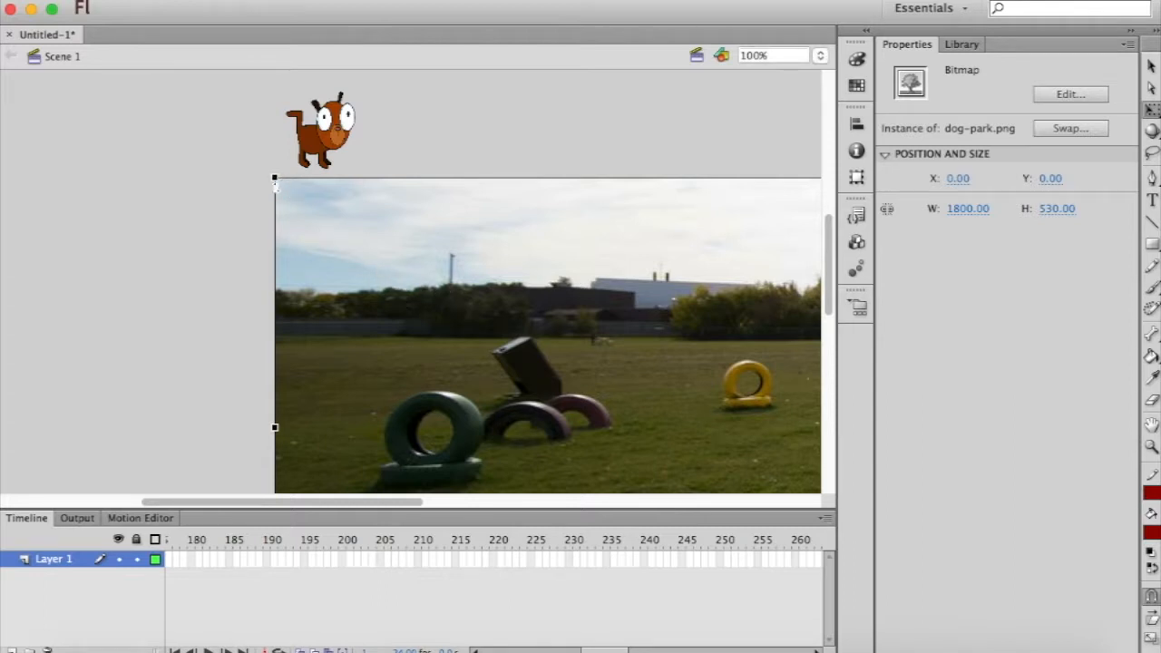
{"action": "left_click_drag", "start_coordinate": [274, 179], "coordinate": [423, 226]}
{"action": "left_click_drag", "start_coordinate": [532, 276], "coordinate": [407, 262]}
Step: Shrink the dog-park image to about 392 × 394 px and move it against the stage's upper-right corner
{"action": "scroll", "coordinate": [584, 313], "scroll_direction": "right", "scroll_amount": 10}
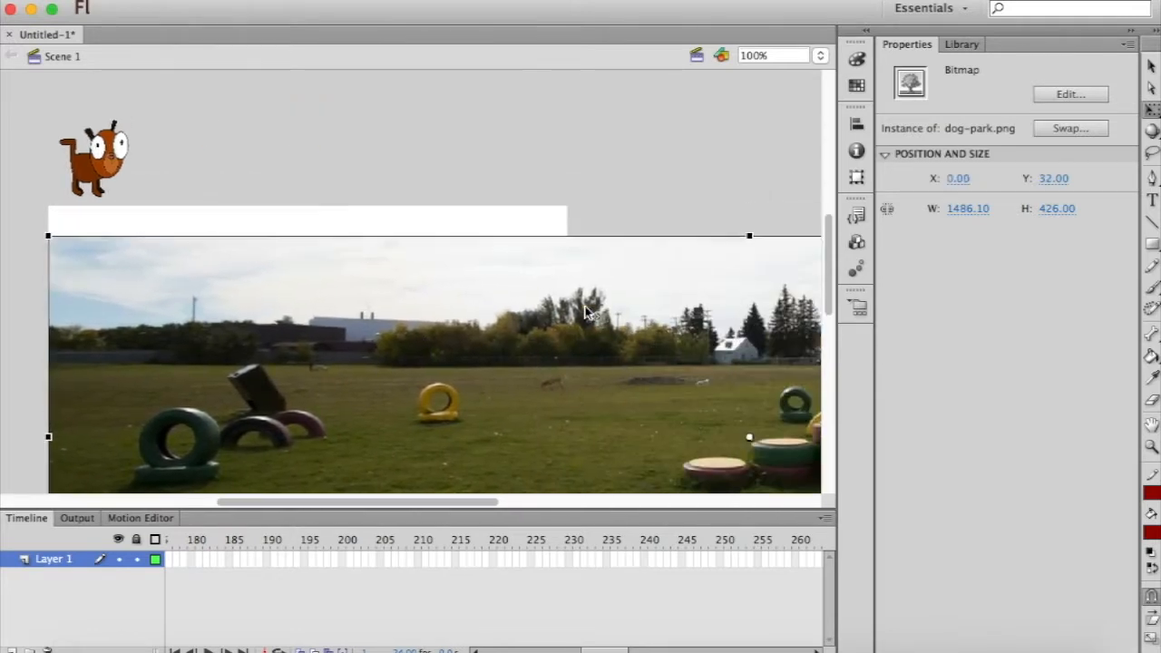
{"action": "scroll", "coordinate": [584, 312], "scroll_direction": "right", "scroll_amount": 10}
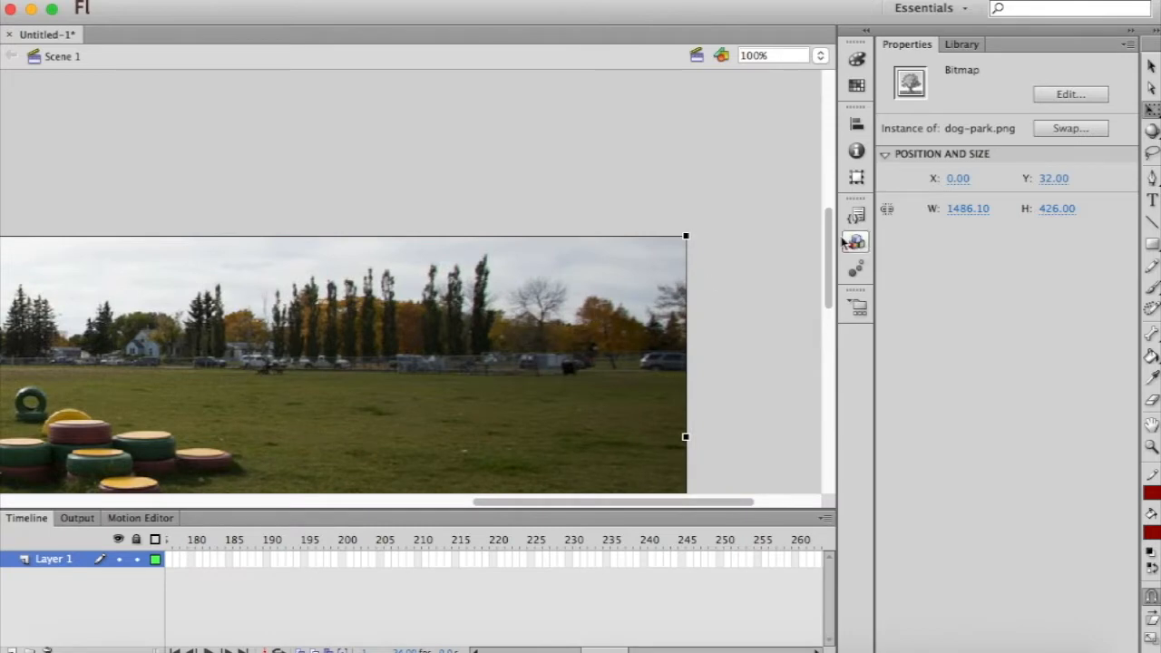
{"action": "left_click_drag", "start_coordinate": [686, 237], "coordinate": [169, 254]}
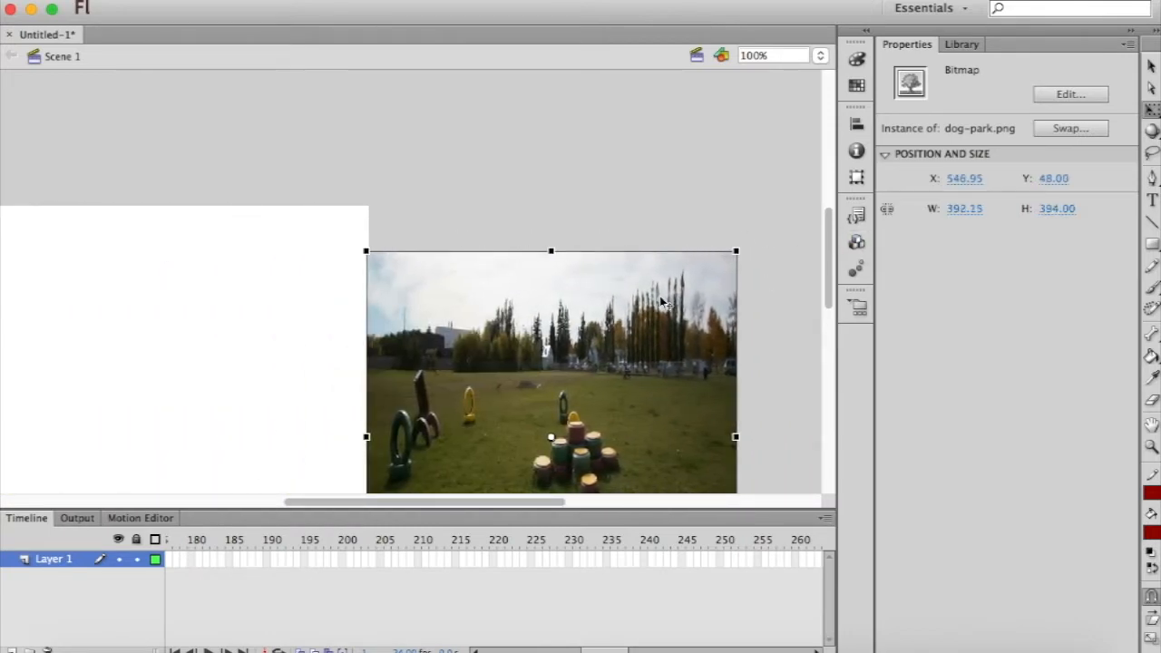
{"action": "left_click_drag", "start_coordinate": [617, 317], "coordinate": [253, 272]}
Step: Move the dog-park image onto the stage and resize it to about 570 × 394 px so it covers the stage's width
{"action": "scroll", "coordinate": [589, 339], "scroll_direction": "left", "scroll_amount": 5}
{"action": "scroll", "coordinate": [590, 342], "scroll_direction": "left", "scroll_amount": 5}
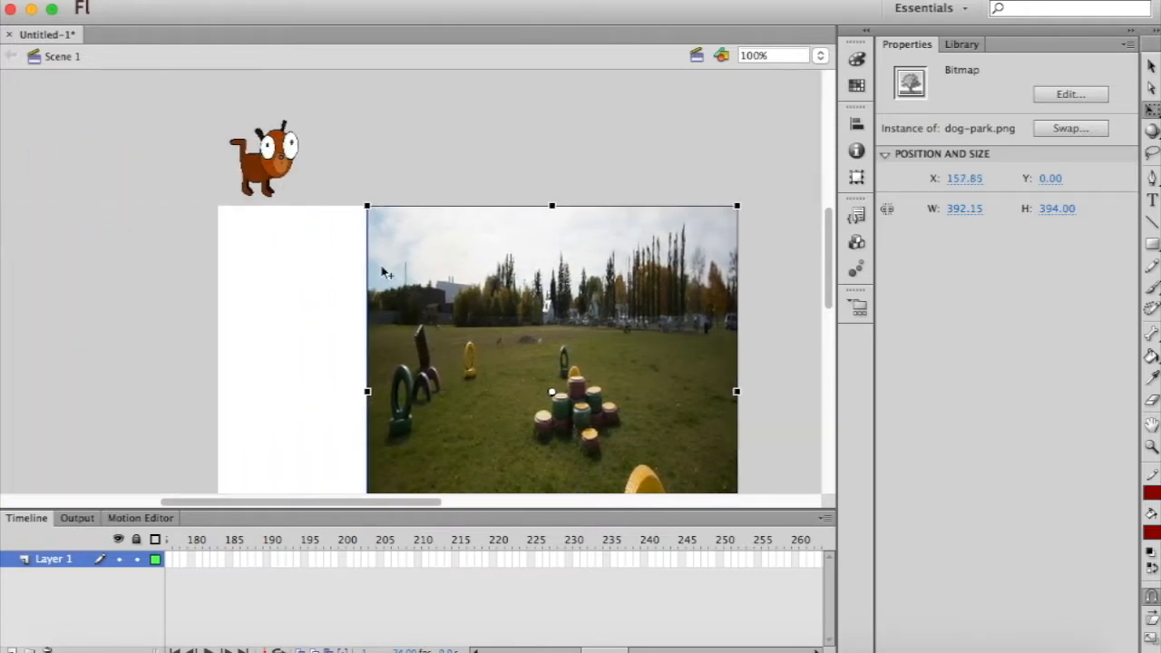
{"action": "left_click_drag", "start_coordinate": [366, 206], "coordinate": [336, 212]}
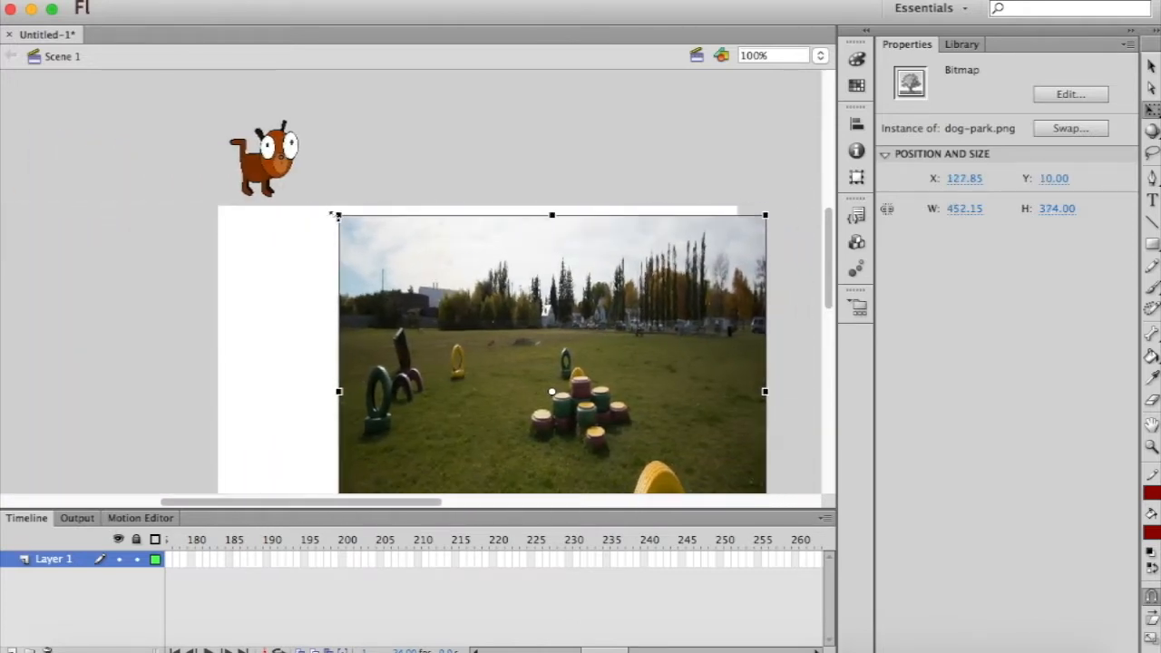
{"action": "left_click_drag", "start_coordinate": [523, 268], "coordinate": [402, 286]}
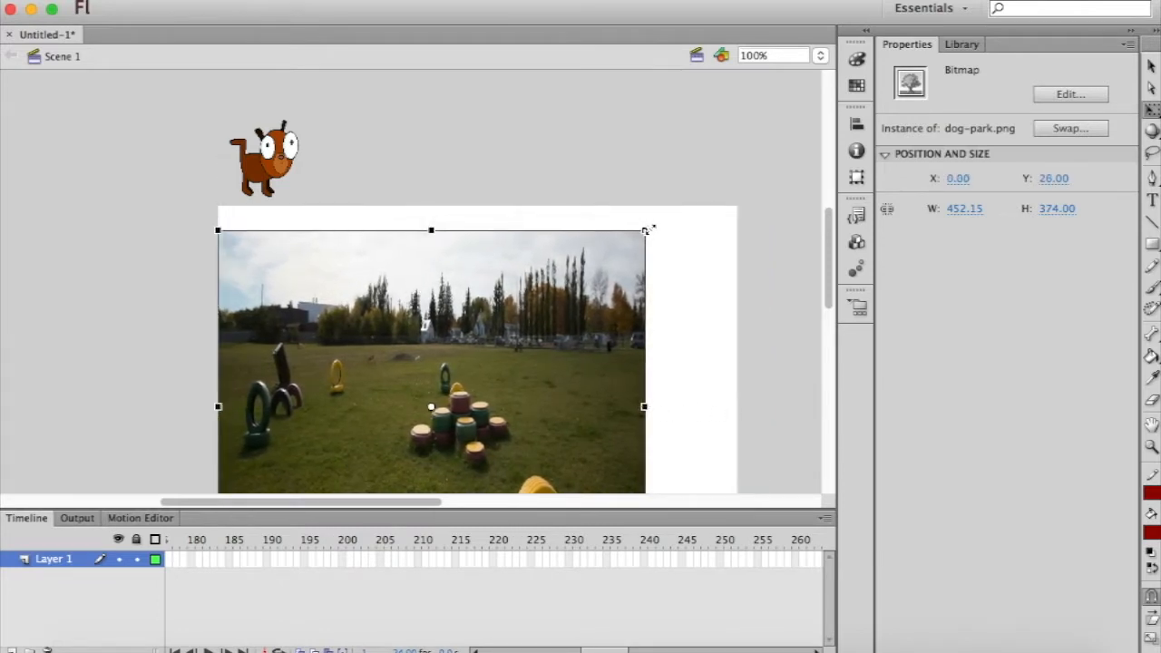
{"action": "left_click_drag", "start_coordinate": [644, 229], "coordinate": [700, 220]}
{"action": "left_click_drag", "start_coordinate": [617, 277], "coordinate": [660, 262]}
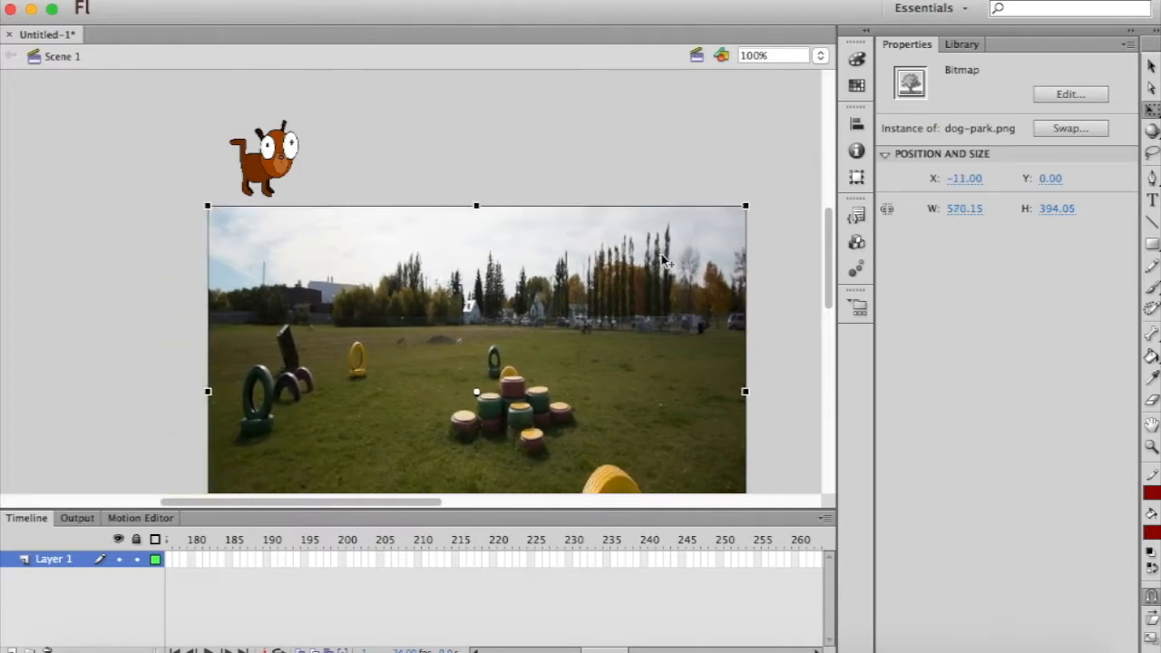
Step: Stretch the dog-park image's height to about 410 px so it extends past the stage's lower edge
{"action": "scroll", "coordinate": [661, 261], "scroll_direction": "down", "scroll_amount": 5}
{"action": "scroll", "coordinate": [661, 261], "scroll_direction": "down", "scroll_amount": 3}
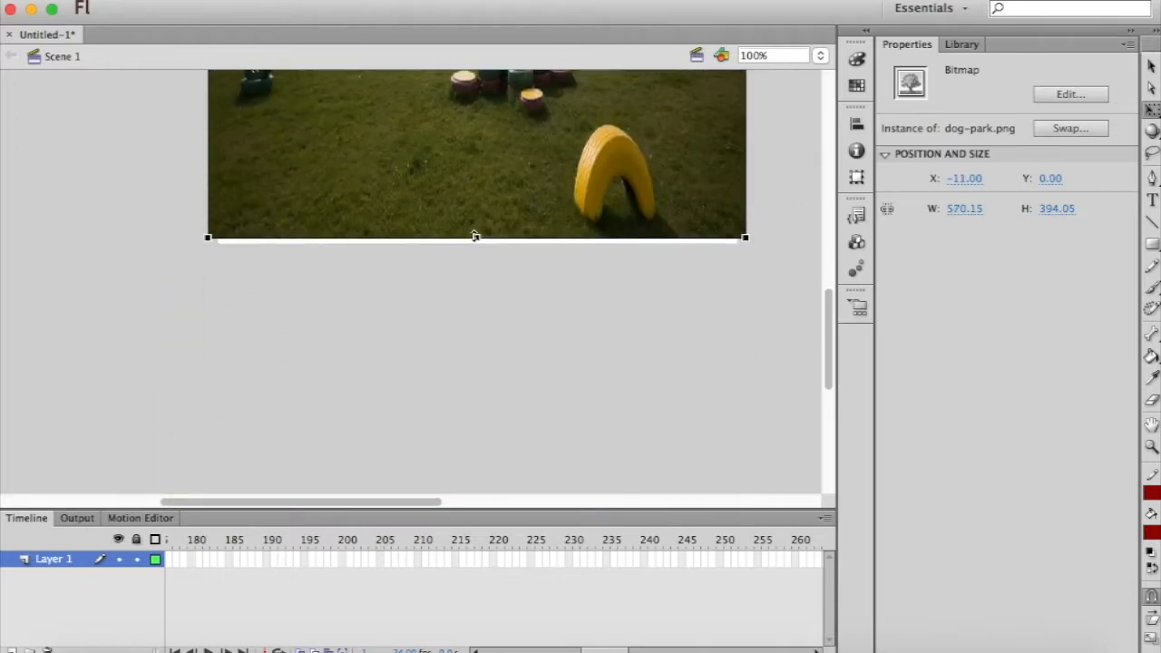
{"action": "left_click_drag", "start_coordinate": [475, 237], "coordinate": [474, 246]}
{"action": "scroll", "coordinate": [474, 244], "scroll_direction": "up", "scroll_amount": 12}
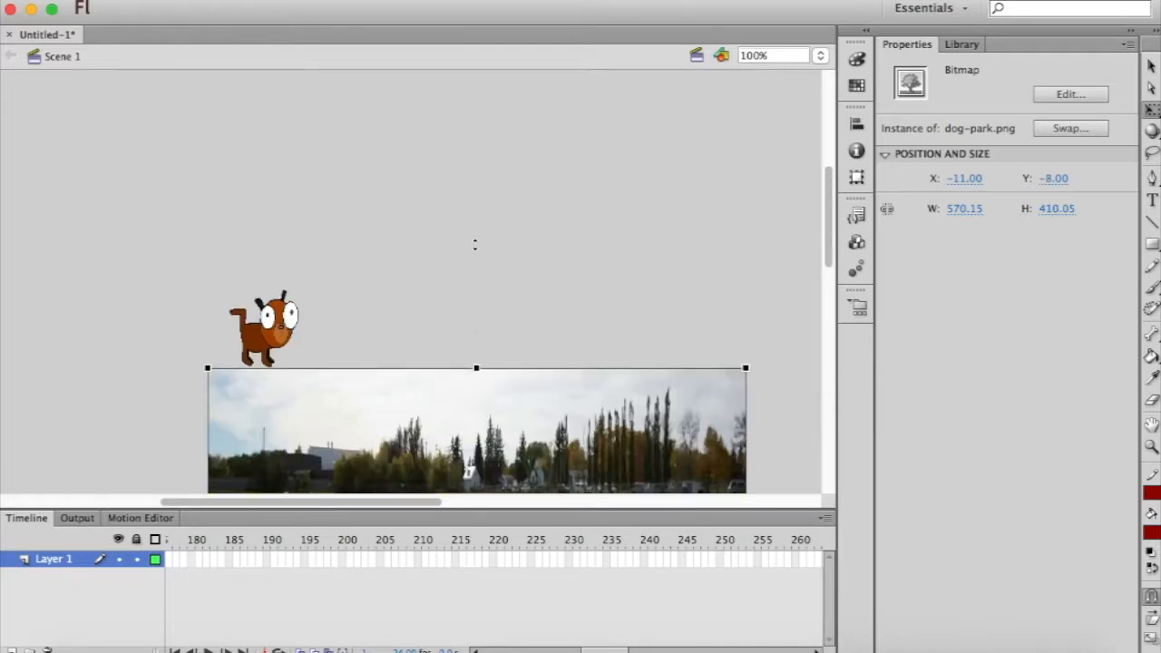
{"action": "scroll", "coordinate": [475, 246], "scroll_direction": "down", "scroll_amount": 3}
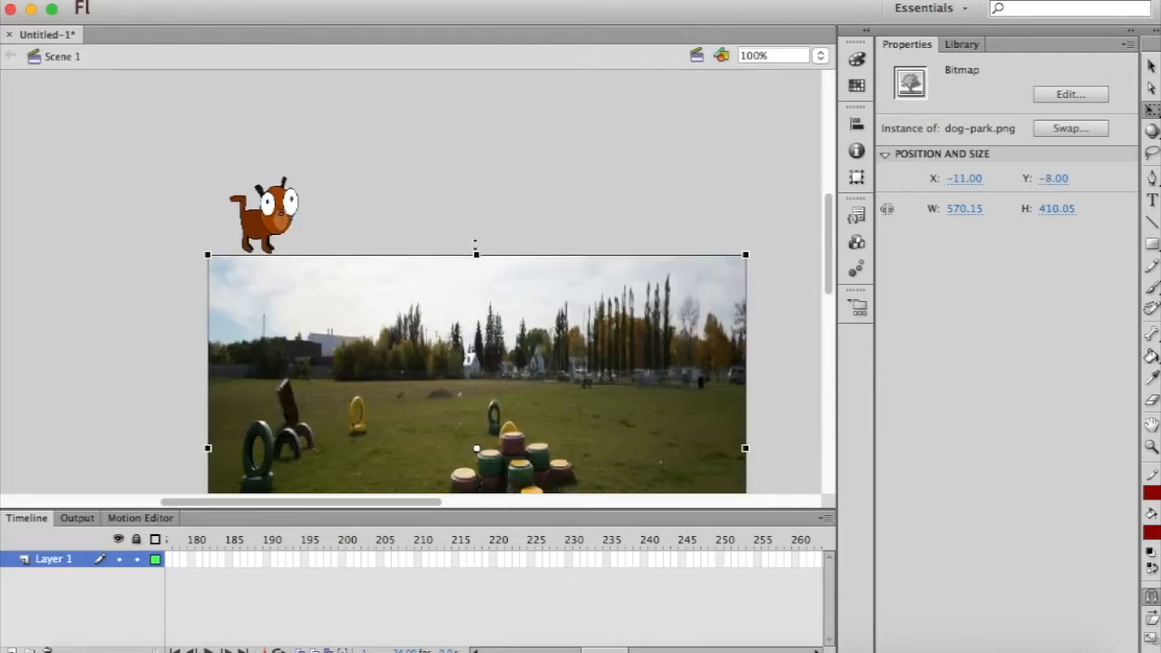
Step: Move the dog image slightly up to X 0, Y -107.95, clear of the park background, and deselect it
{"action": "left_click", "coordinate": [1149, 67]}
{"action": "scroll", "coordinate": [572, 177], "scroll_direction": "down", "scroll_amount": 5}
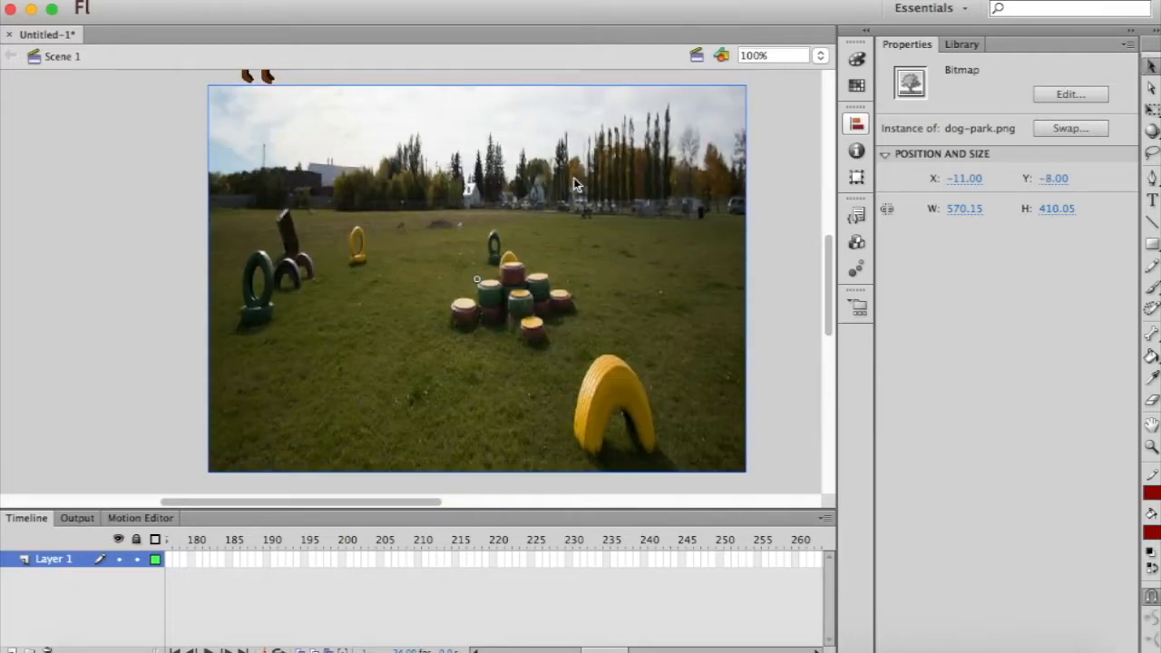
{"action": "scroll", "coordinate": [508, 174], "scroll_direction": "up", "scroll_amount": 4}
{"action": "mouse_move", "coordinate": [269, 197]}
{"action": "left_mouse_down"}
{"action": "mouse_move", "coordinate": [265, 181]}
{"action": "mouse_move", "coordinate": [275, 181]}
{"action": "mouse_move", "coordinate": [264, 182]}
{"action": "left_mouse_up"}
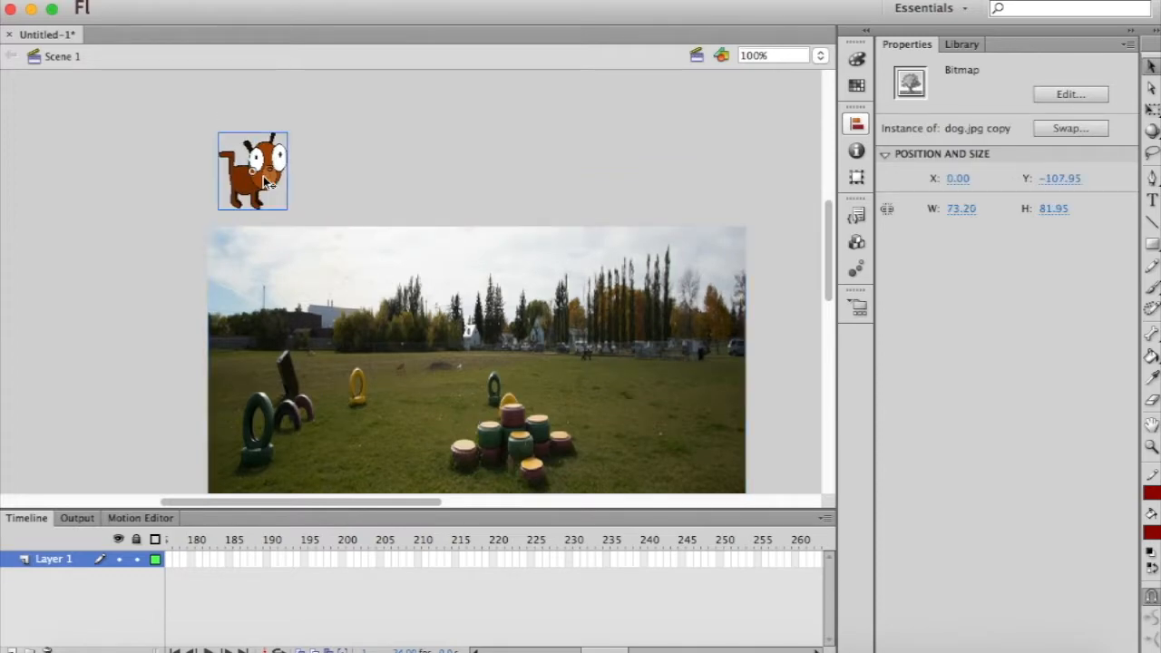
{"action": "left_click", "coordinate": [343, 174]}
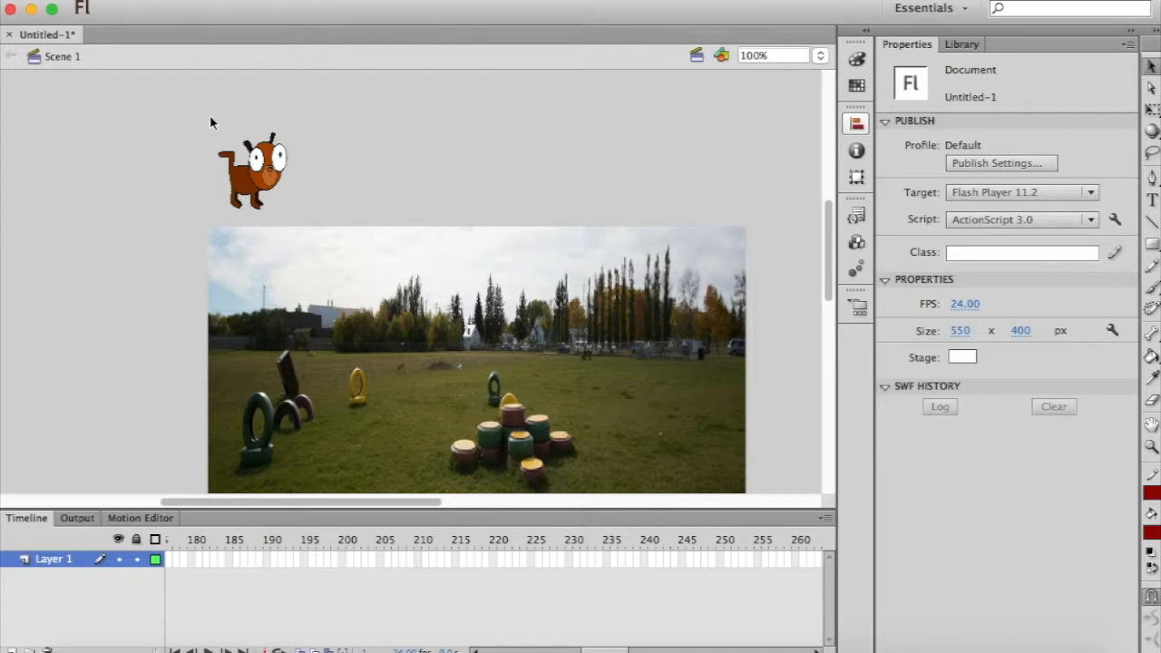
Step: Convert the dog image to a Graphic symbol named dog
{"action": "left_click_drag", "start_coordinate": [201, 111], "coordinate": [304, 222]}
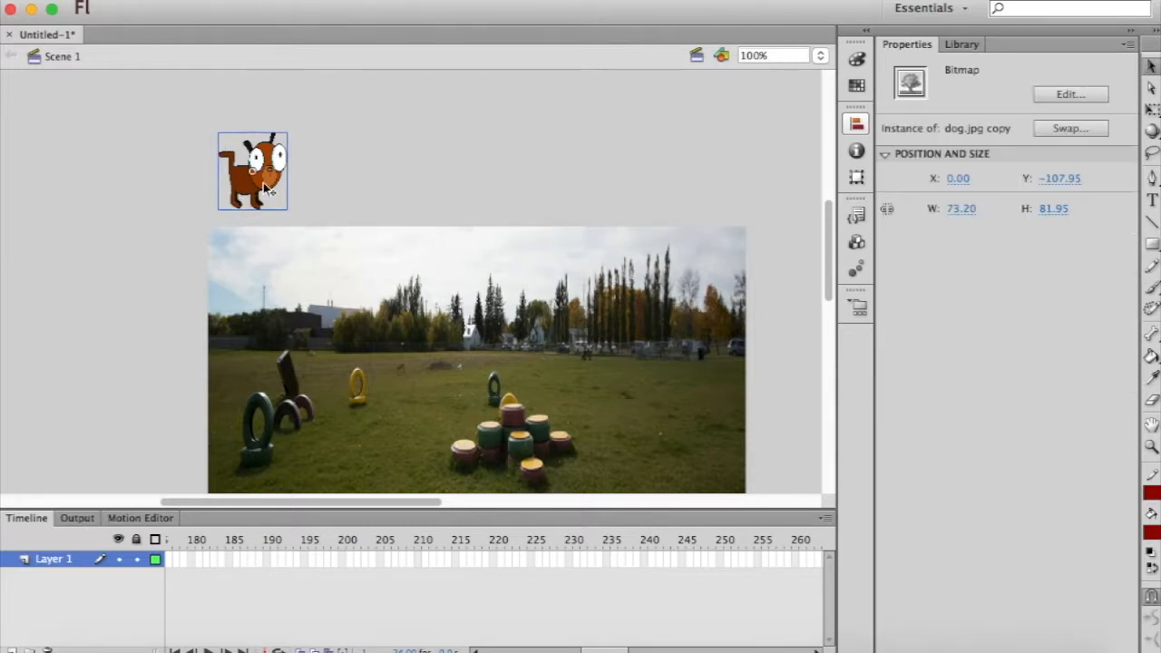
{"action": "right_click", "coordinate": [267, 188]}
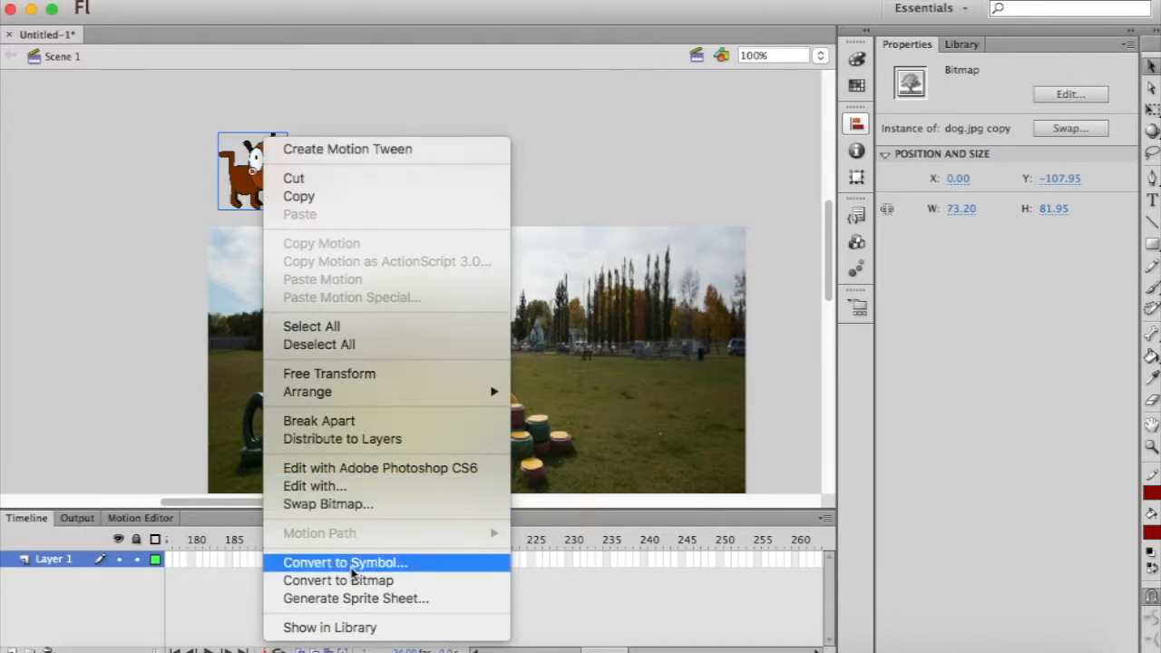
{"action": "left_click", "coordinate": [351, 565]}
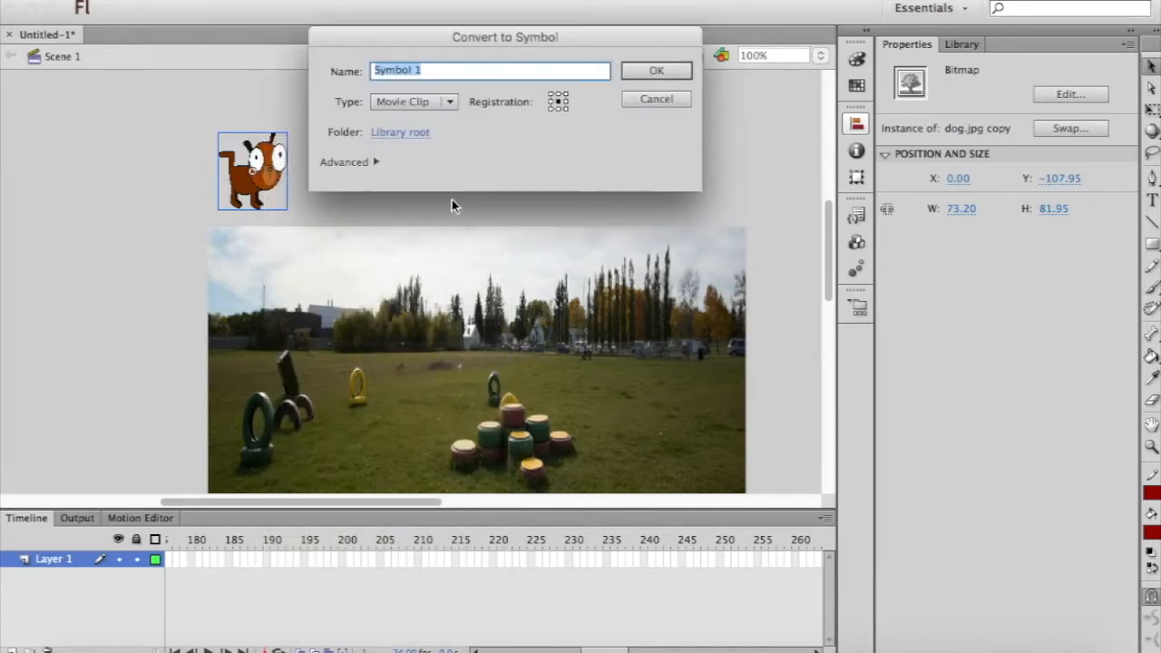
{"action": "type", "text": "dog"}
{"action": "left_click", "coordinate": [450, 103]}
{"action": "left_click", "coordinate": [431, 166]}
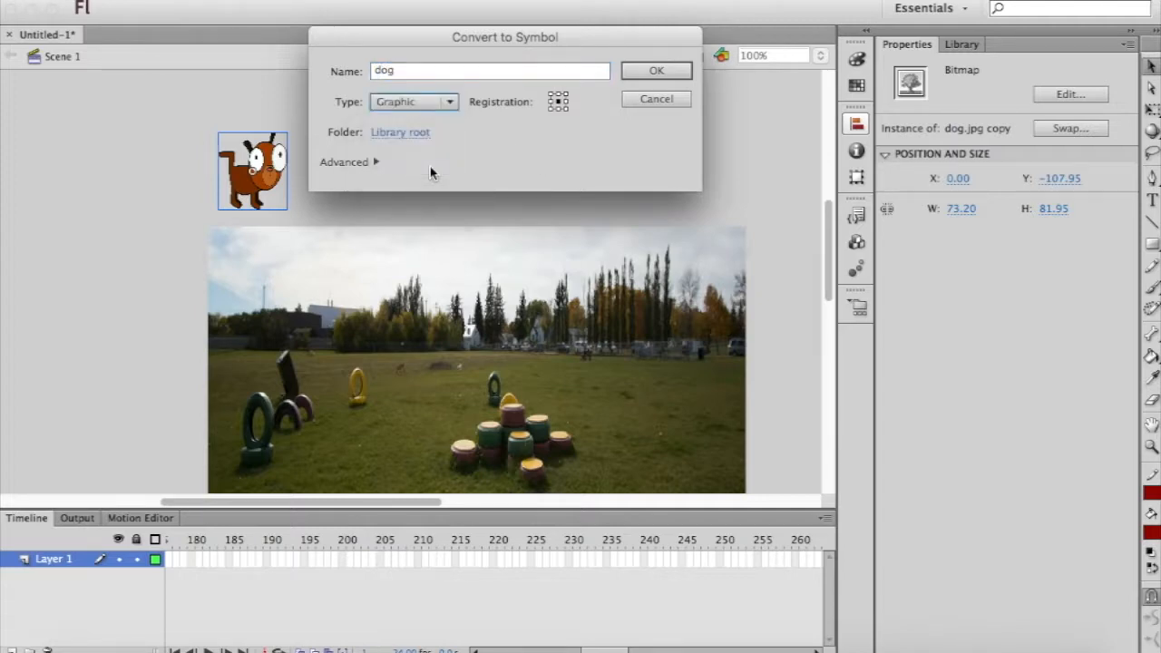
{"action": "left_click", "coordinate": [656, 71]}
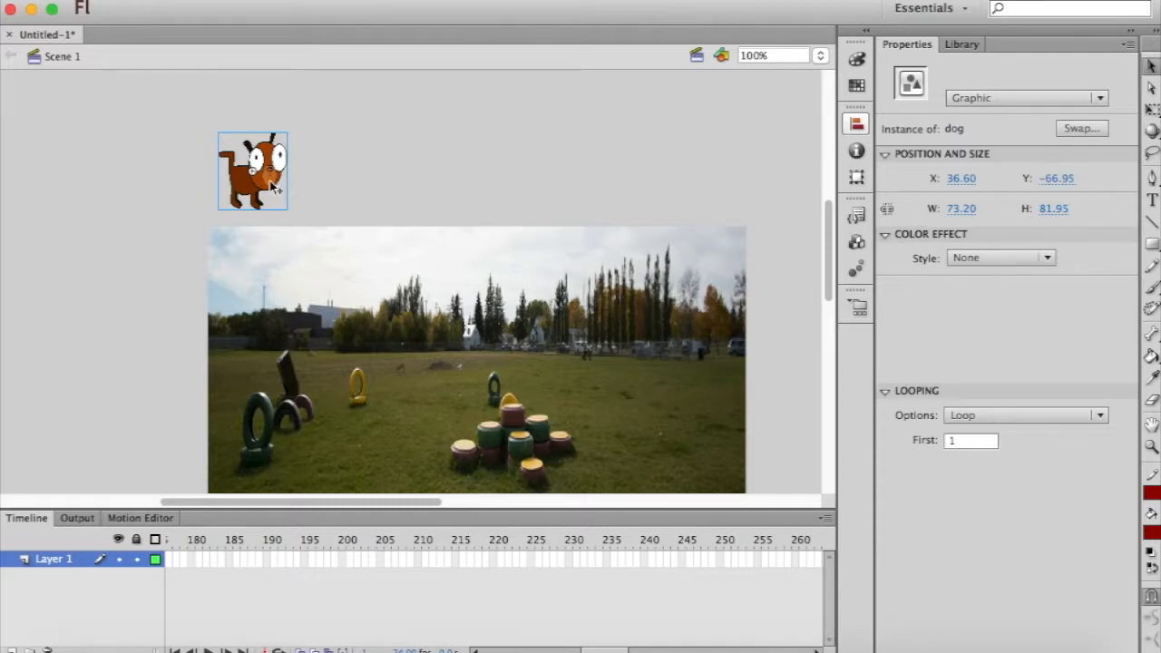
Step: Duplicate the dog symbol five times to form a row of six dogs above the park background
{"action": "left_click_drag", "start_coordinate": [274, 189], "coordinate": [432, 181]}
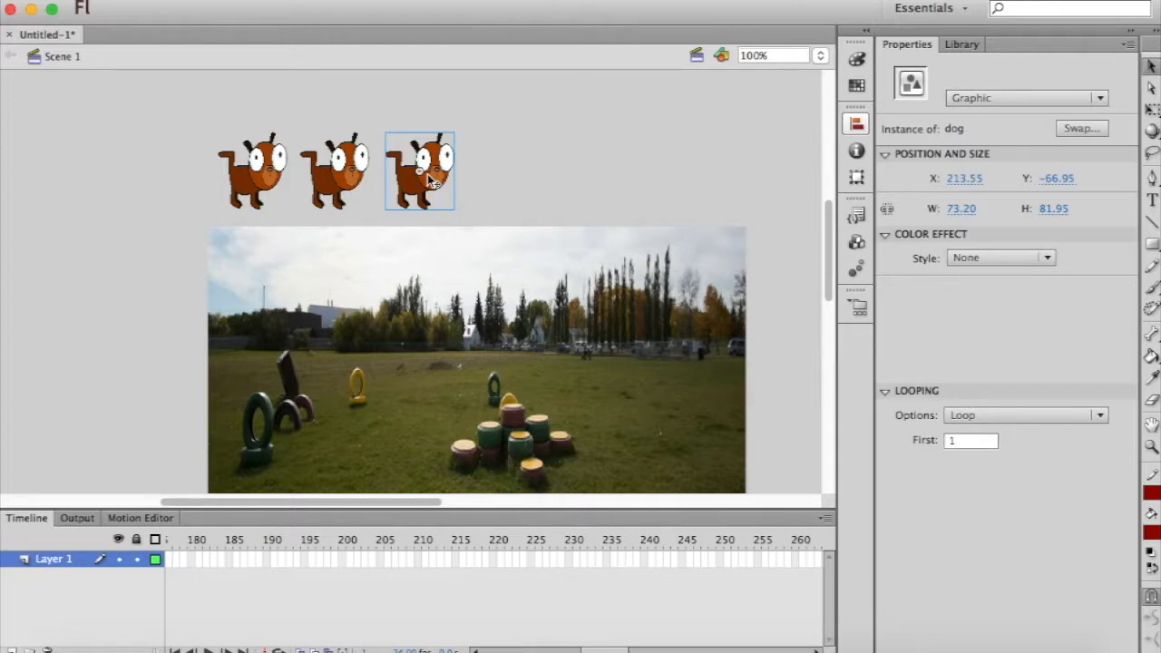
{"action": "left_click_drag", "start_coordinate": [432, 181], "coordinate": [592, 176]}
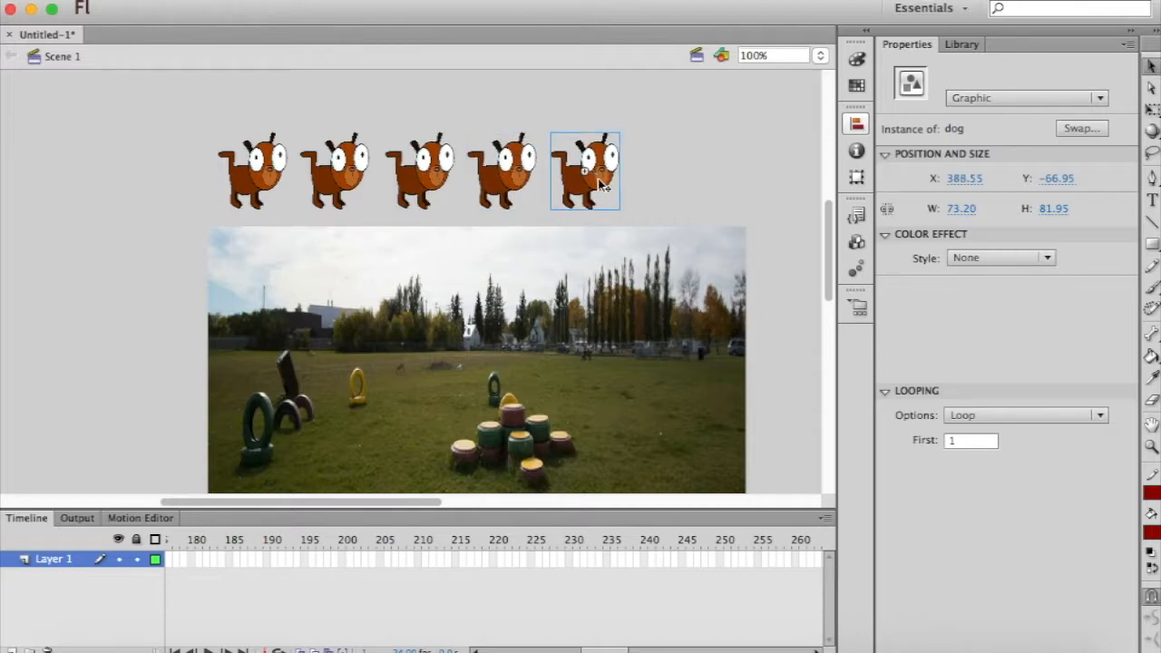
{"action": "left_click_drag", "start_coordinate": [601, 184], "coordinate": [691, 183]}
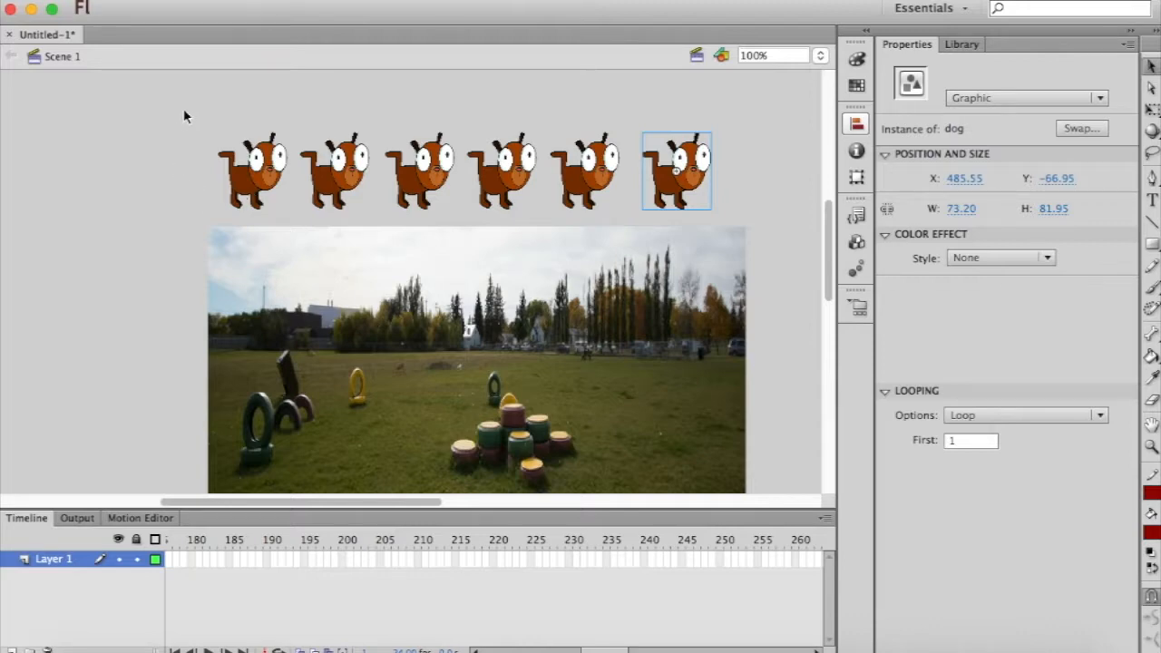
Step: Select all six dogs and distribute them to separate layers
{"action": "left_click_drag", "start_coordinate": [193, 98], "coordinate": [733, 226]}
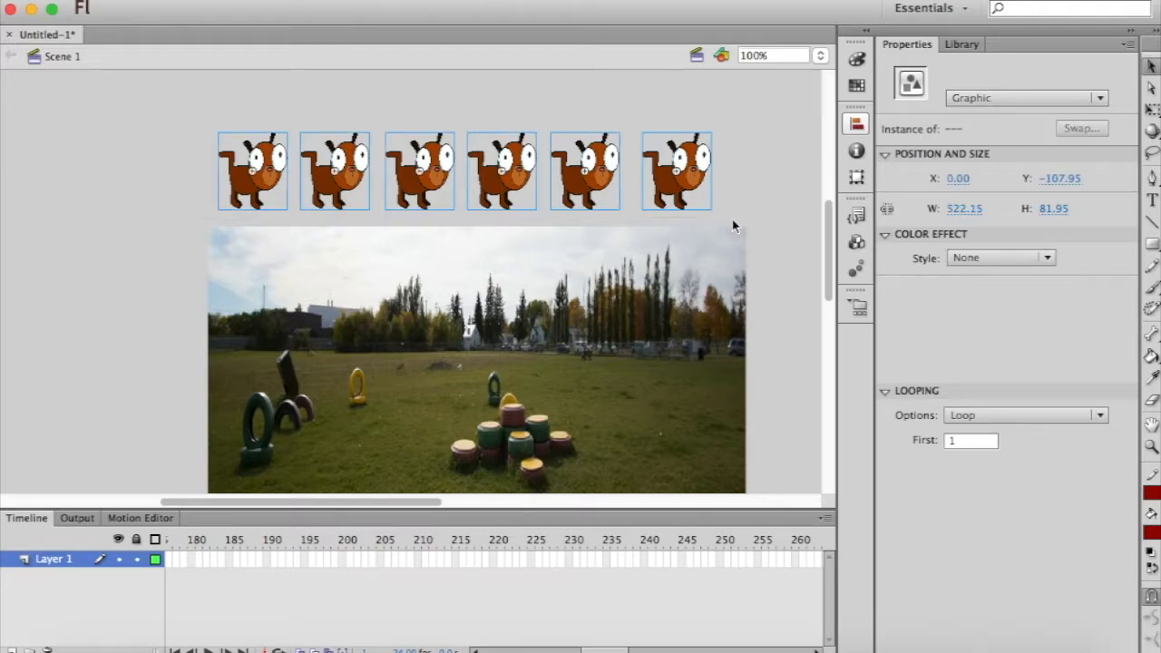
{"action": "right_click", "coordinate": [684, 201]}
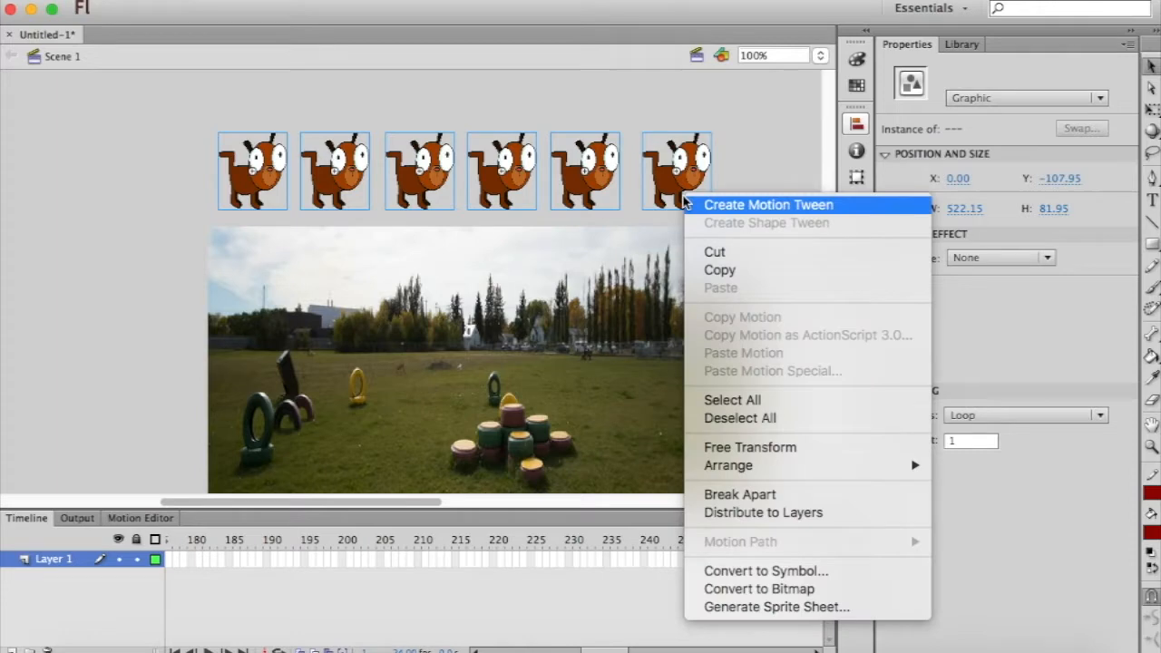
{"action": "left_click", "coordinate": [770, 513]}
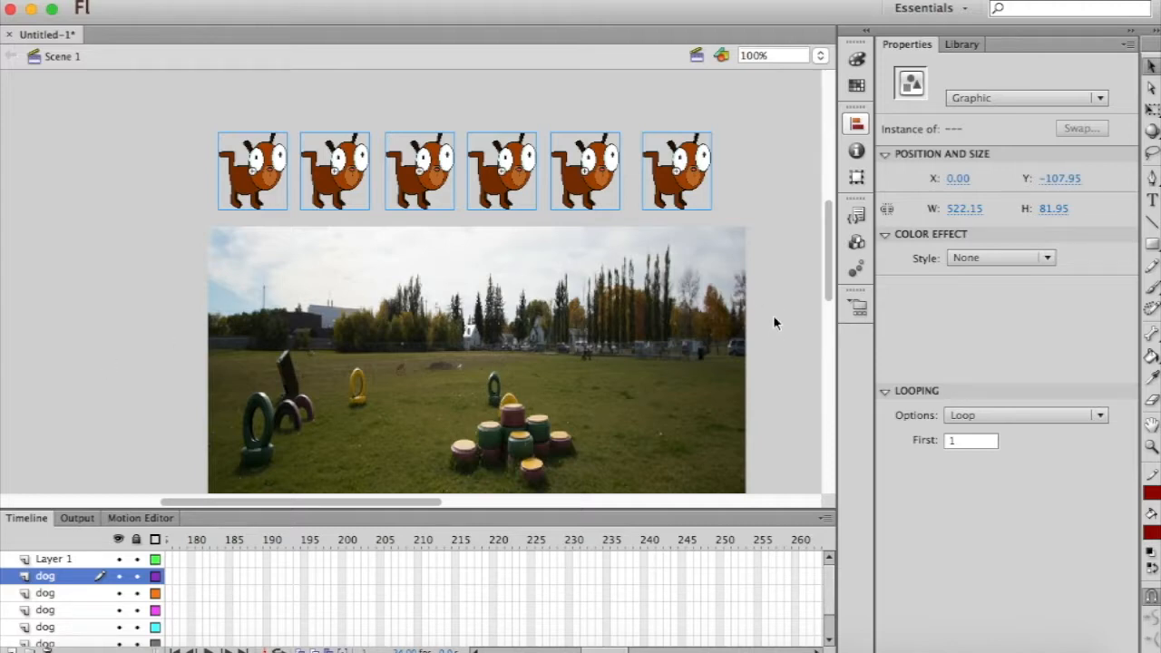
Step: Convert the dog-park image to a Graphic symbol named background
{"action": "scroll", "coordinate": [771, 326], "scroll_direction": "down", "scroll_amount": 5}
{"action": "scroll", "coordinate": [771, 326], "scroll_direction": "up", "scroll_amount": 1}
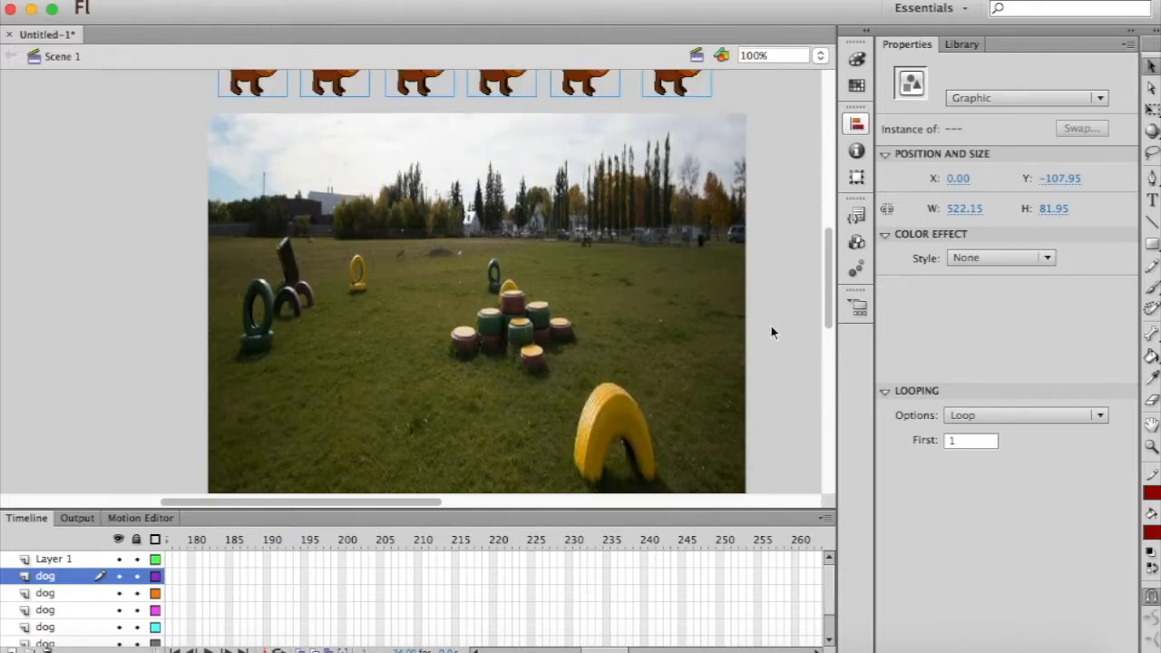
{"action": "scroll", "coordinate": [772, 328], "scroll_direction": "down", "scroll_amount": 1}
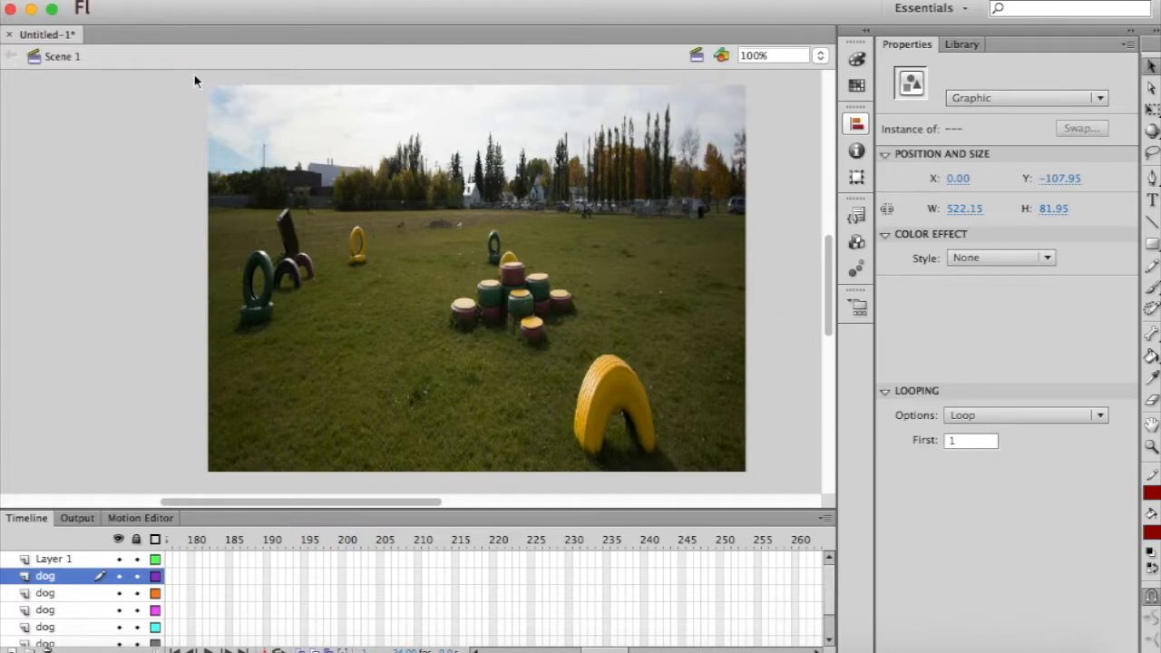
{"action": "left_click_drag", "start_coordinate": [194, 75], "coordinate": [769, 486]}
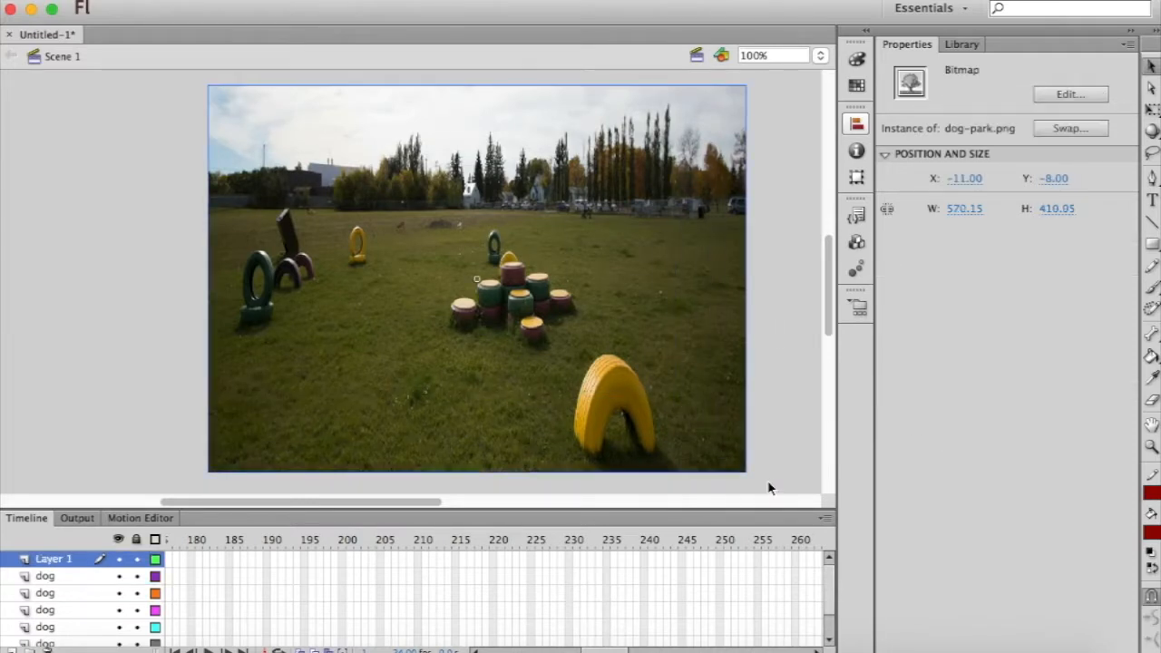
{"action": "right_click", "coordinate": [568, 294]}
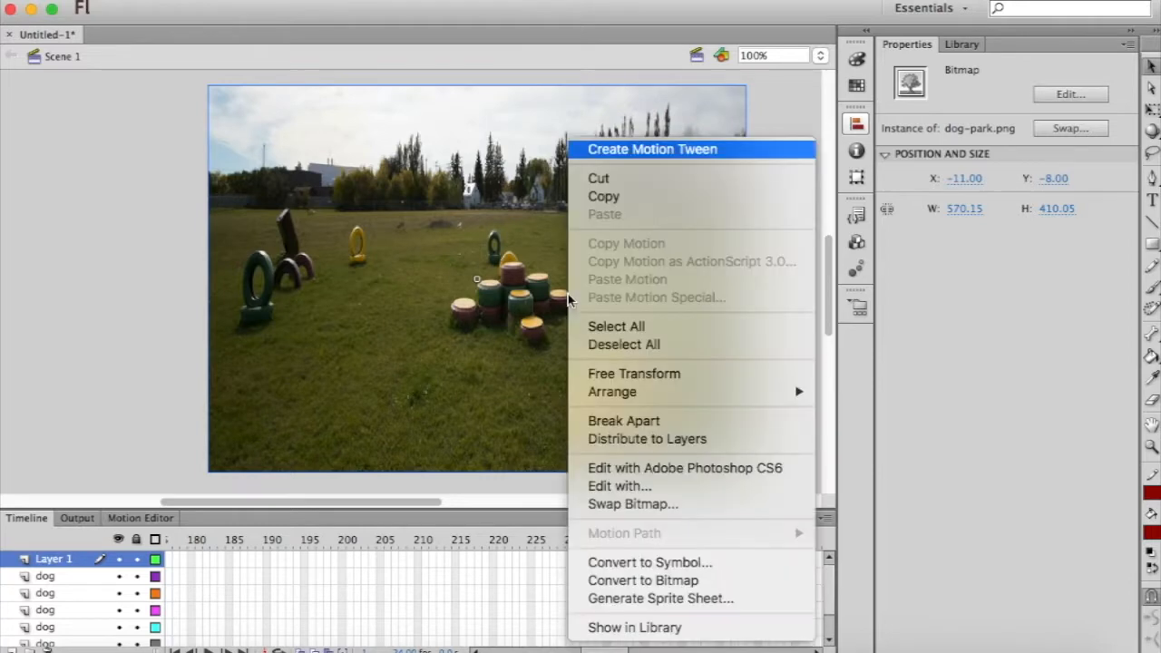
{"action": "left_click", "coordinate": [682, 563]}
{"action": "type", "text": "background"}
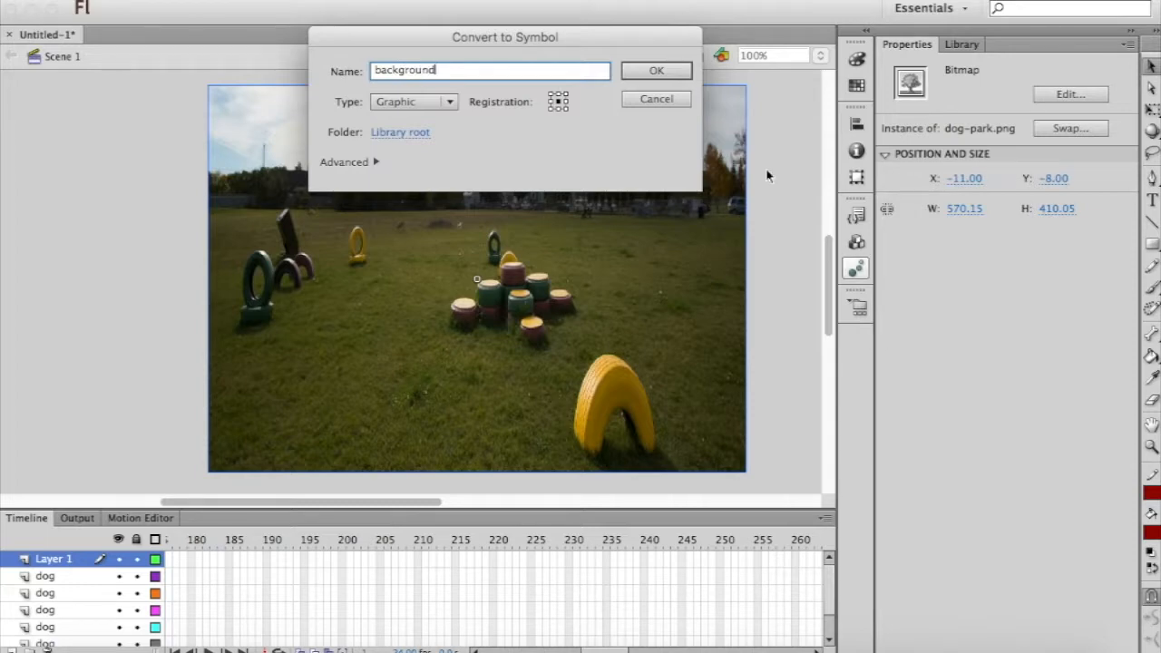
{"action": "left_click", "coordinate": [652, 73]}
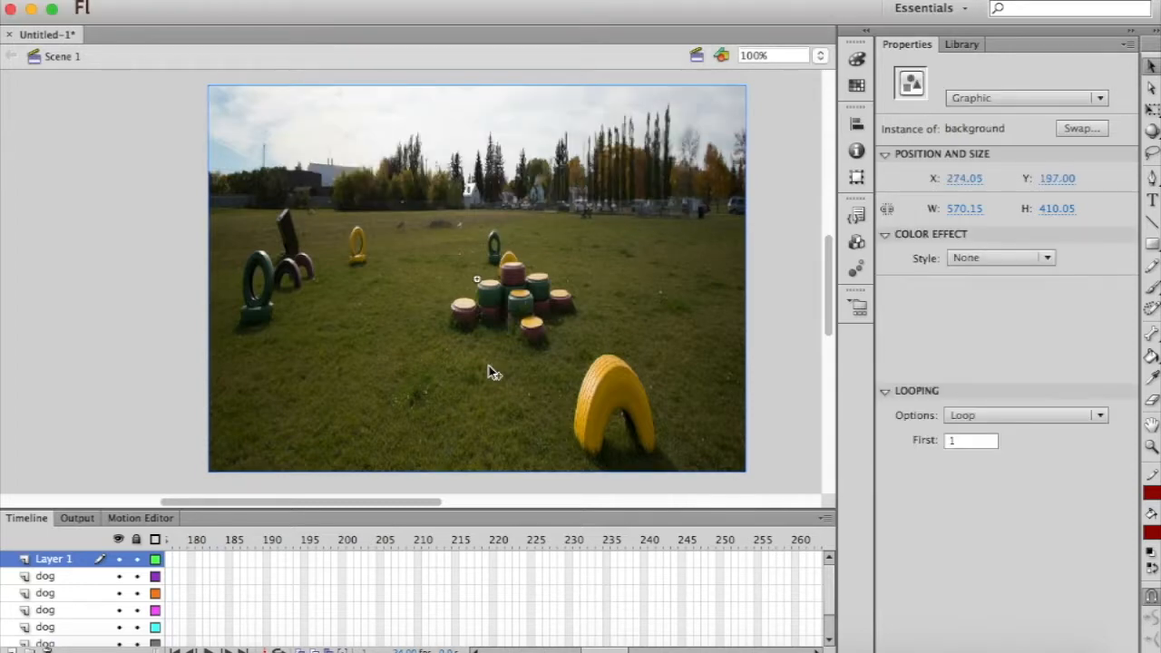
Step: Distribute the background symbol to its own layer and move that layer below all the dog layers
{"action": "right_click", "coordinate": [489, 365]}
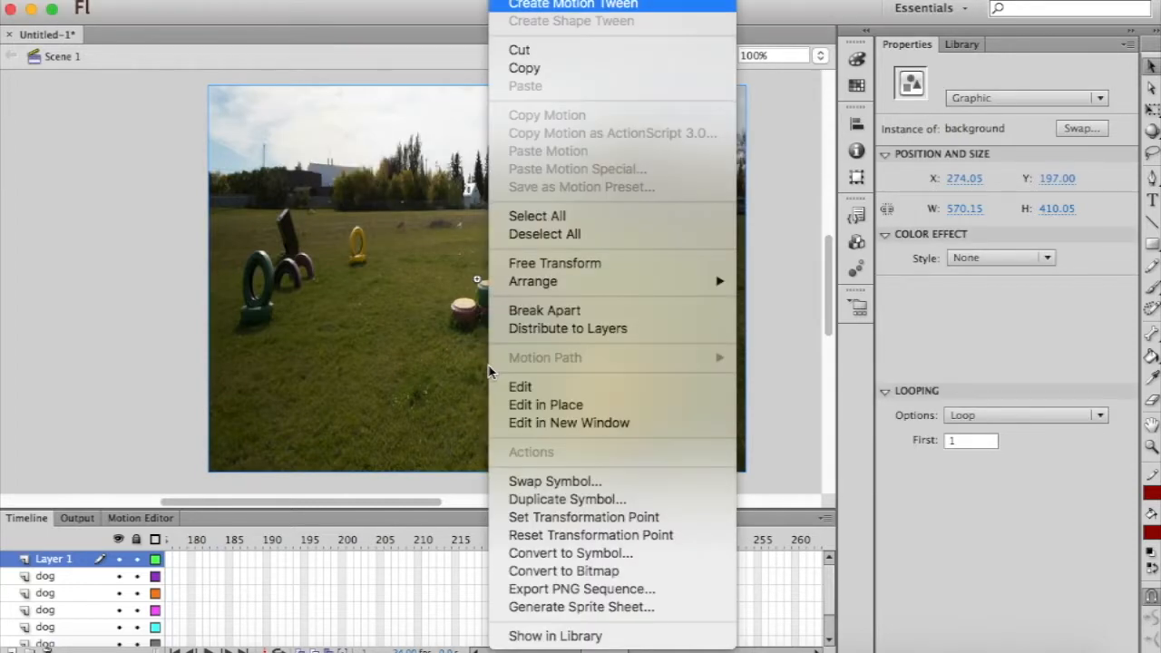
{"action": "left_click", "coordinate": [568, 330]}
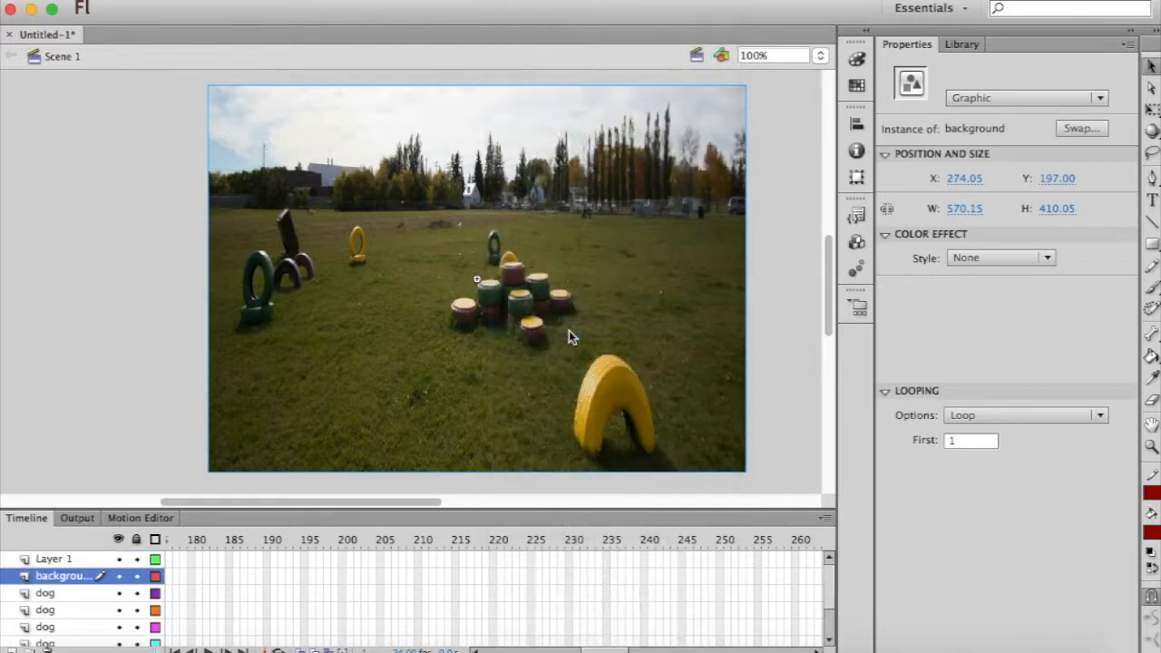
{"action": "scroll", "coordinate": [142, 599], "scroll_direction": "down", "scroll_amount": 1}
{"action": "scroll", "coordinate": [143, 599], "scroll_direction": "up", "scroll_amount": 1}
{"action": "left_click", "coordinate": [136, 594]}
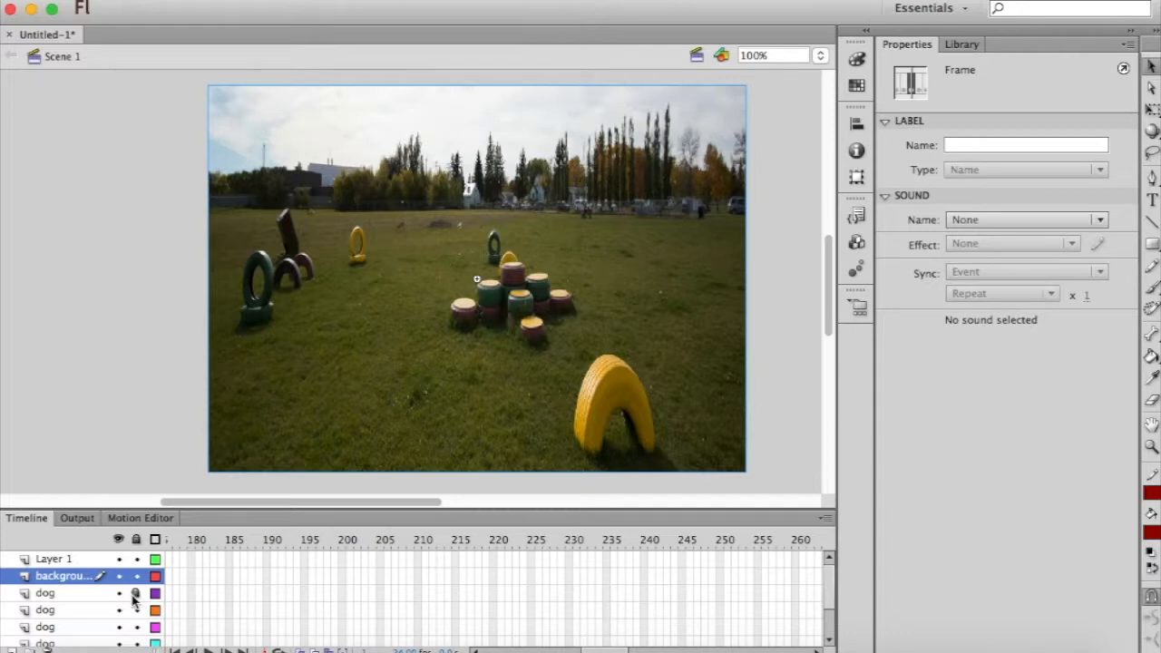
{"action": "left_click", "coordinate": [136, 593]}
{"action": "left_click_drag", "start_coordinate": [48, 581], "coordinate": [28, 641]}
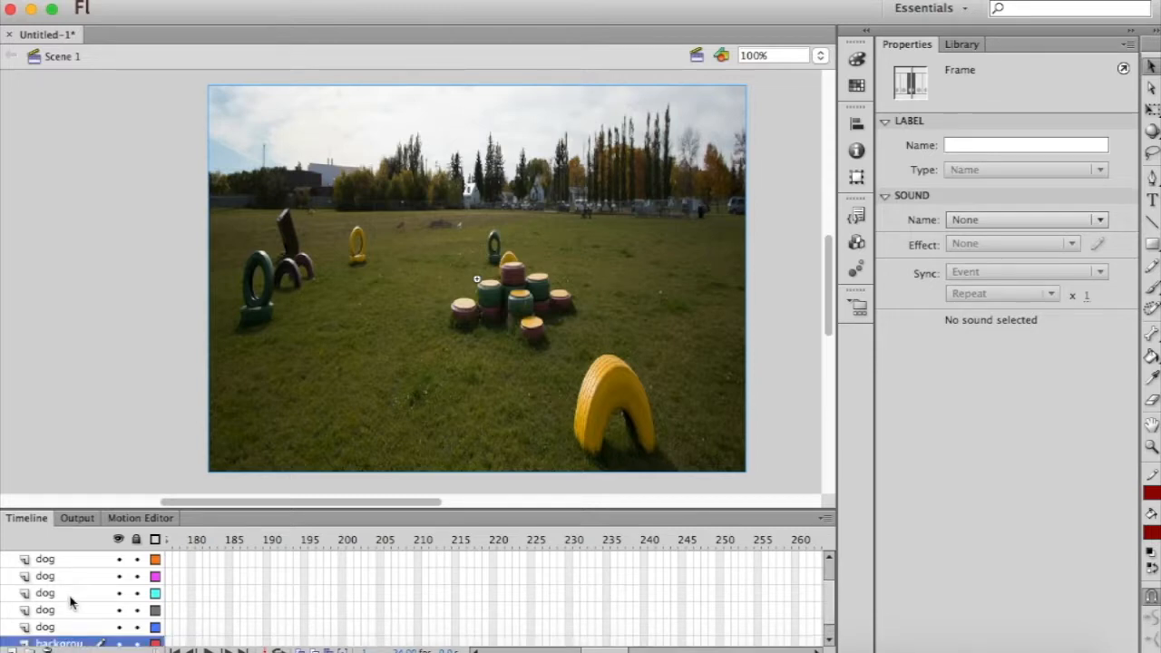
{"action": "scroll", "coordinate": [71, 601], "scroll_direction": "down", "scroll_amount": 1}
{"action": "scroll", "coordinate": [70, 601], "scroll_direction": "up", "scroll_amount": 2}
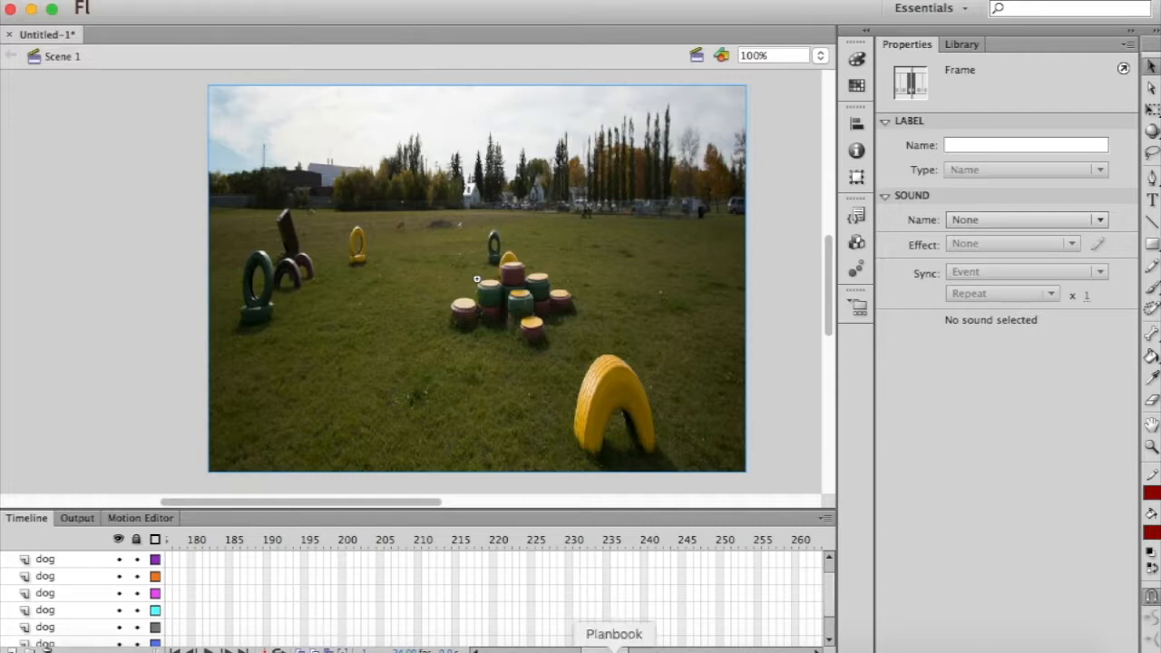
Step: Insert frames on all layers to extend them to about frame 49, and lock the background layer
{"action": "left_click_drag", "start_coordinate": [610, 650], "coordinate": [494, 650]}
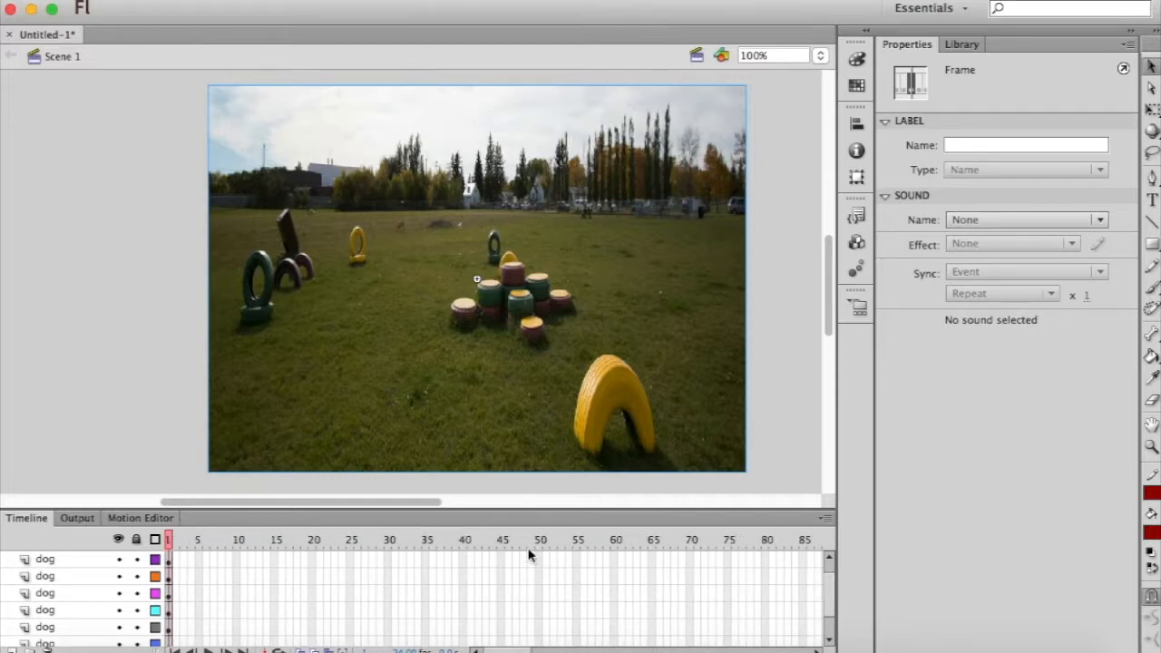
{"action": "scroll", "coordinate": [528, 579], "scroll_direction": "down", "scroll_amount": 2}
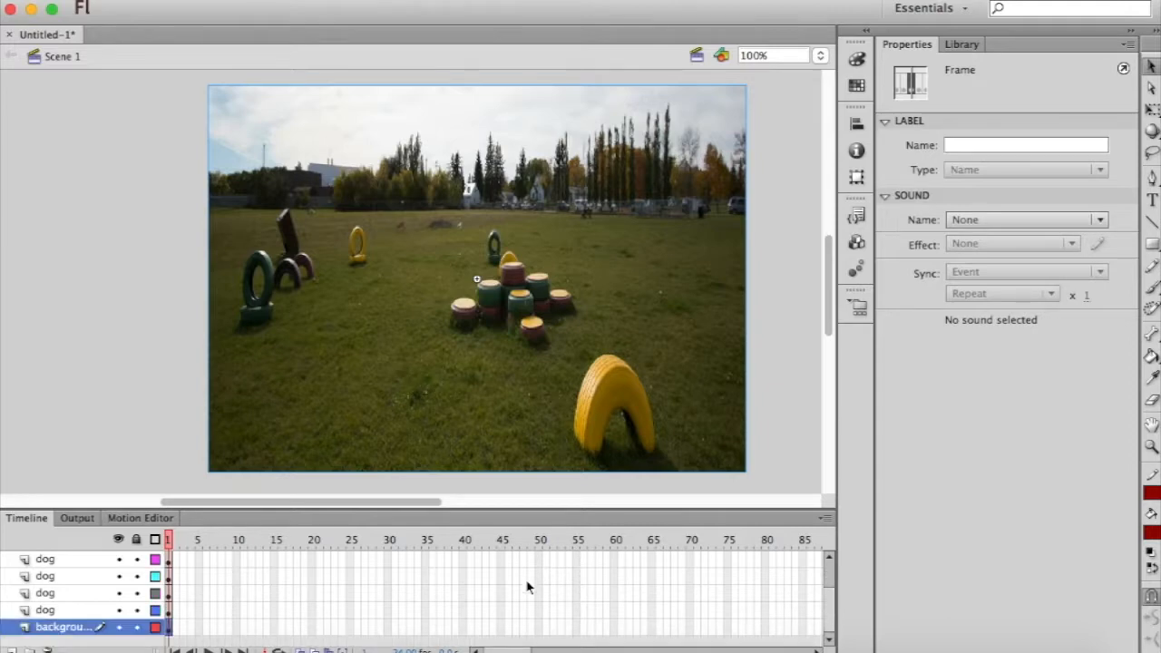
{"action": "left_click_drag", "start_coordinate": [519, 637], "coordinate": [152, 541]}
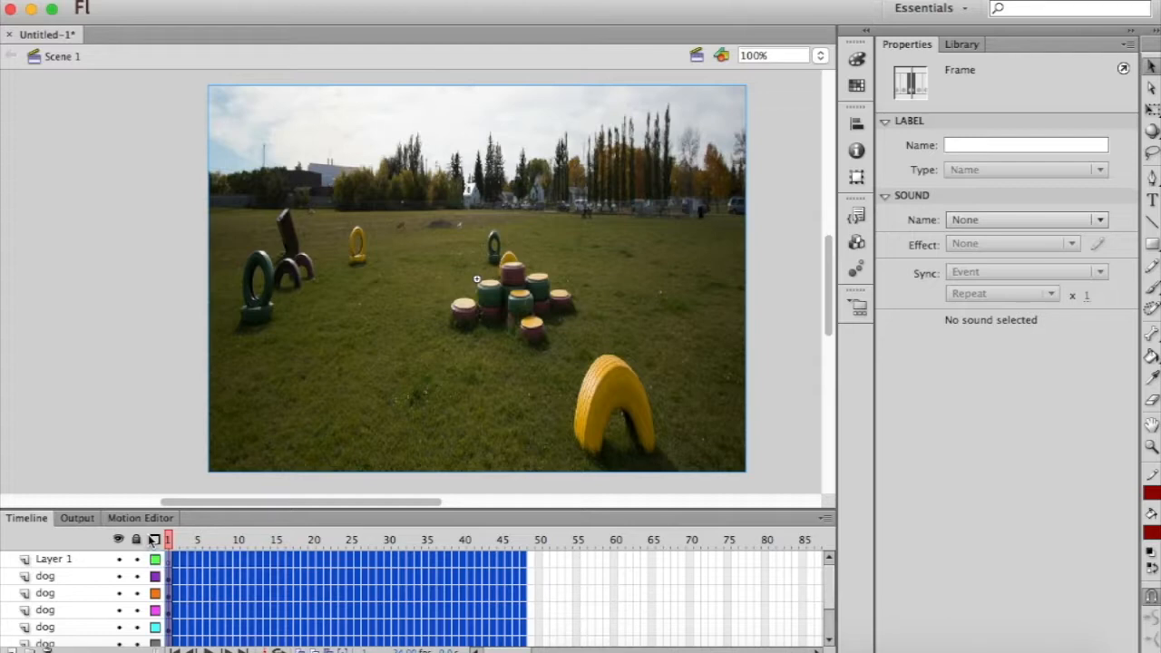
{"action": "right_click", "coordinate": [362, 594]}
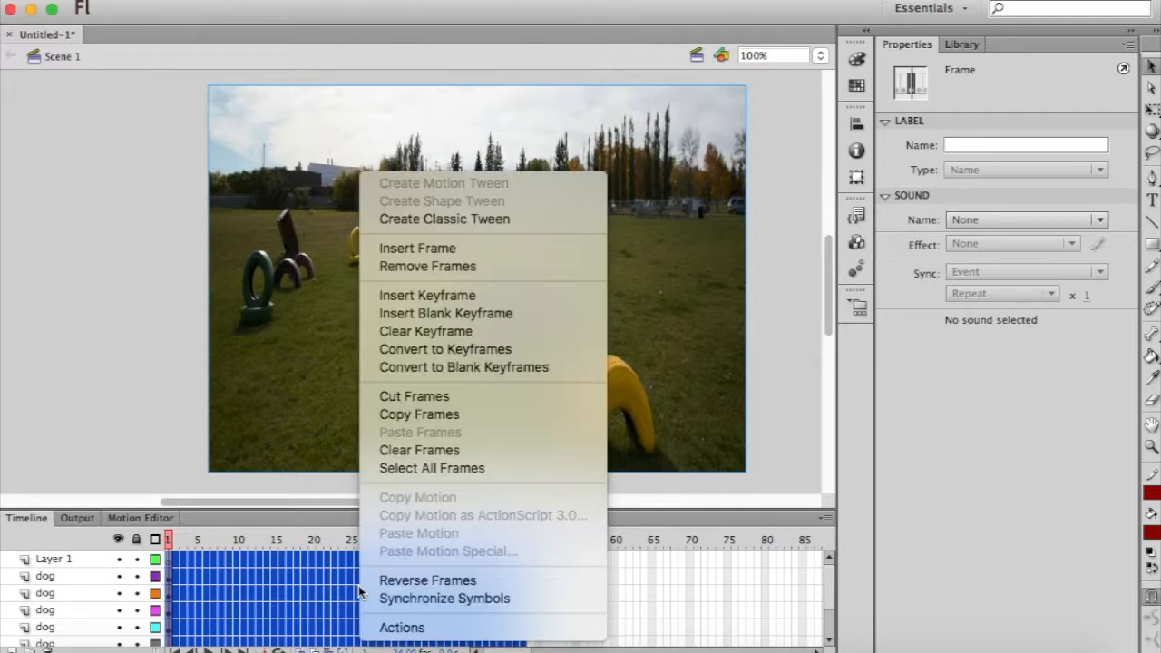
{"action": "left_click", "coordinate": [431, 251]}
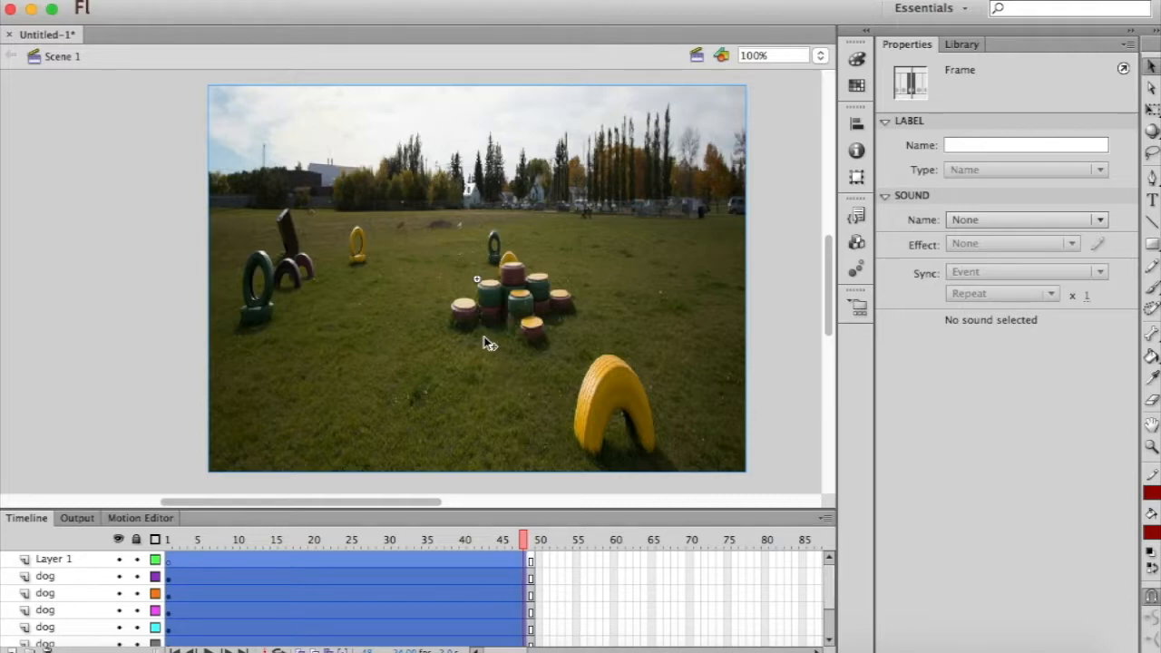
{"action": "scroll", "coordinate": [558, 595], "scroll_direction": "down", "scroll_amount": 2}
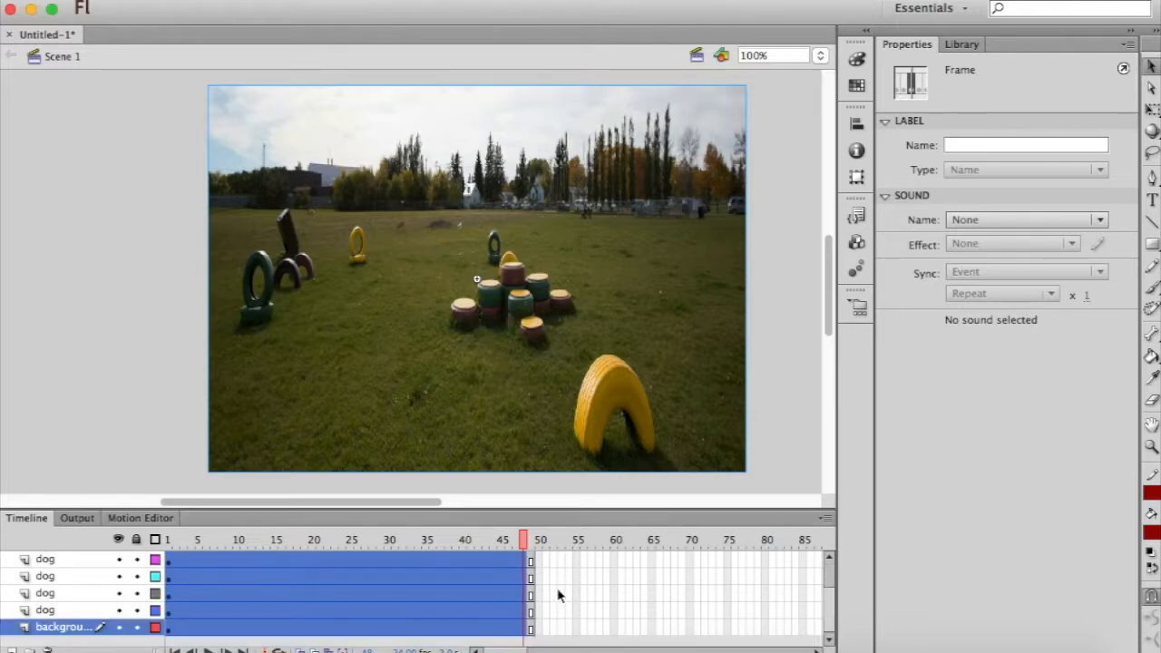
{"action": "left_click", "coordinate": [136, 627]}
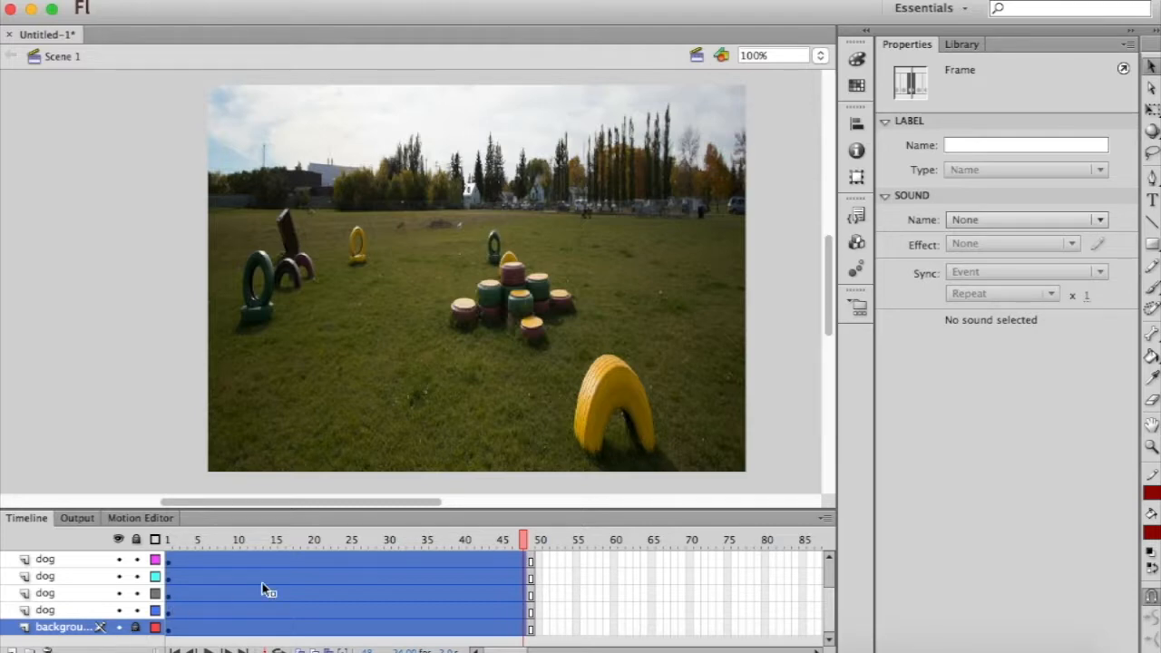
Step: Create motion tweens on all six dog layers, leaving out Layer 1 and the background layer
{"action": "left_click", "coordinate": [216, 583]}
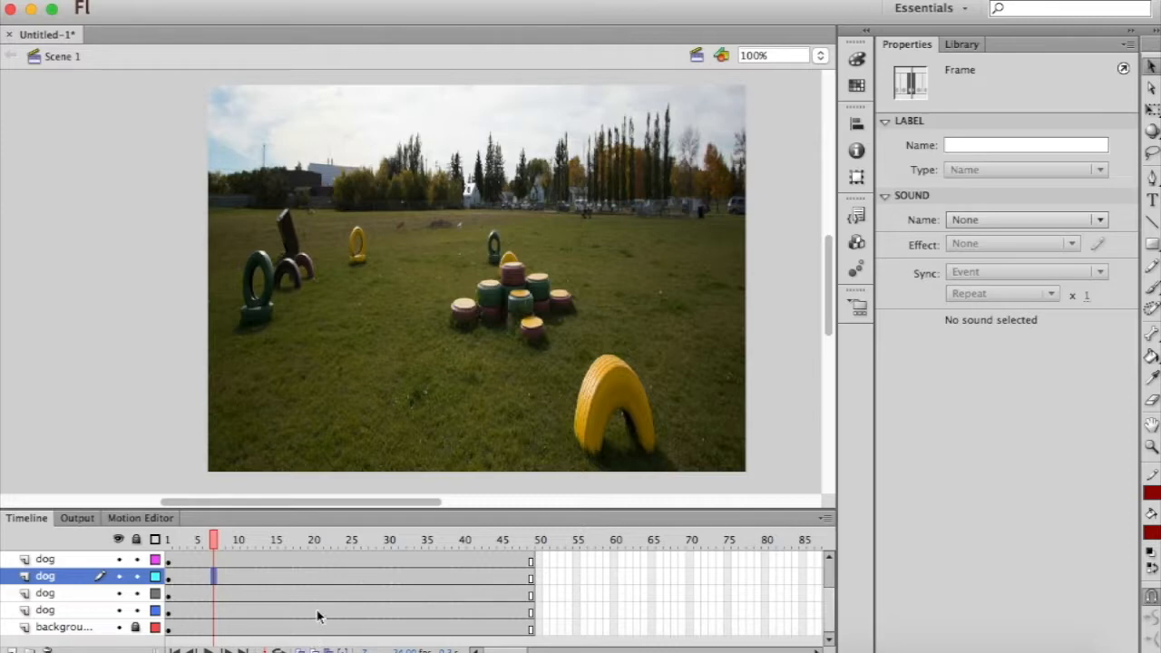
{"action": "left_click_drag", "start_coordinate": [317, 617], "coordinate": [159, 543]}
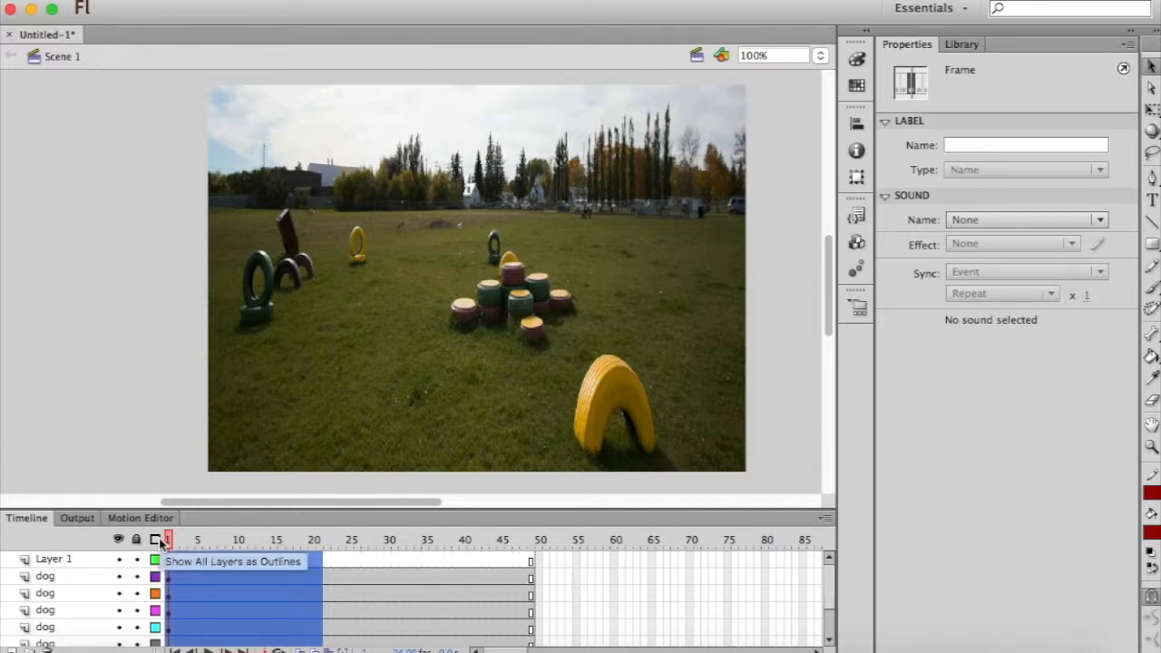
{"action": "left_click", "coordinate": [298, 609]}
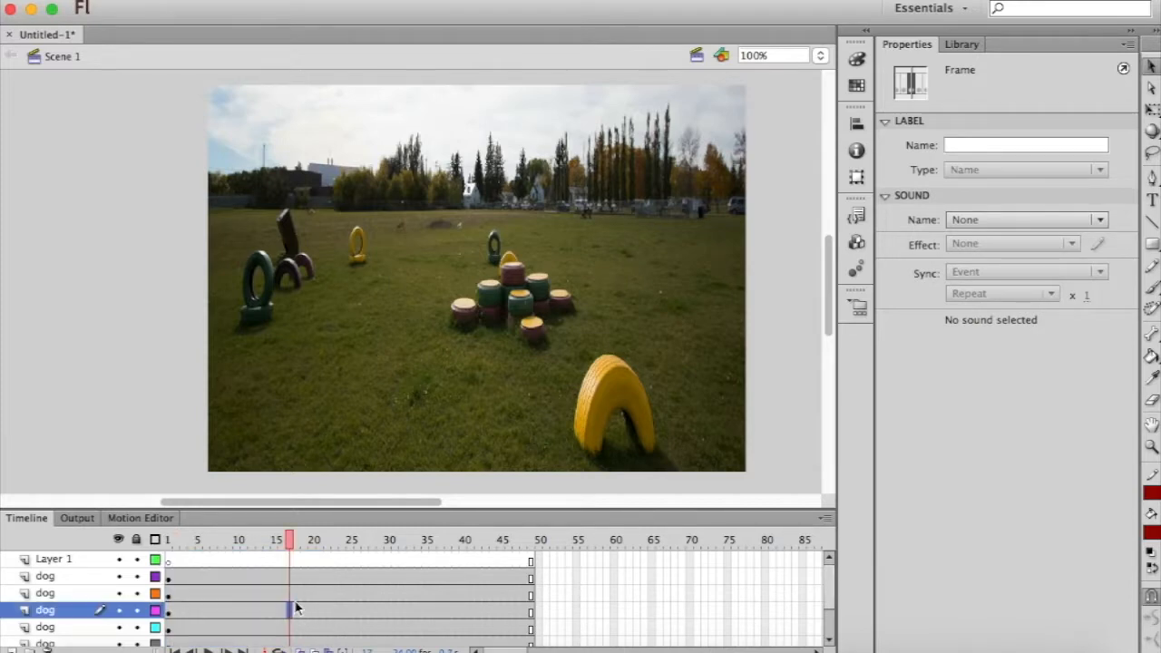
{"action": "scroll", "coordinate": [294, 608], "scroll_direction": "down", "scroll_amount": 1}
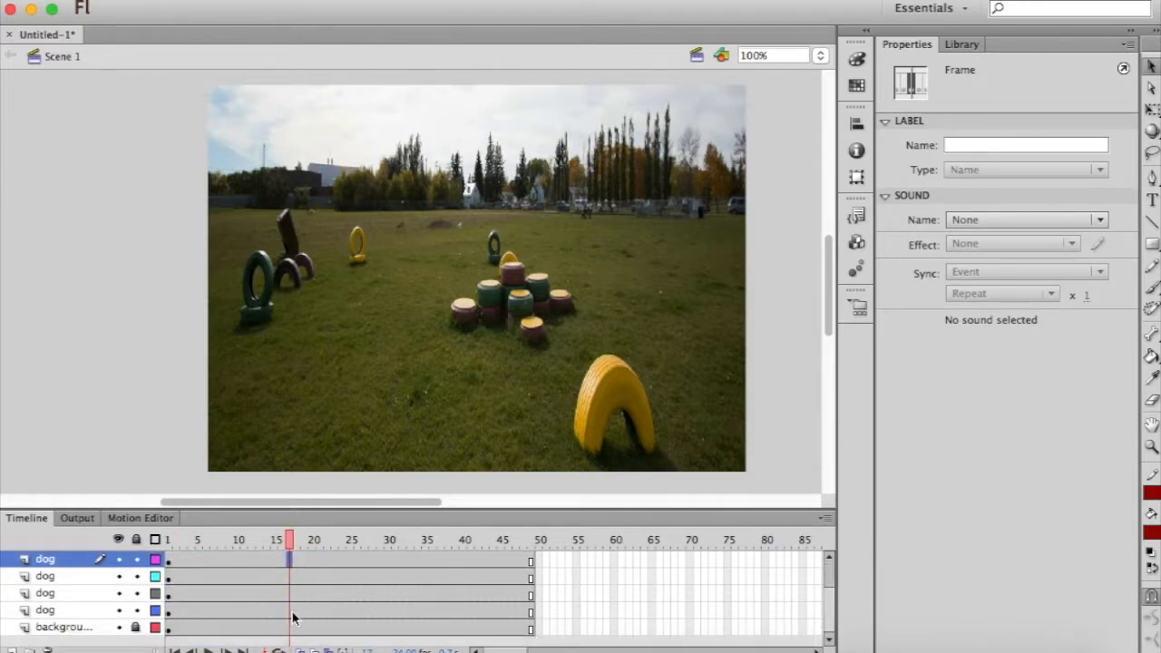
{"action": "left_click_drag", "start_coordinate": [315, 618], "coordinate": [168, 582]}
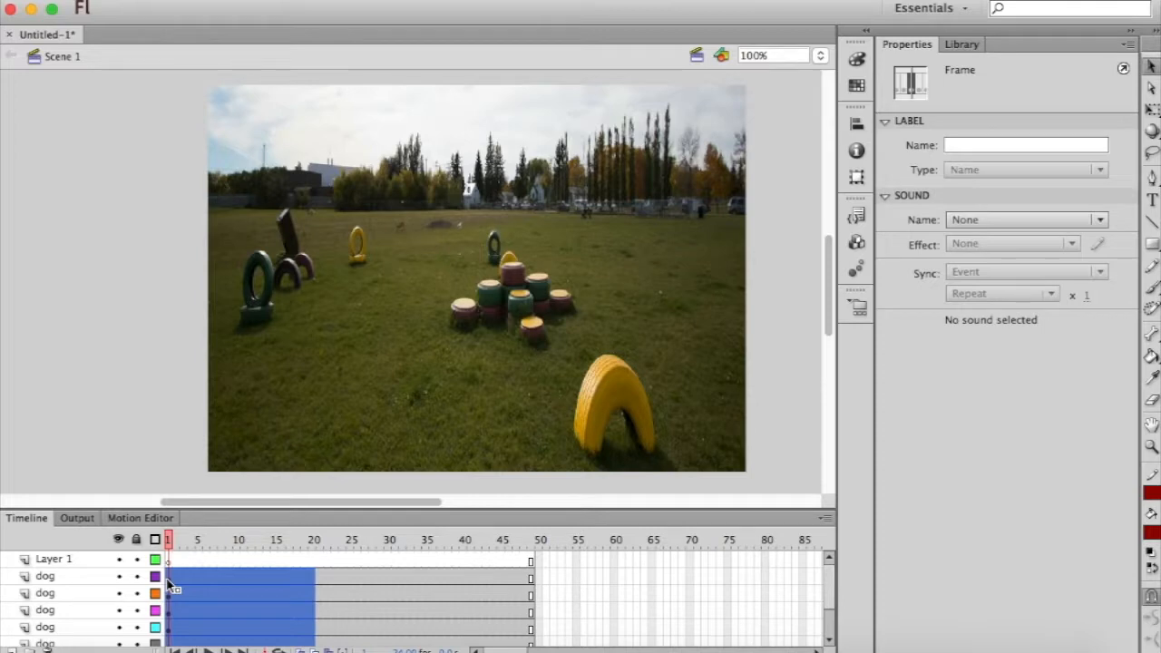
{"action": "right_click", "coordinate": [254, 606]}
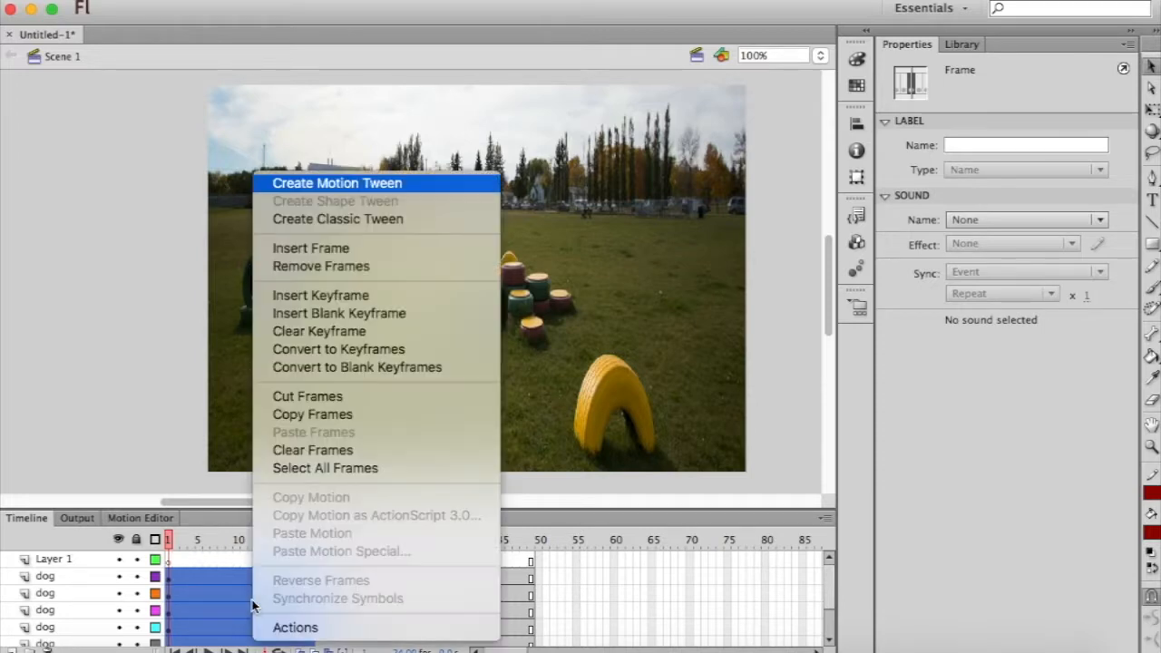
{"action": "left_click", "coordinate": [356, 182]}
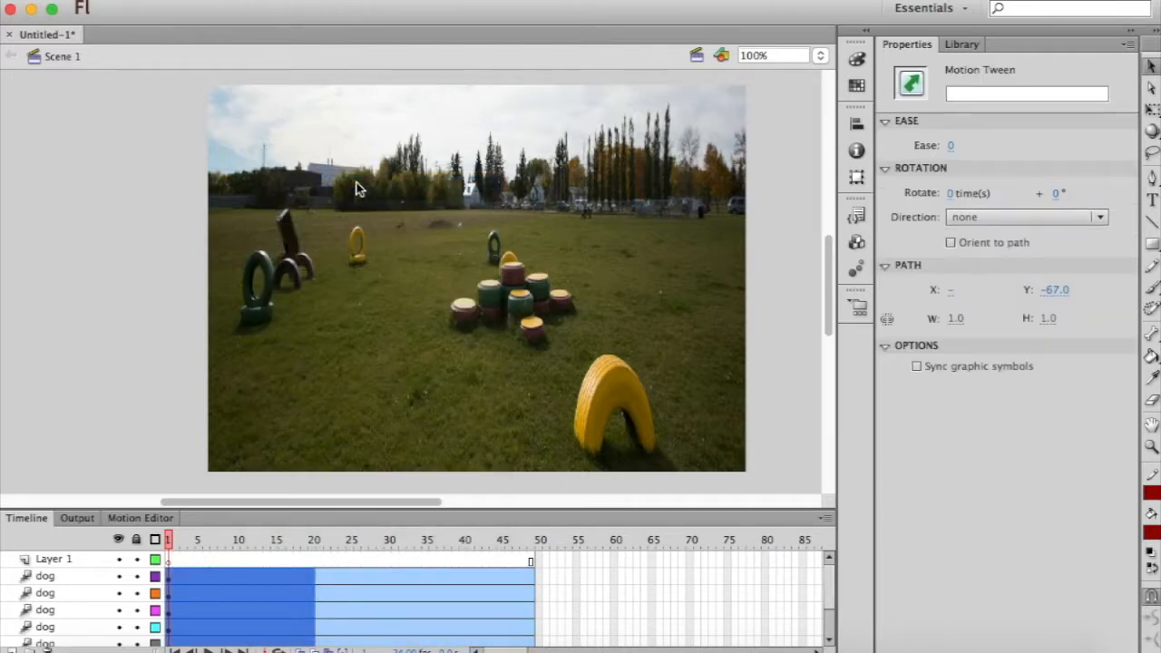
{"action": "scroll", "coordinate": [451, 616], "scroll_direction": "down", "scroll_amount": 3}
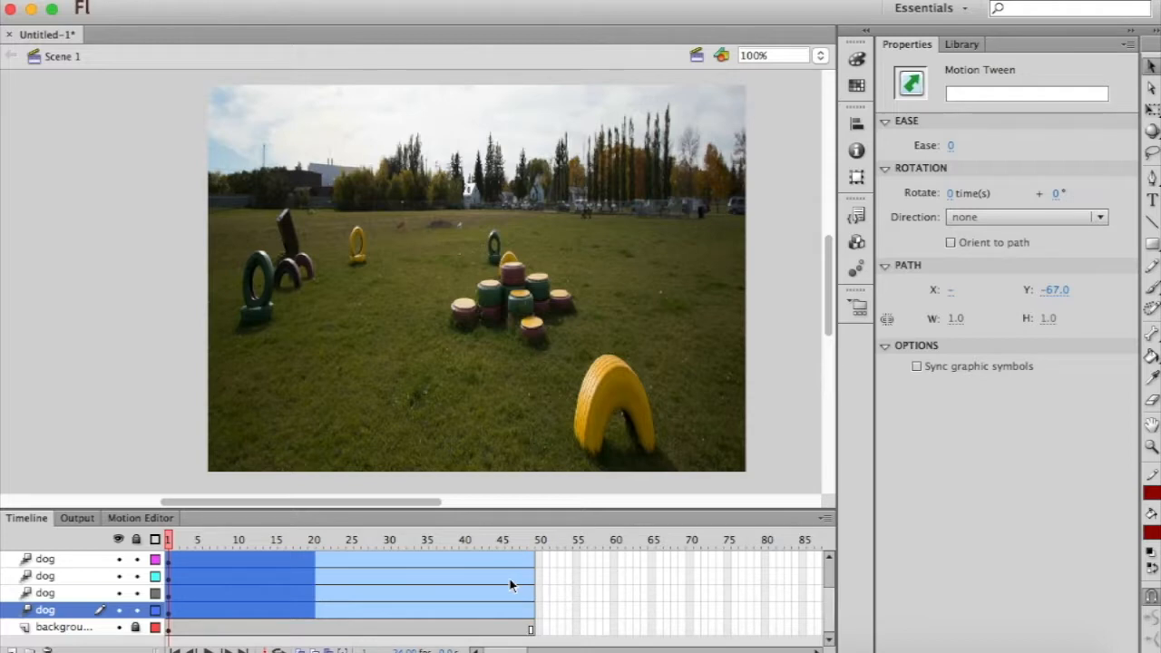
{"action": "scroll", "coordinate": [510, 579], "scroll_direction": "up", "scroll_amount": 3}
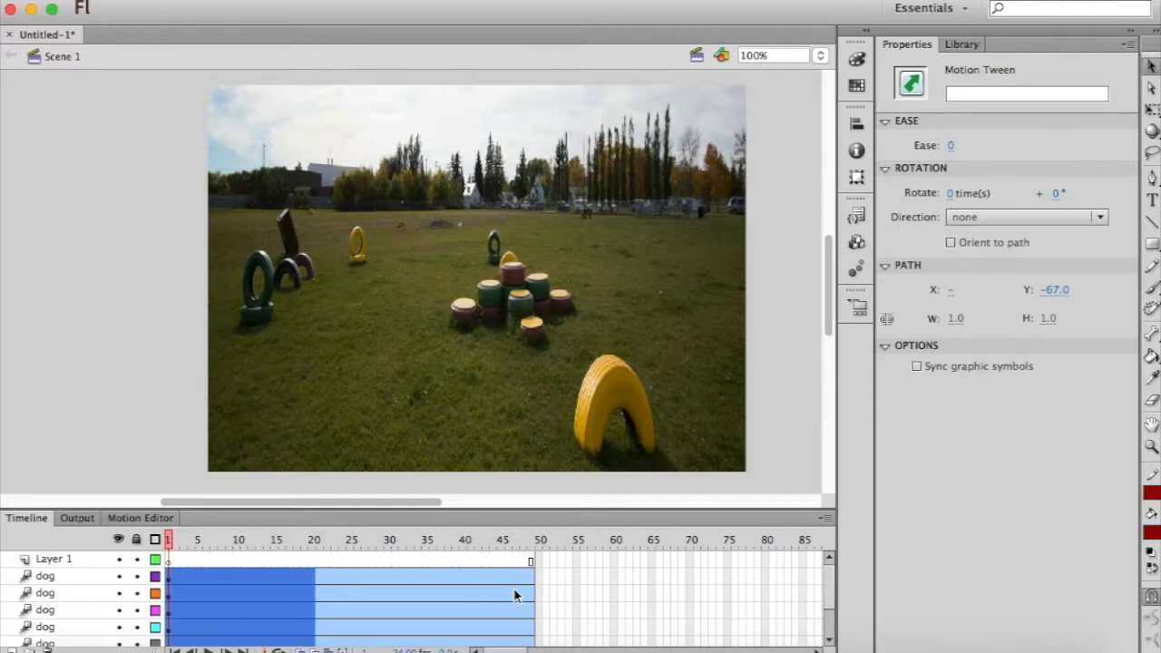
Step: At frame 49, move the first dog in the row straight down onto the grass, to about Y 287
{"action": "scroll", "coordinate": [426, 332], "scroll_direction": "up", "scroll_amount": 5}
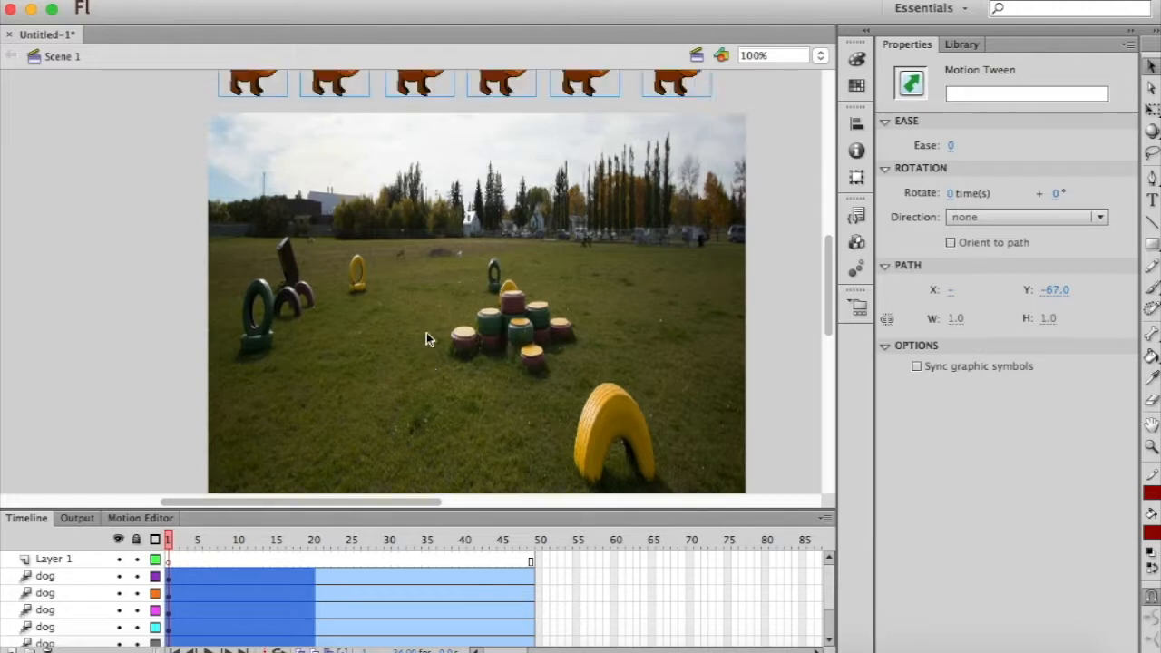
{"action": "scroll", "coordinate": [426, 332], "scroll_direction": "down", "scroll_amount": 3}
{"action": "left_click", "coordinate": [187, 127]}
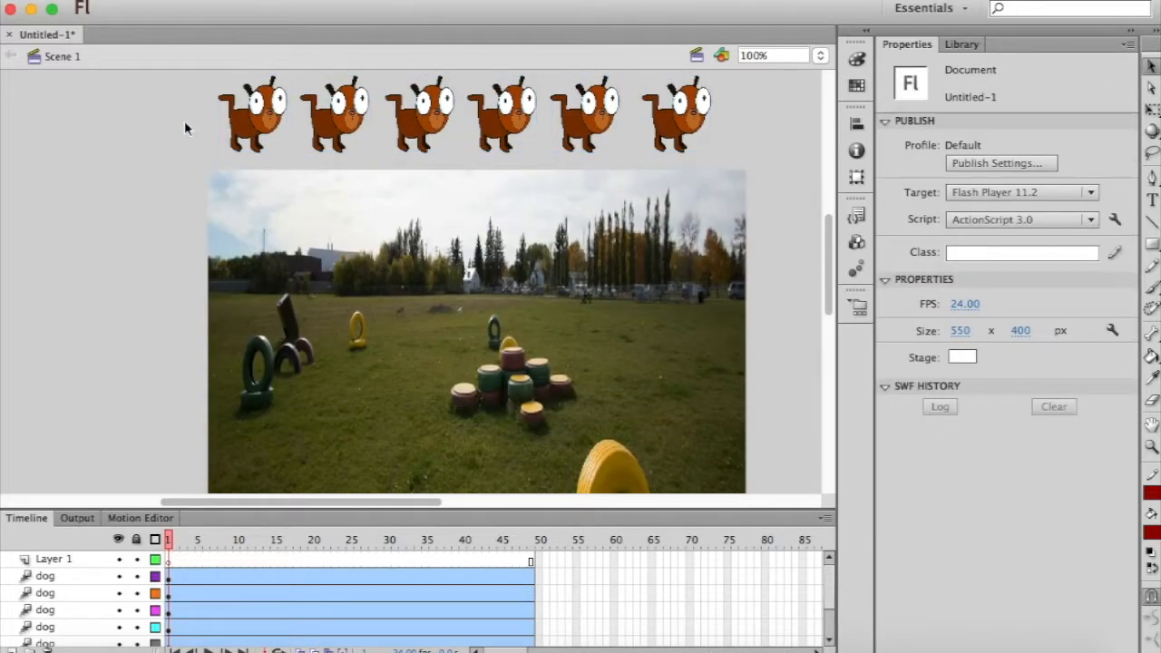
{"action": "left_click", "coordinate": [256, 132]}
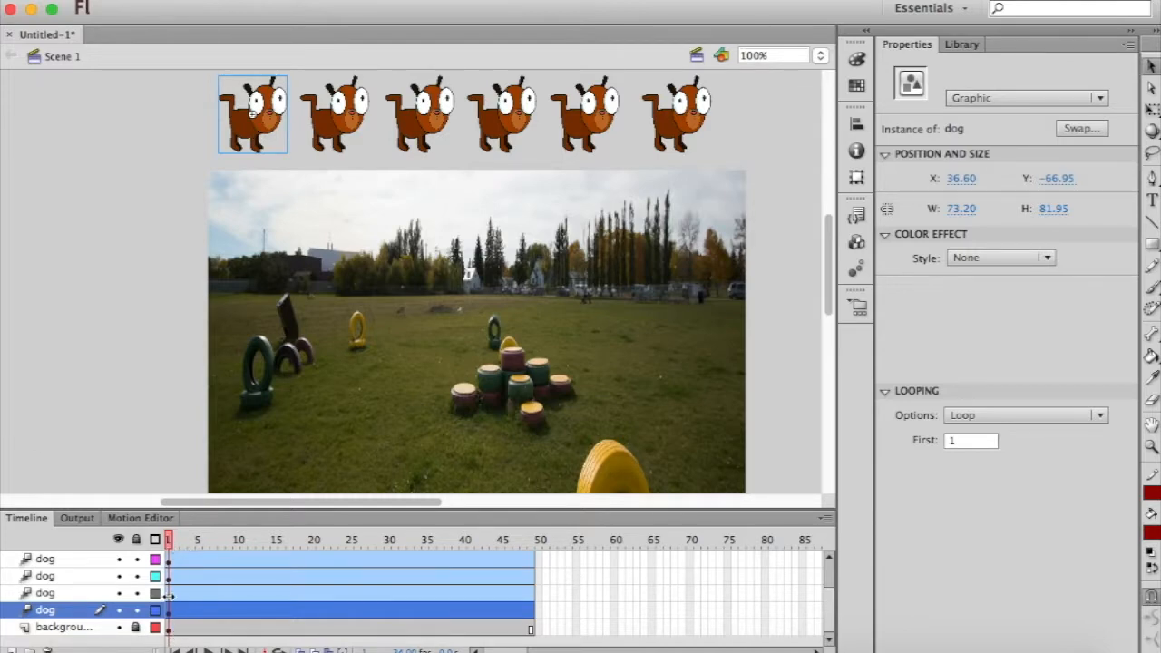
{"action": "left_click_drag", "start_coordinate": [169, 541], "coordinate": [537, 556]}
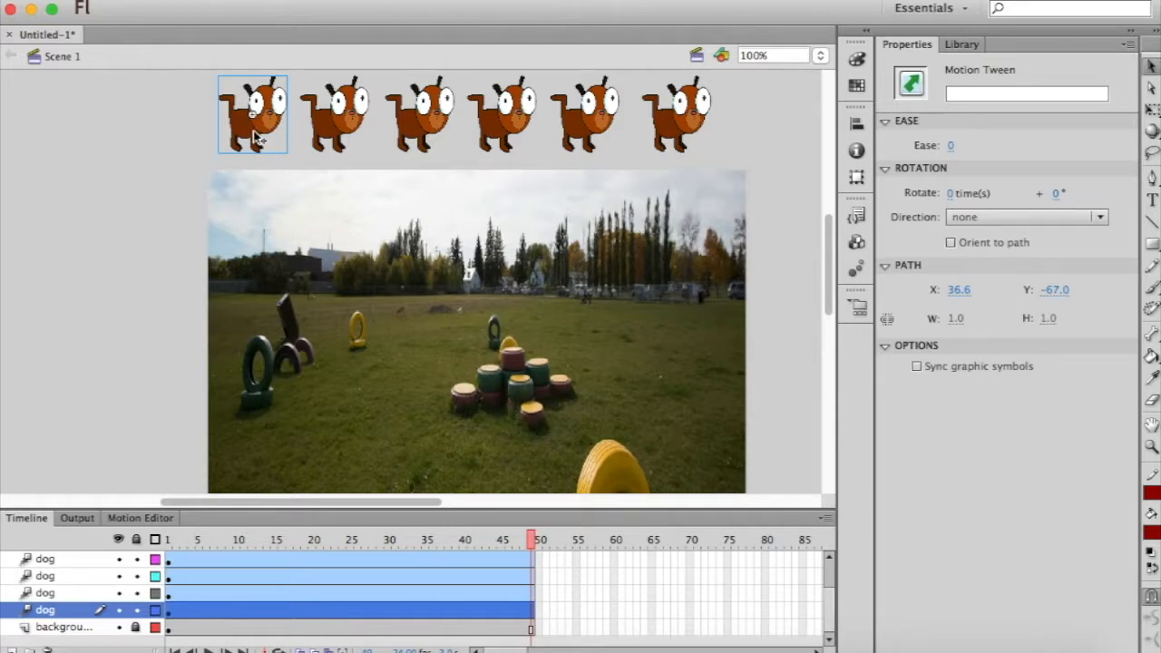
{"action": "left_click_drag", "start_coordinate": [258, 140], "coordinate": [263, 473]}
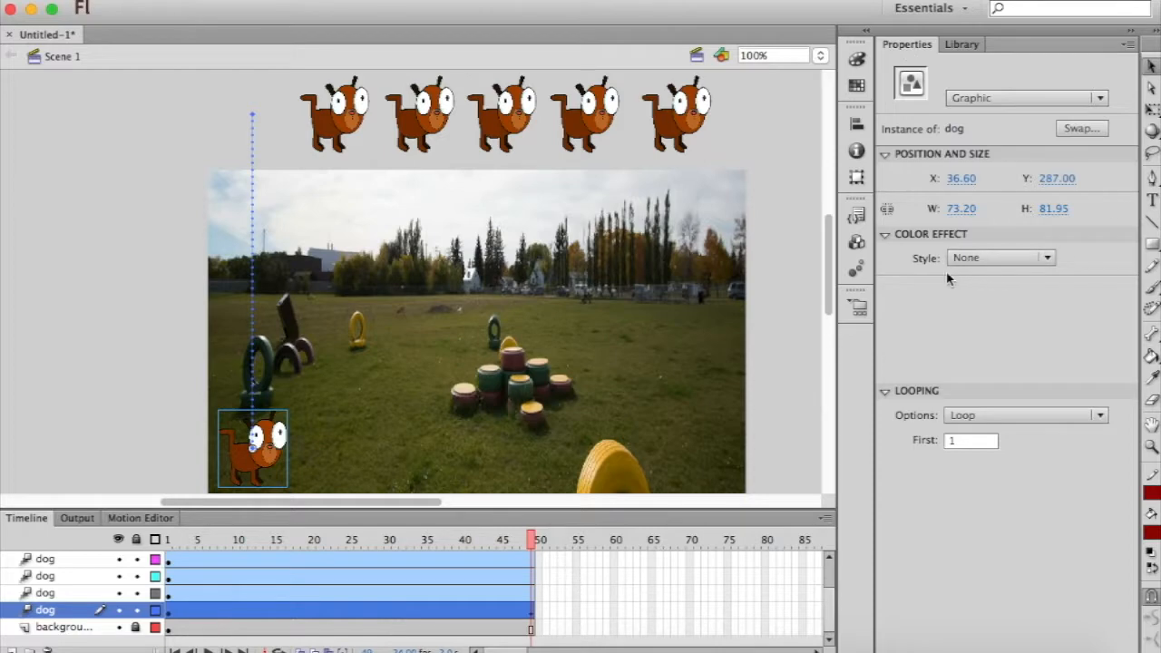
Step: Fade out the first dog at frame 49 with an Alpha color effect of 0%, and return the playhead to frame 1
{"action": "left_click", "coordinate": [1048, 259]}
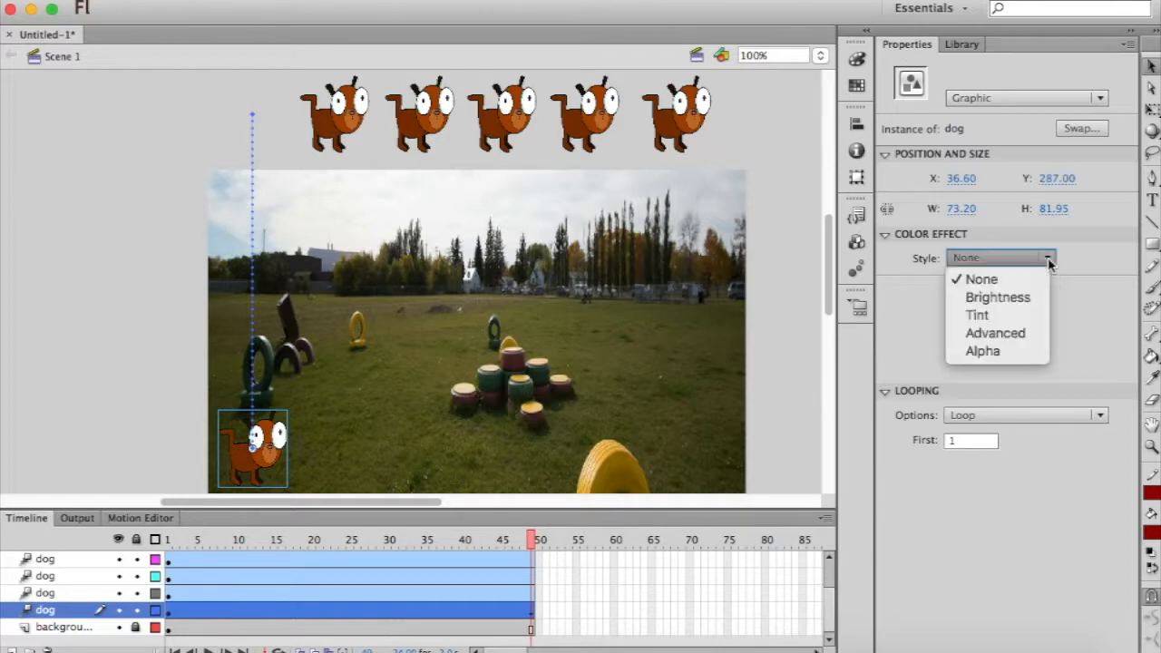
{"action": "left_click", "coordinate": [1000, 352]}
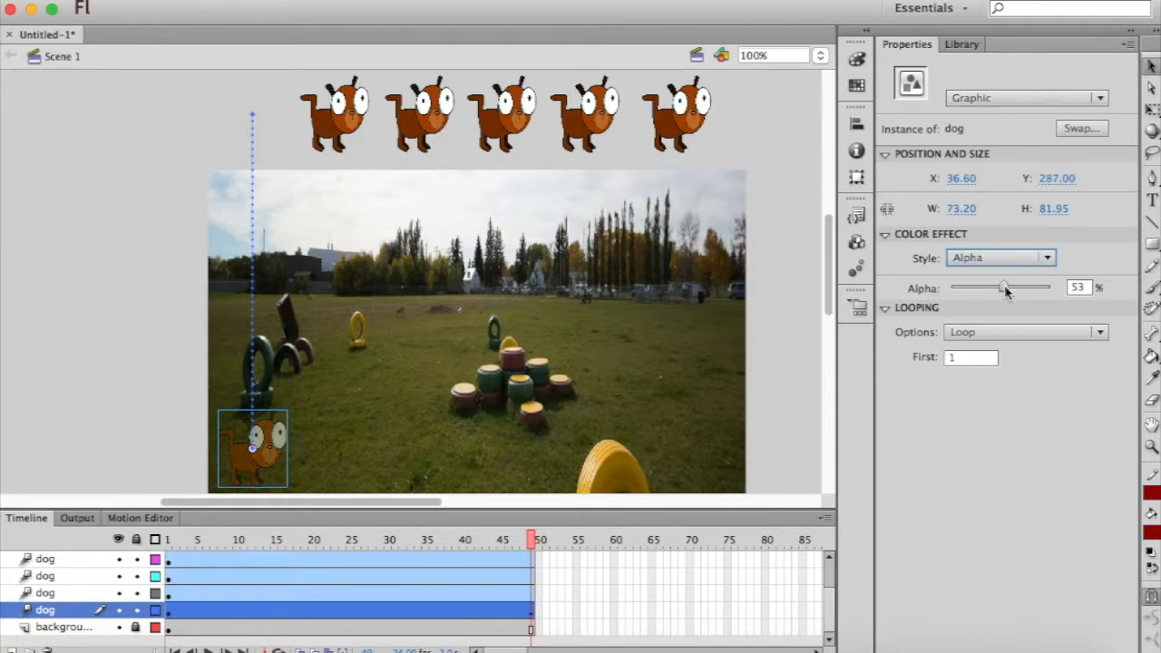
{"action": "left_click_drag", "start_coordinate": [1004, 287], "coordinate": [949, 290]}
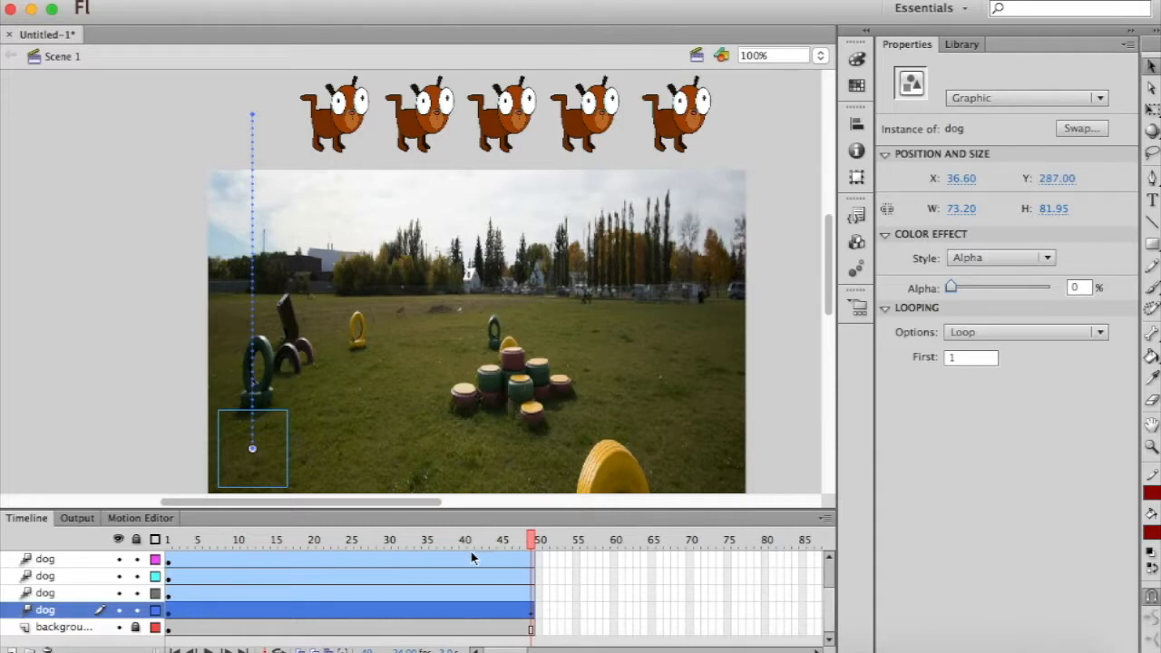
{"action": "left_click_drag", "start_coordinate": [536, 542], "coordinate": [167, 554]}
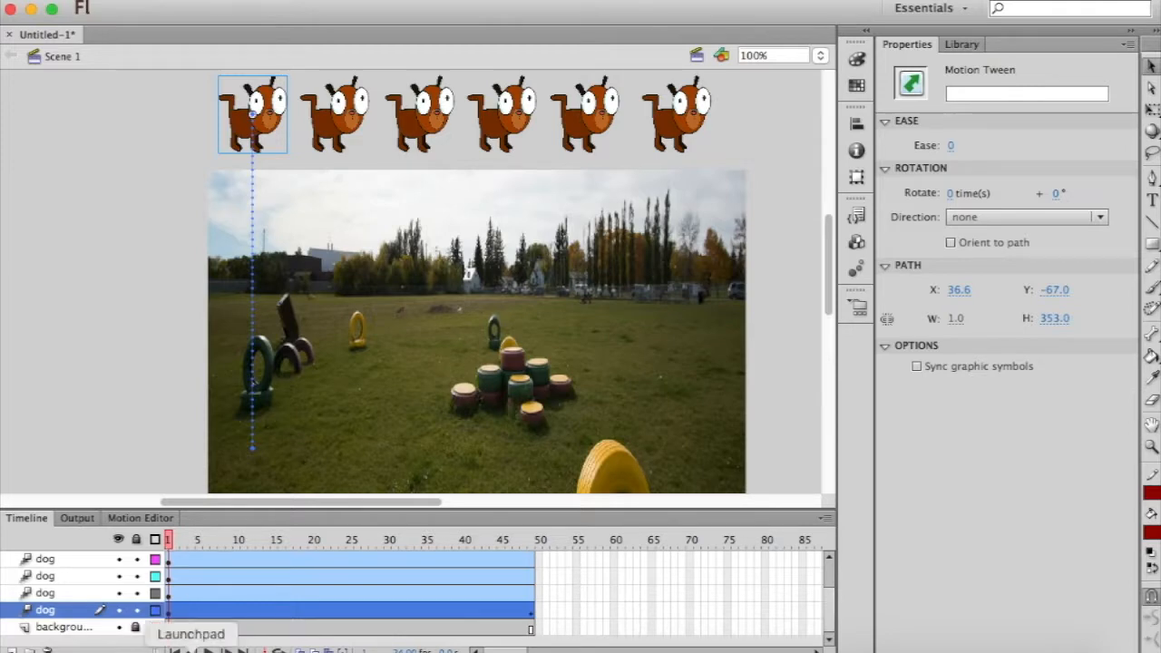
{"action": "left_click", "coordinate": [177, 542]}
{"action": "mouse_move", "coordinate": [177, 542]}
{"action": "left_mouse_down"}
{"action": "mouse_move", "coordinate": [529, 553]}
{"action": "mouse_move", "coordinate": [168, 547]}
{"action": "left_mouse_up"}
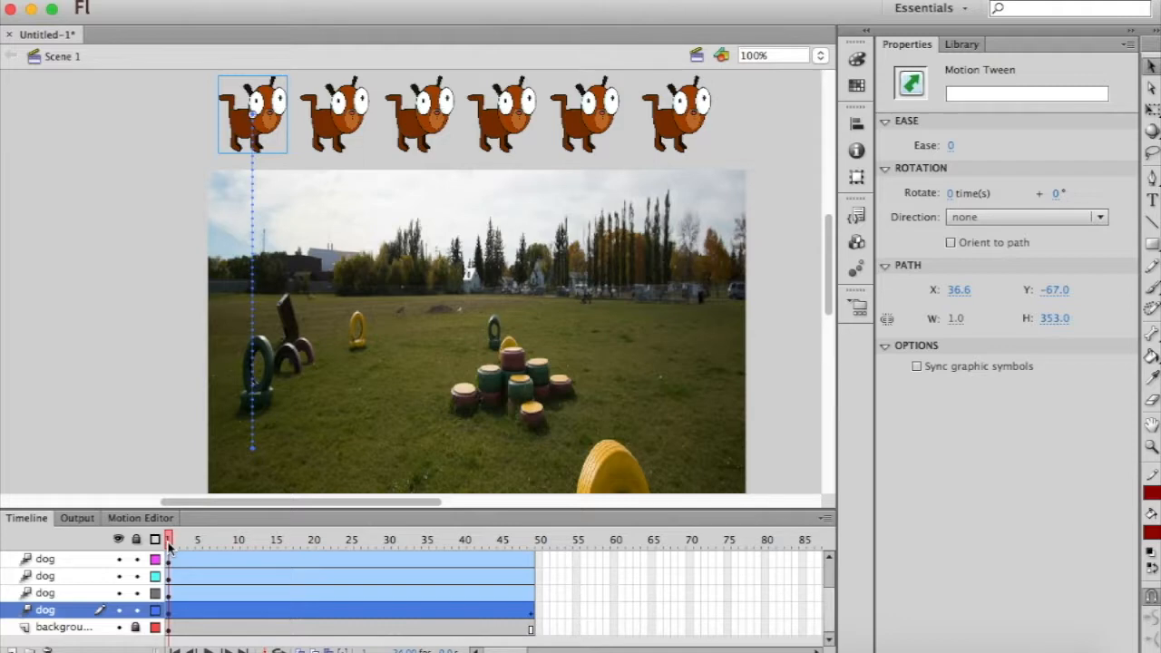
Step: At frame 49, move the second dog straight down onto the grass, to about Y 284
{"action": "left_click", "coordinate": [341, 127]}
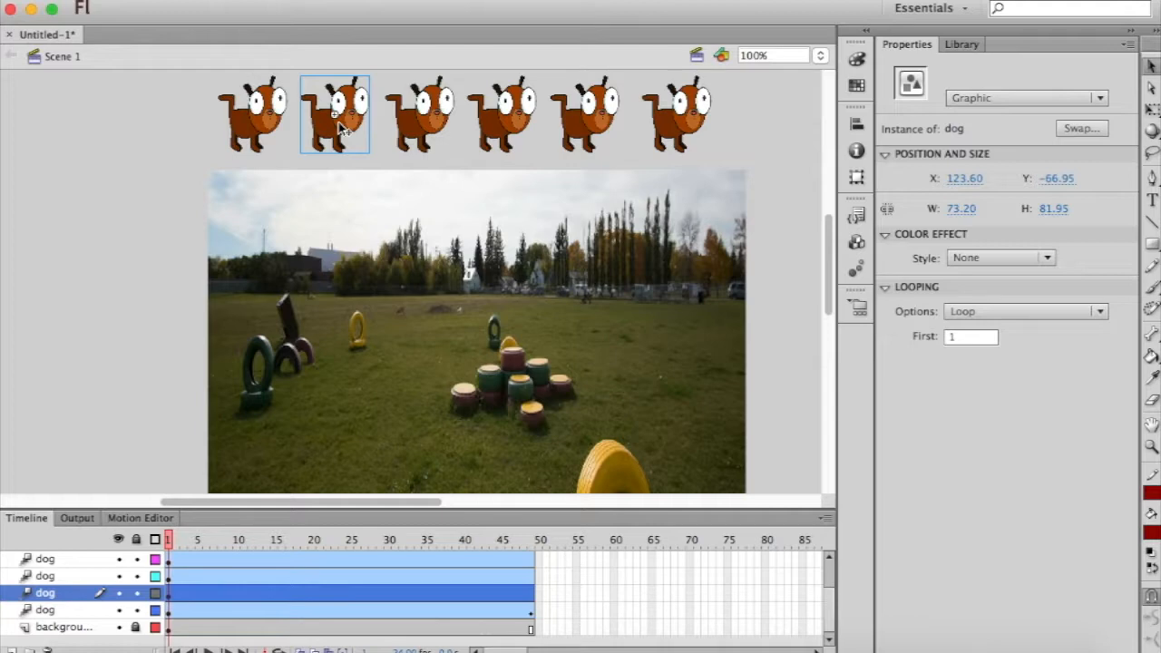
{"action": "mouse_move", "coordinate": [172, 542]}
{"action": "left_mouse_down"}
{"action": "mouse_move", "coordinate": [523, 566]}
{"action": "mouse_move", "coordinate": [169, 557]}
{"action": "left_mouse_up"}
{"action": "left_click", "coordinate": [335, 116]}
{"action": "left_click", "coordinate": [170, 540]}
{"action": "left_click_drag", "start_coordinate": [170, 540], "coordinate": [535, 540]}
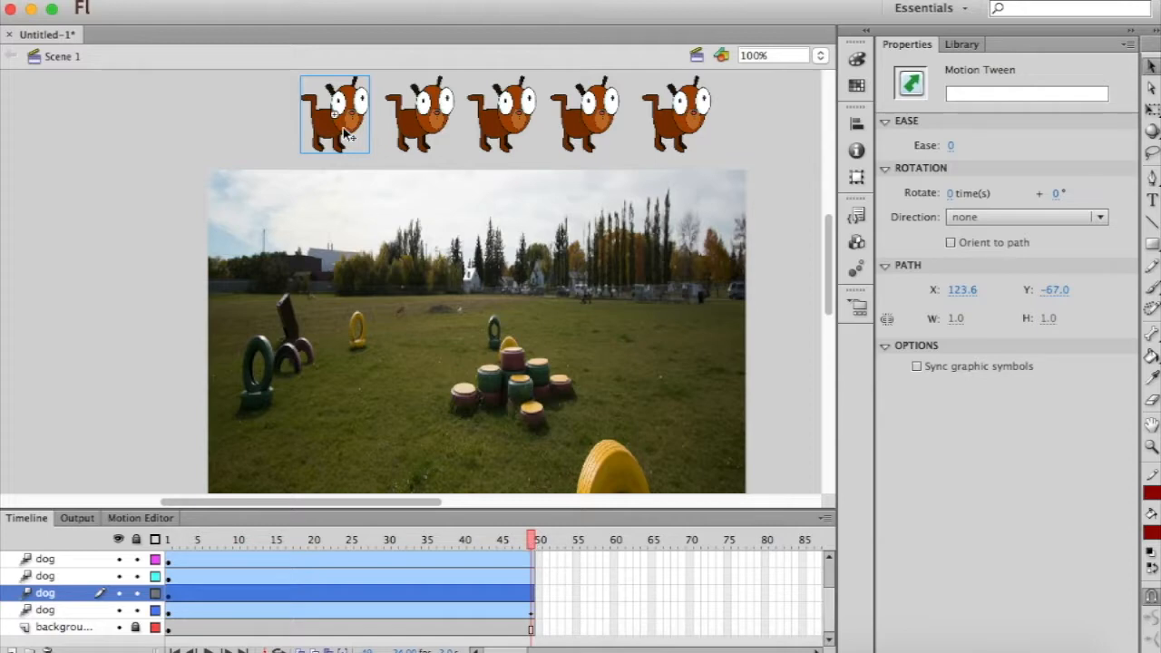
{"action": "left_click_drag", "start_coordinate": [344, 134], "coordinate": [352, 463]}
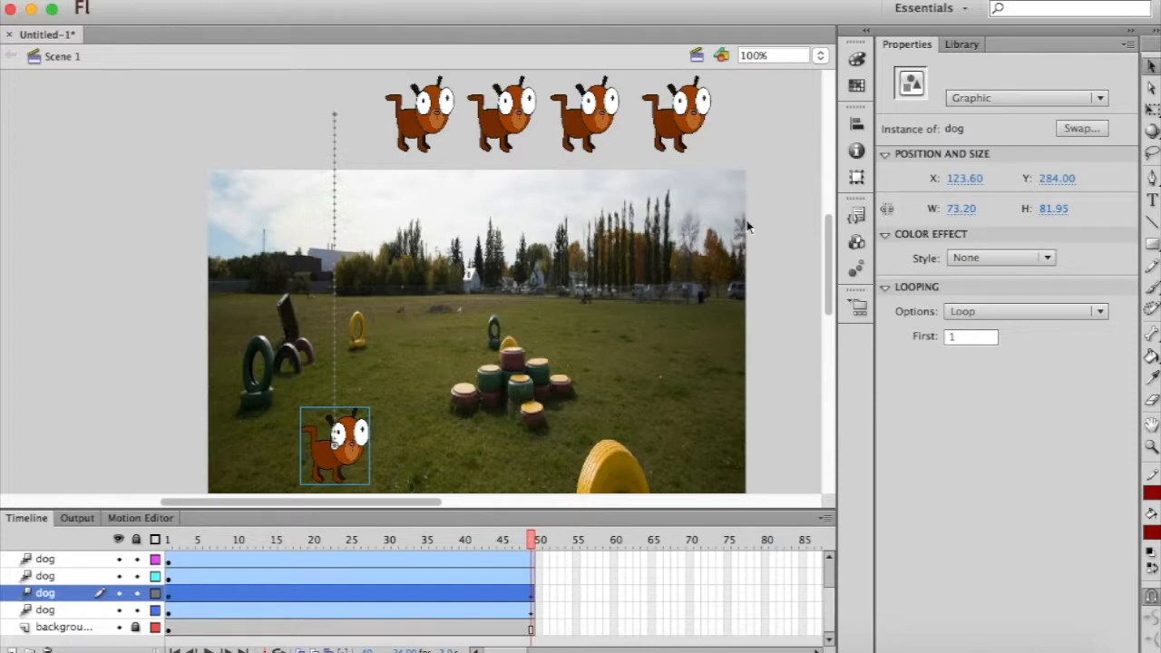
Step: Enlarge the second dog at frame 49 to about 219 by 236 px with Free Transform, and play the animation from frame 1
{"action": "left_click", "coordinate": [1152, 110]}
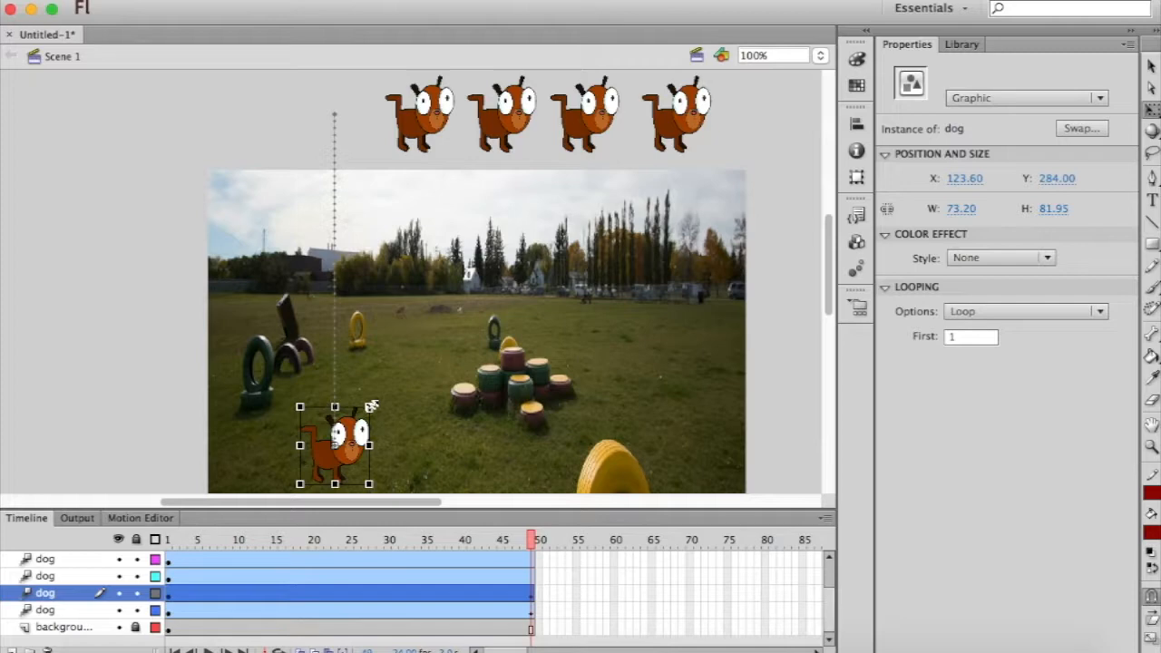
{"action": "left_click_drag", "start_coordinate": [371, 406], "coordinate": [440, 334]}
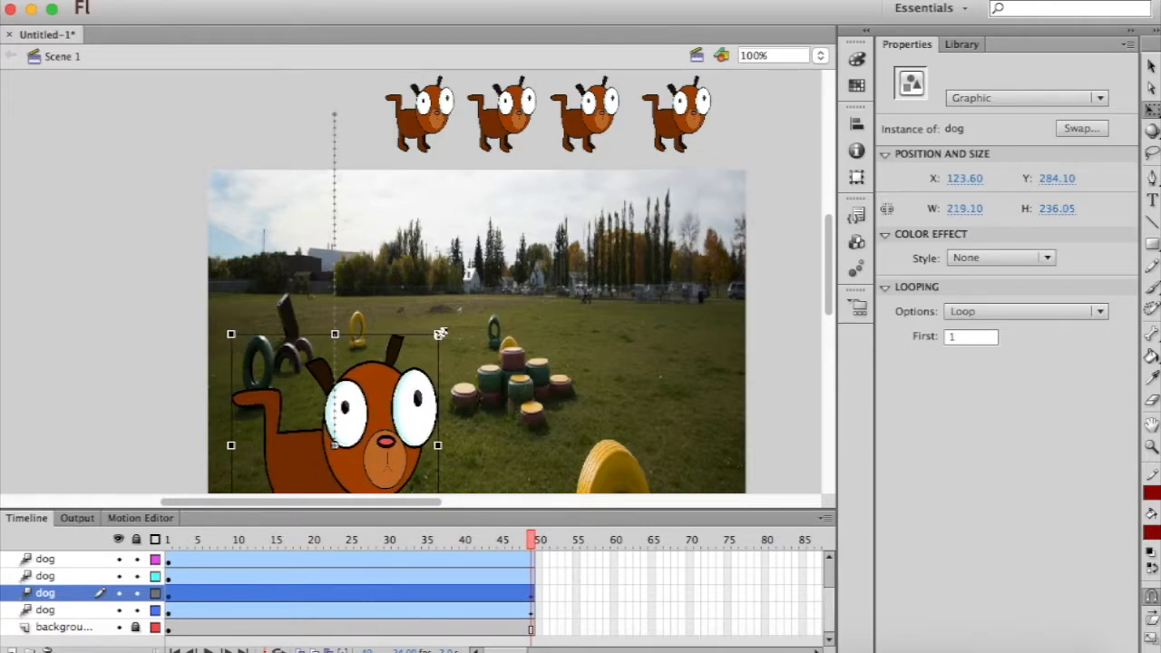
{"action": "scroll", "coordinate": [440, 334], "scroll_direction": "down", "scroll_amount": 5}
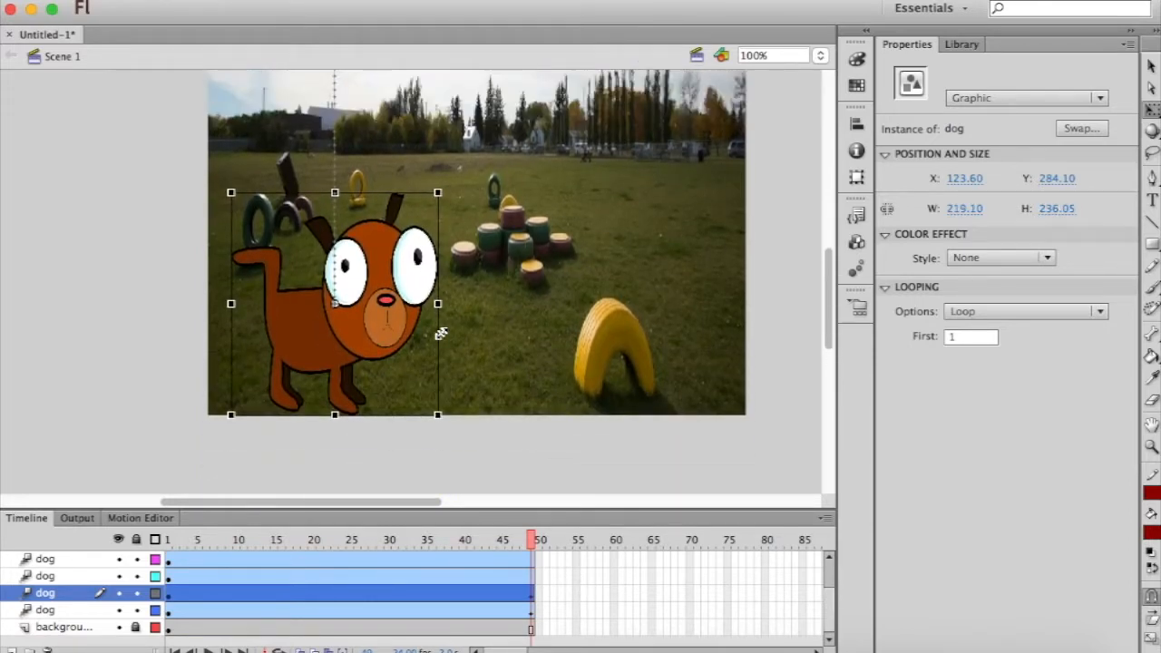
{"action": "scroll", "coordinate": [440, 334], "scroll_direction": "up", "scroll_amount": 3}
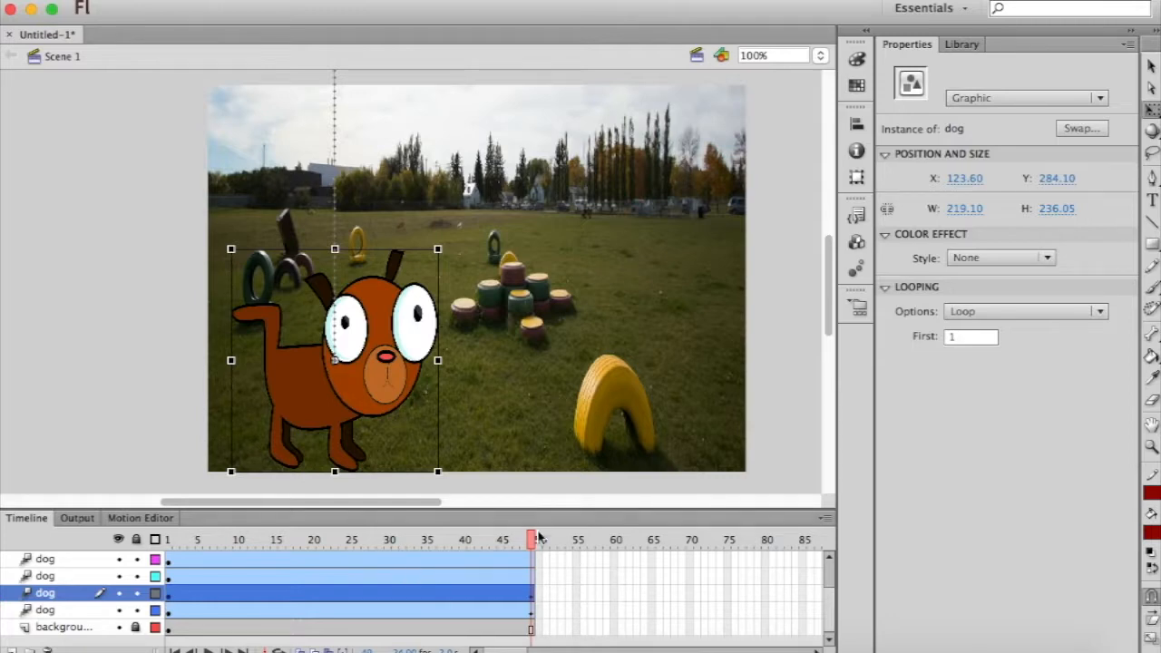
{"action": "left_click_drag", "start_coordinate": [534, 540], "coordinate": [169, 561]}
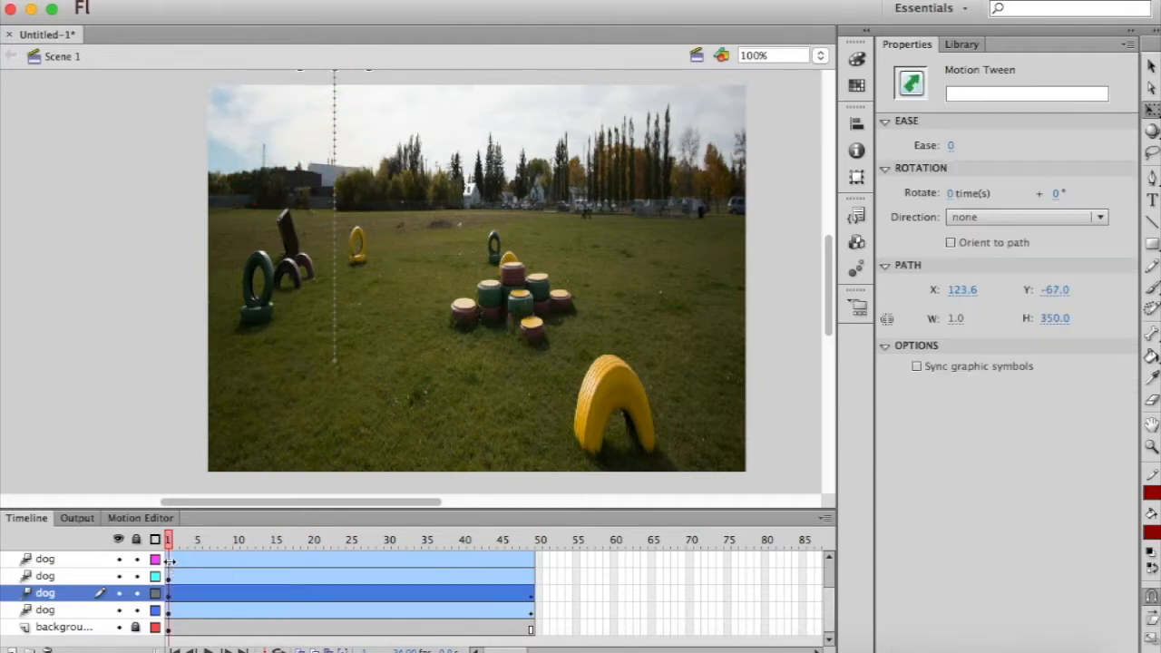
{"action": "key", "text": "Return"}
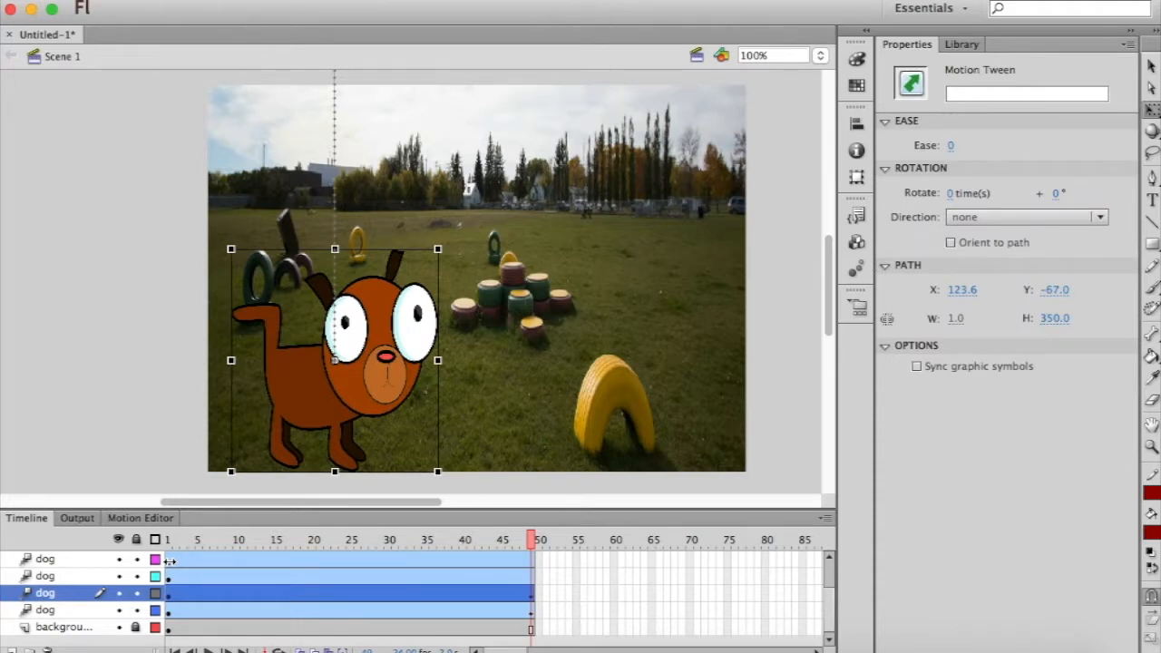
Step: At frame 49, move the third dog straight down to the bottom edge of the grass, to about Y 351
{"action": "left_click", "coordinate": [245, 283]}
{"action": "scroll", "coordinate": [246, 283], "scroll_direction": "up", "scroll_amount": 10}
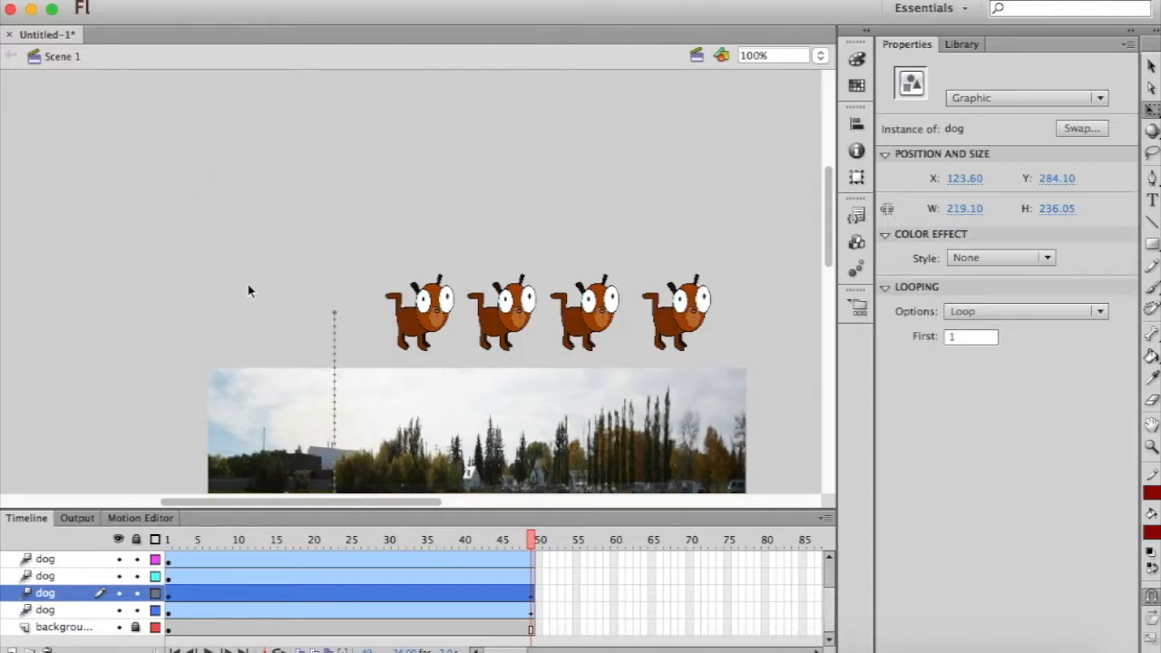
{"action": "left_click", "coordinate": [430, 322]}
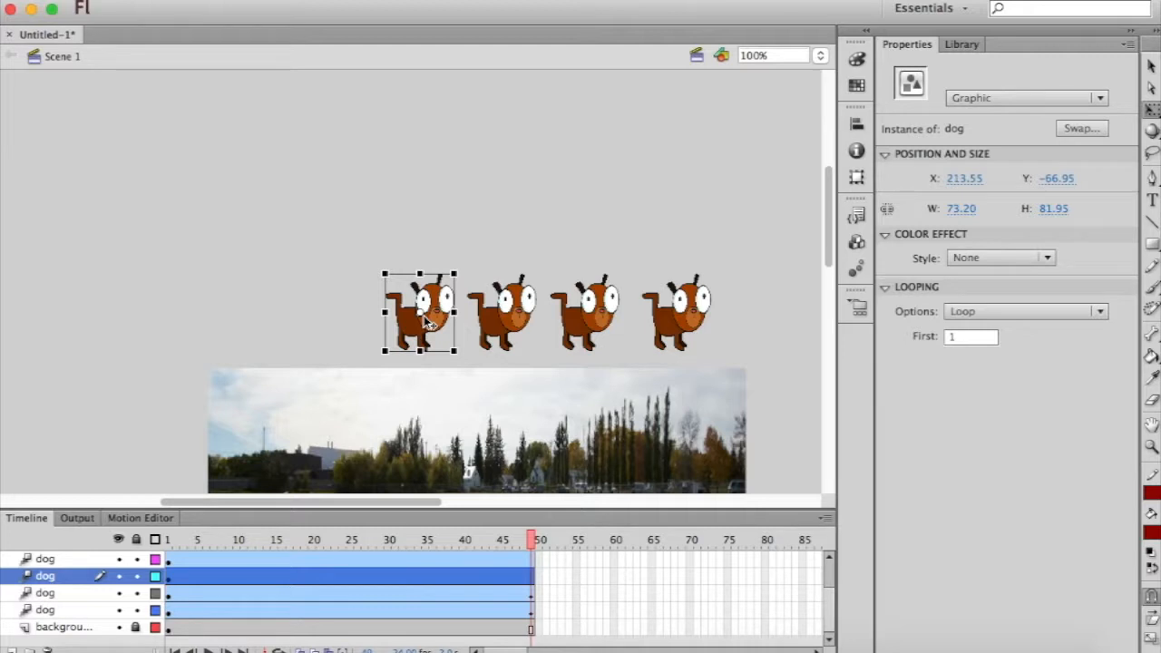
{"action": "scroll", "coordinate": [515, 460], "scroll_direction": "down", "scroll_amount": 5}
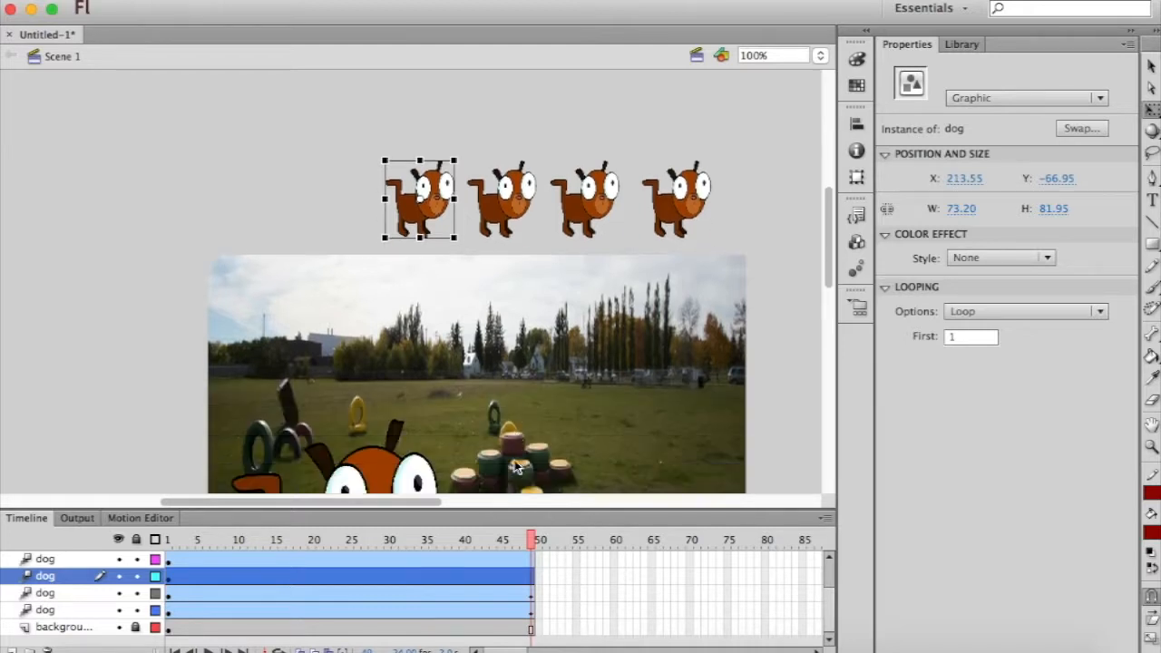
{"action": "scroll", "coordinate": [514, 466], "scroll_direction": "down", "scroll_amount": 6}
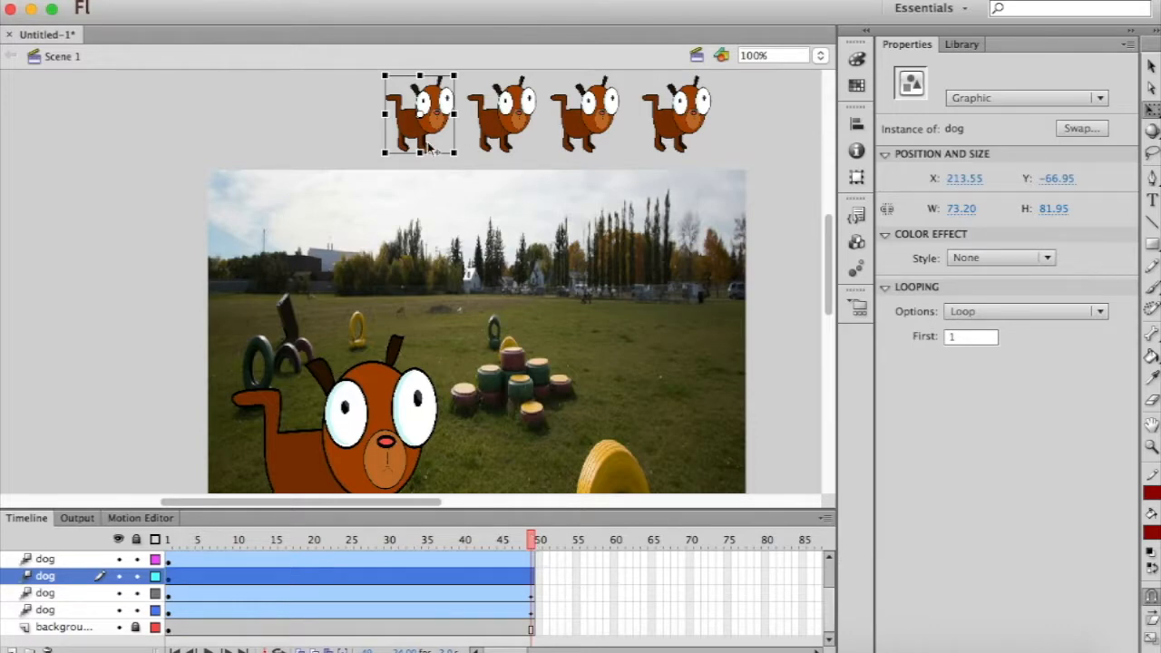
{"action": "left_click_drag", "start_coordinate": [419, 136], "coordinate": [426, 478]}
{"action": "scroll", "coordinate": [422, 470], "scroll_direction": "down", "scroll_amount": 5}
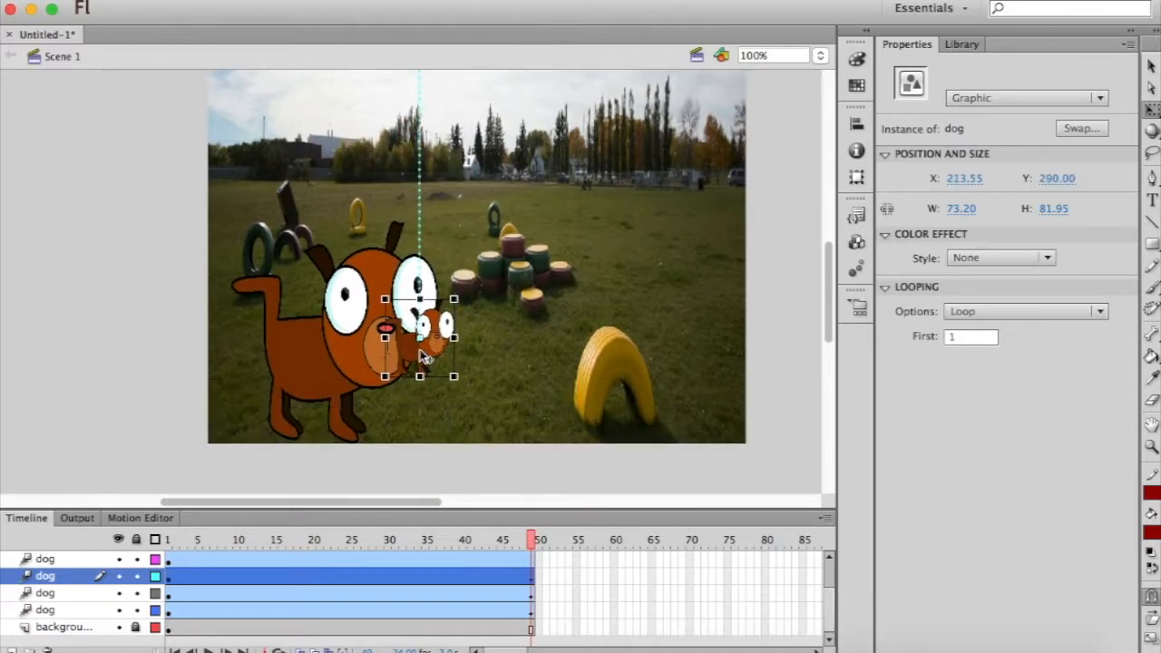
{"action": "left_click_drag", "start_coordinate": [424, 359], "coordinate": [423, 412]}
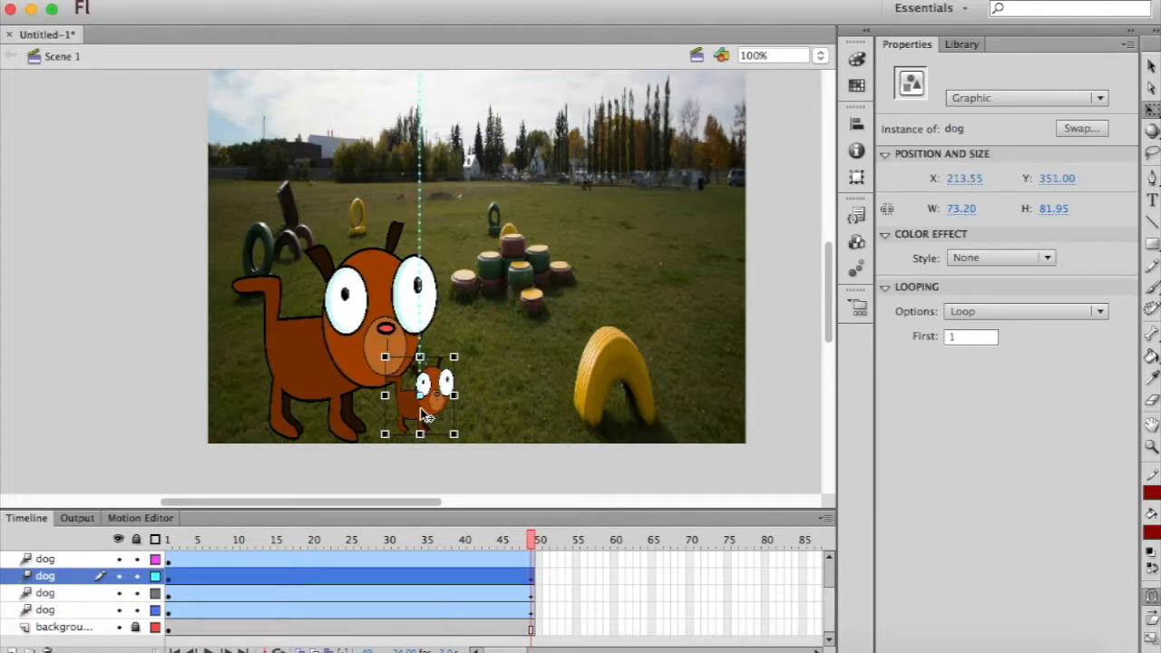
Step: Set the Ease of the third dog's motion tween to -100 (in) and play the animation from frame 1
{"action": "left_click", "coordinate": [420, 155]}
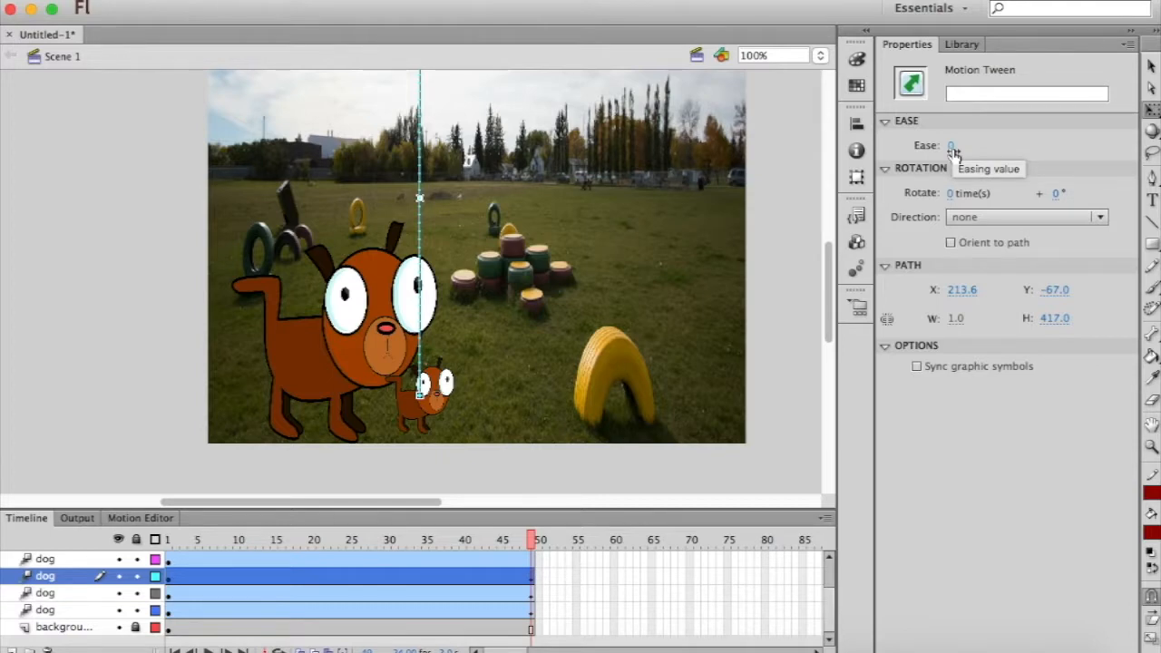
{"action": "left_click_drag", "start_coordinate": [953, 151], "coordinate": [844, 156]}
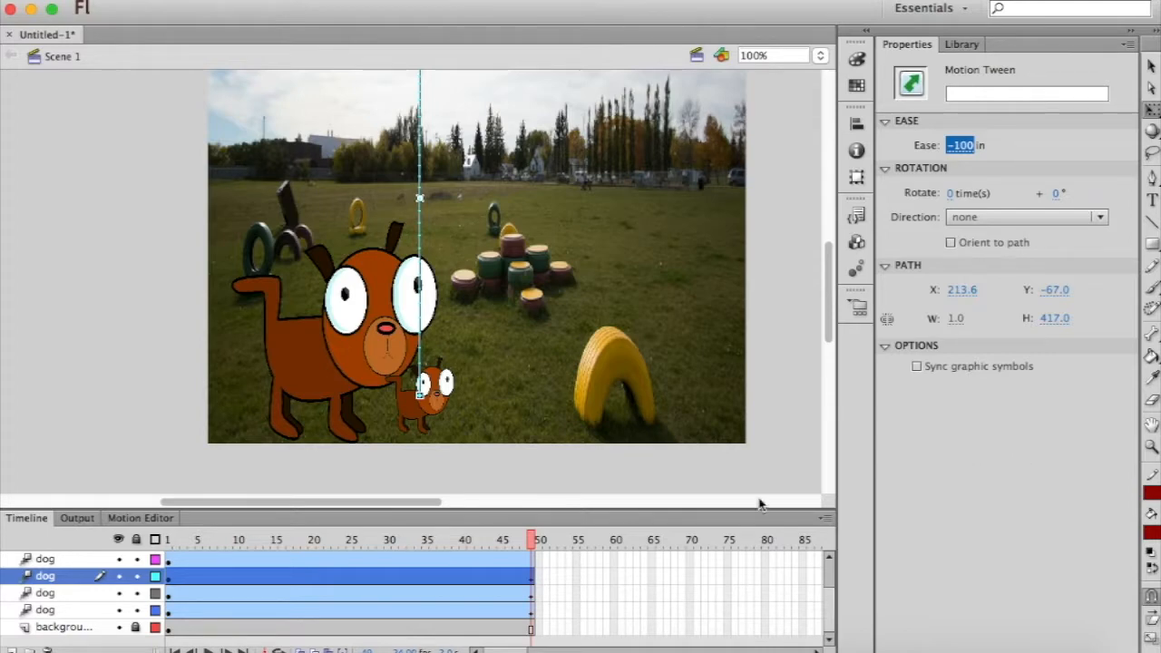
{"action": "left_click_drag", "start_coordinate": [535, 544], "coordinate": [166, 549]}
{"action": "key", "text": "Return"}
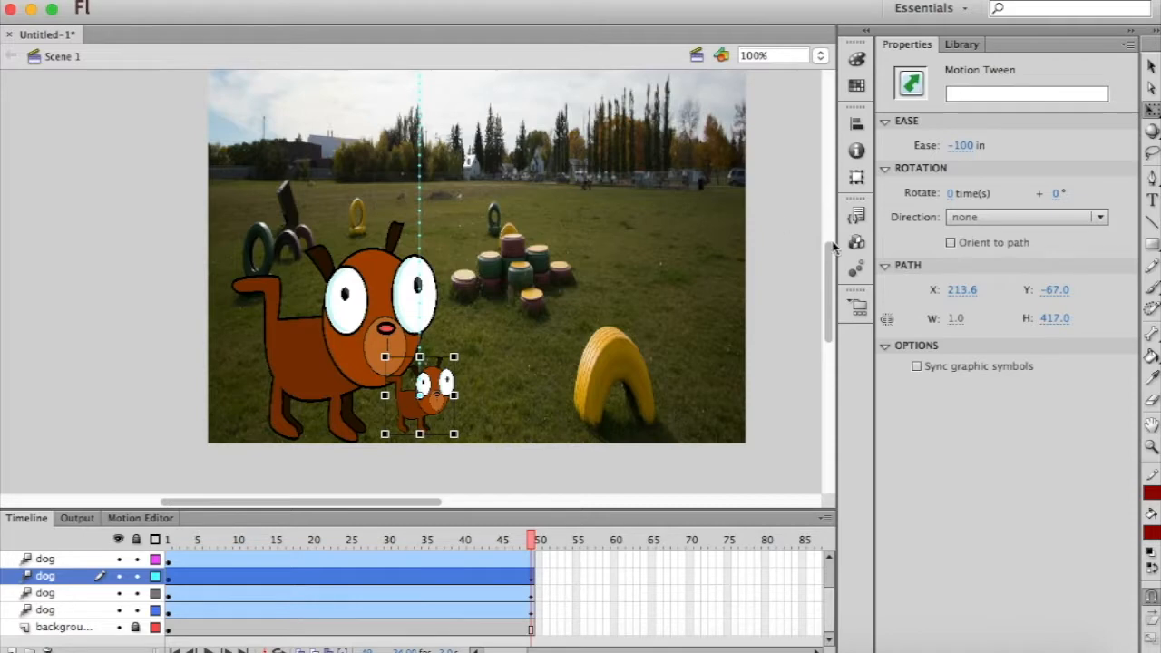
Step: At frame 49, move the fourth dog down onto the grass beside the third dog, to about X 301, Y 351
{"action": "scroll", "coordinate": [787, 241], "scroll_direction": "up", "scroll_amount": 5}
{"action": "left_click", "coordinate": [501, 220]}
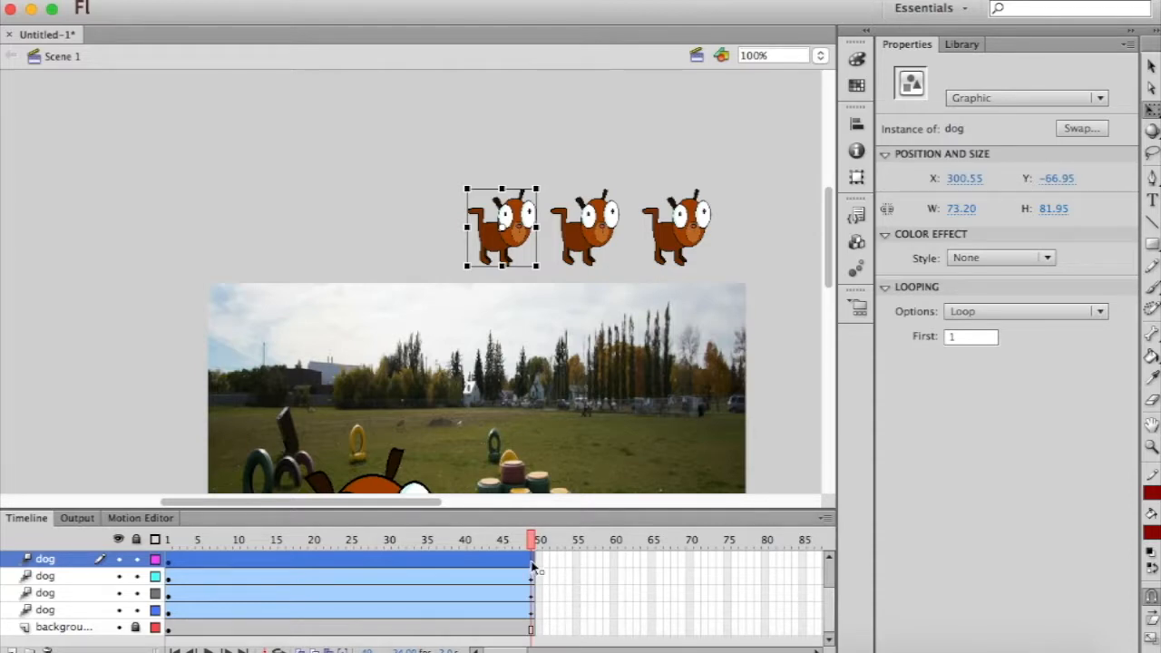
{"action": "scroll", "coordinate": [557, 332], "scroll_direction": "down", "scroll_amount": 5}
{"action": "left_click", "coordinate": [557, 333]}
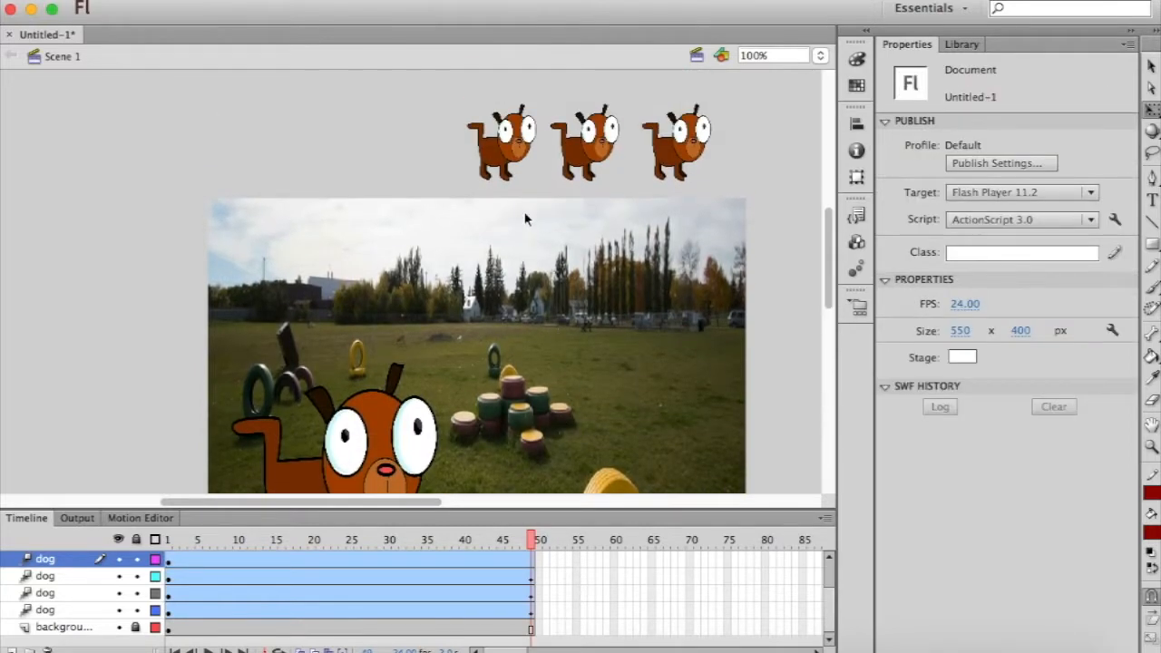
{"action": "left_click", "coordinate": [510, 159]}
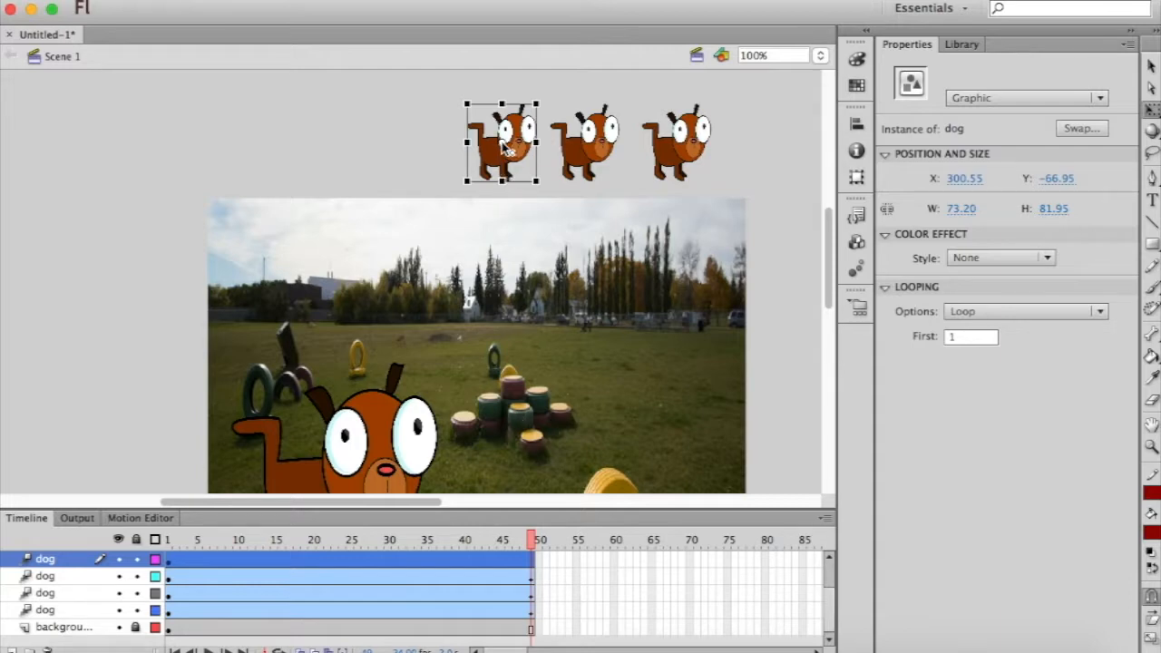
{"action": "left_click_drag", "start_coordinate": [516, 164], "coordinate": [526, 410]}
{"action": "scroll", "coordinate": [525, 410], "scroll_direction": "down", "scroll_amount": 5}
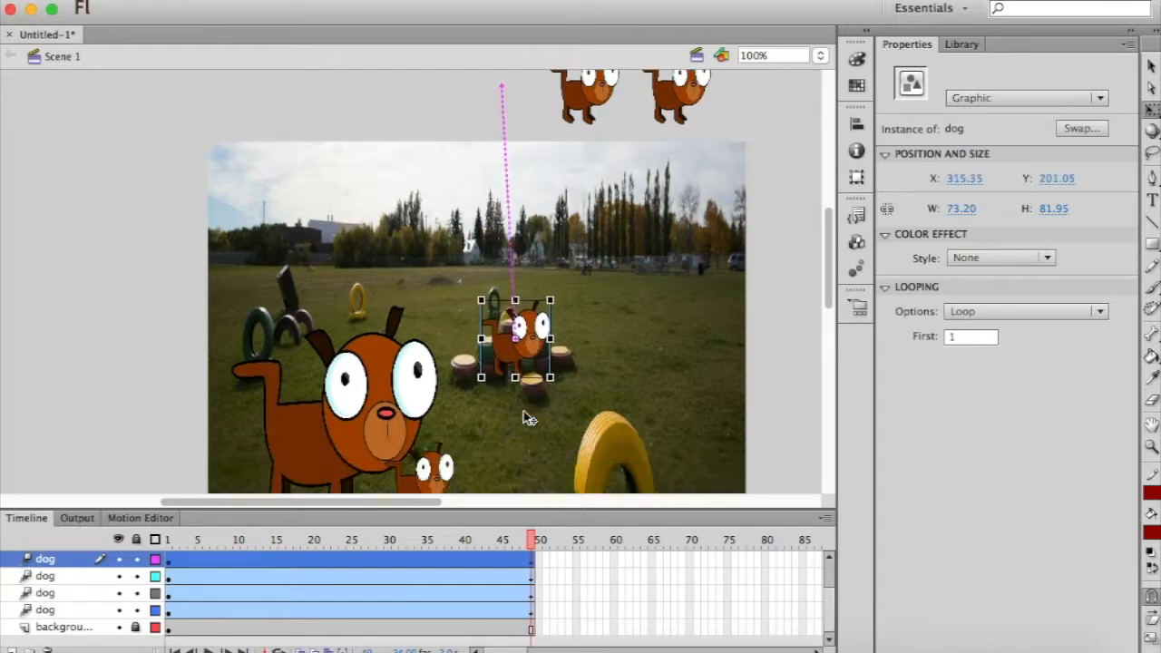
{"action": "left_click_drag", "start_coordinate": [521, 193], "coordinate": [508, 334]}
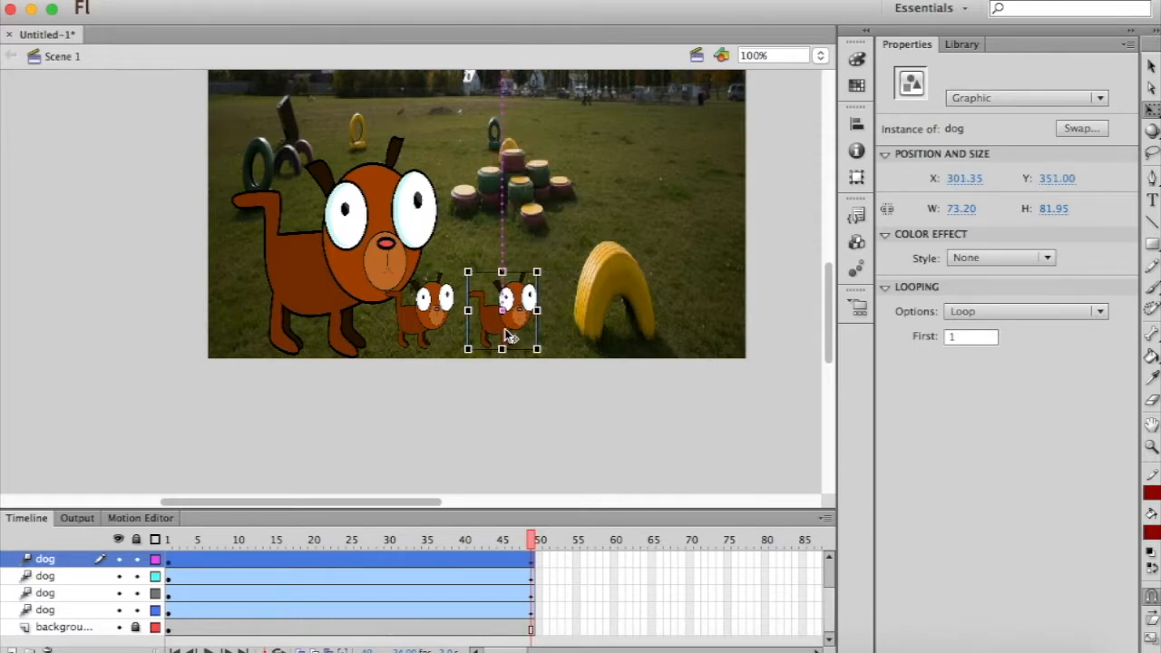
Step: Set the Ease of the fourth dog's motion tween to 100 (out) and play the animation from frame 1 with the whole stage in view
{"action": "left_click", "coordinate": [504, 134]}
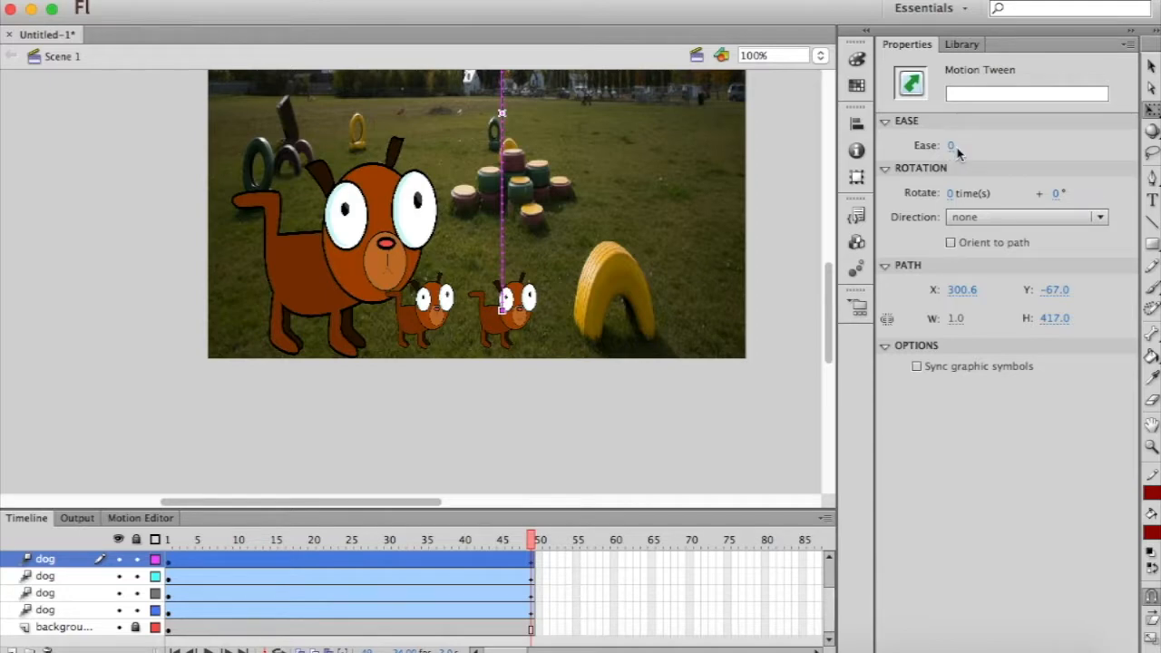
{"action": "left_click_drag", "start_coordinate": [952, 146], "coordinate": [1101, 146]}
{"action": "left_click_drag", "start_coordinate": [533, 541], "coordinate": [168, 542]}
{"action": "left_click", "coordinate": [170, 553]}
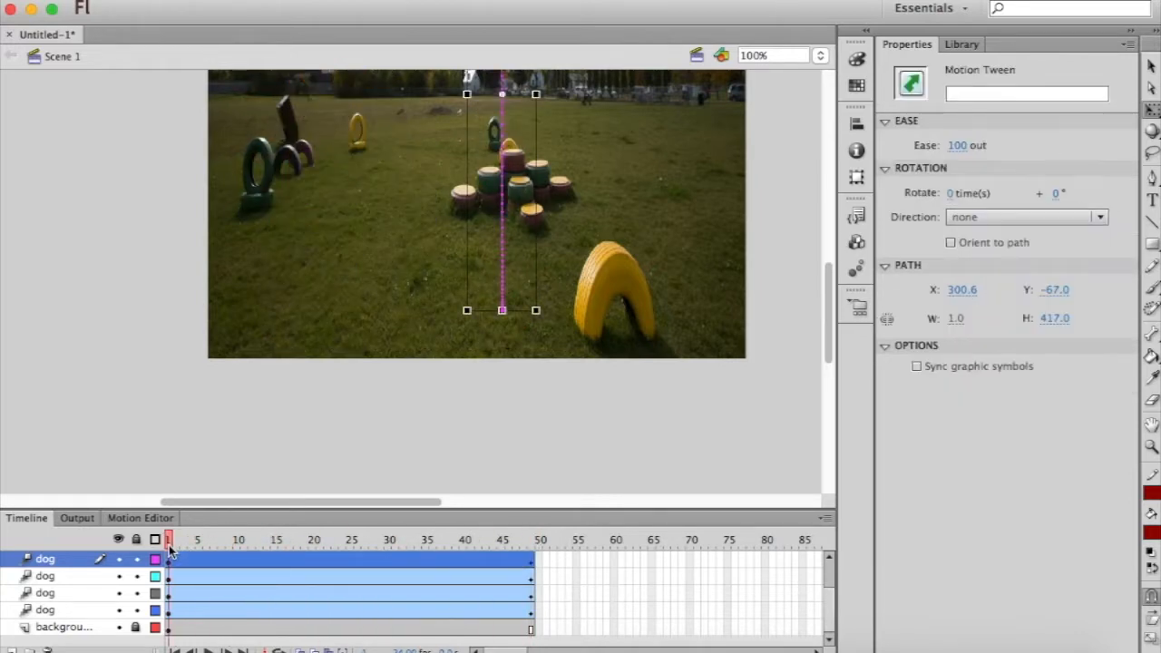
{"action": "key", "text": "Return"}
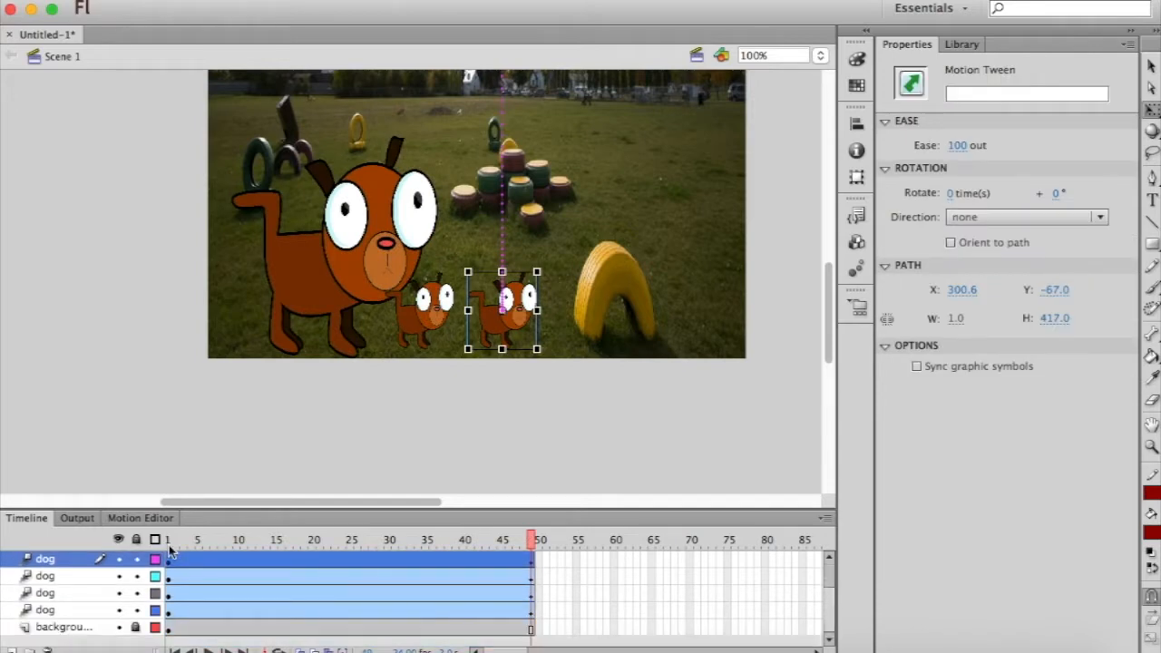
{"action": "scroll", "coordinate": [170, 553], "scroll_direction": "up", "scroll_amount": 3}
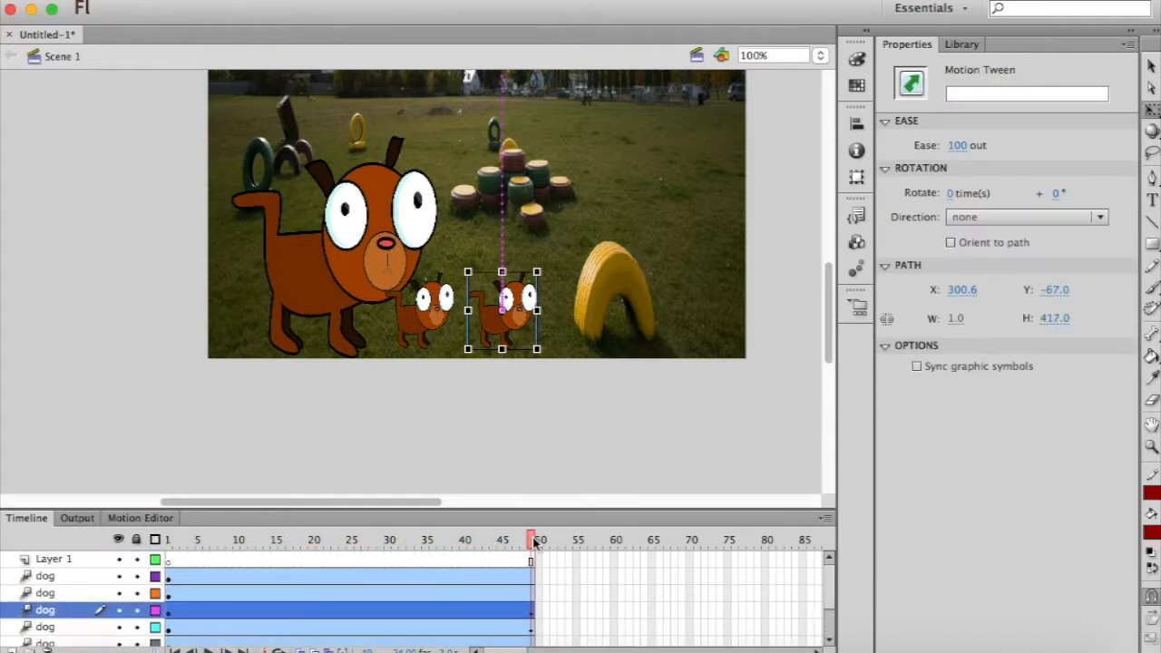
{"action": "left_click_drag", "start_coordinate": [534, 542], "coordinate": [168, 574]}
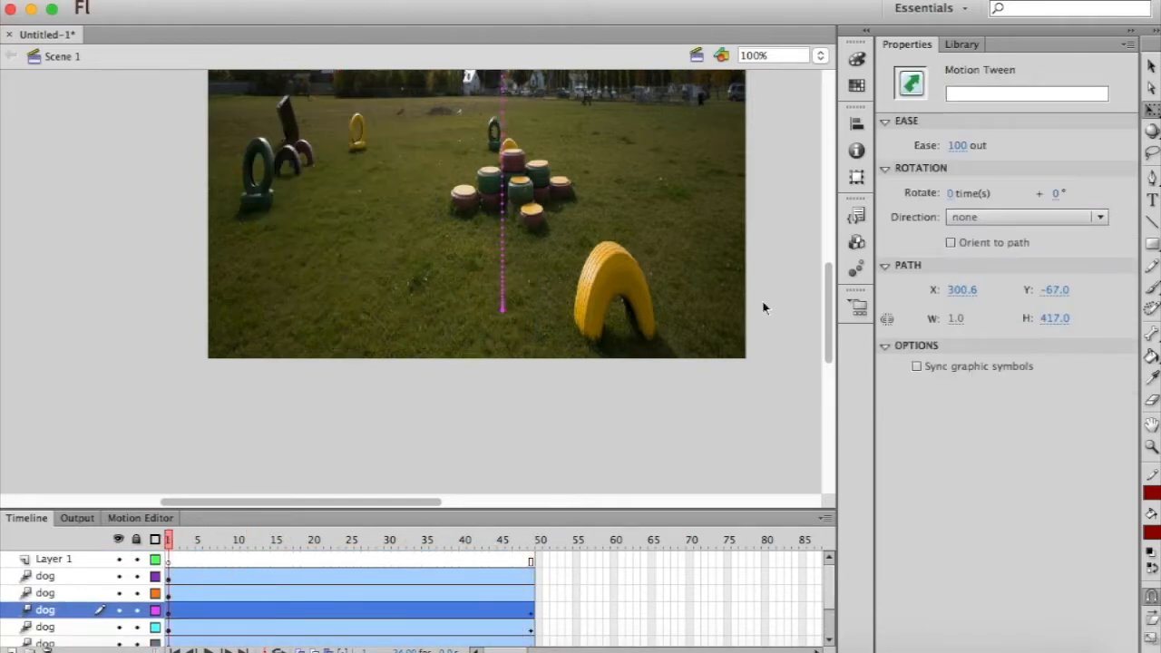
{"action": "scroll", "coordinate": [785, 263], "scroll_direction": "up", "scroll_amount": 3}
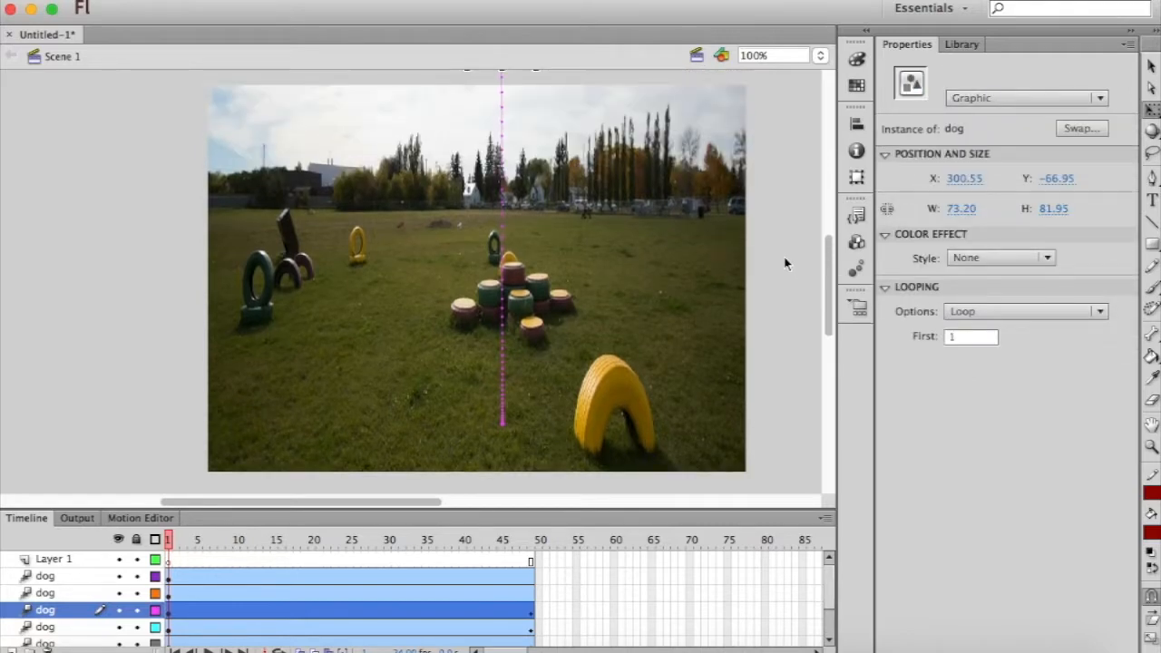
{"action": "key", "text": "Return"}
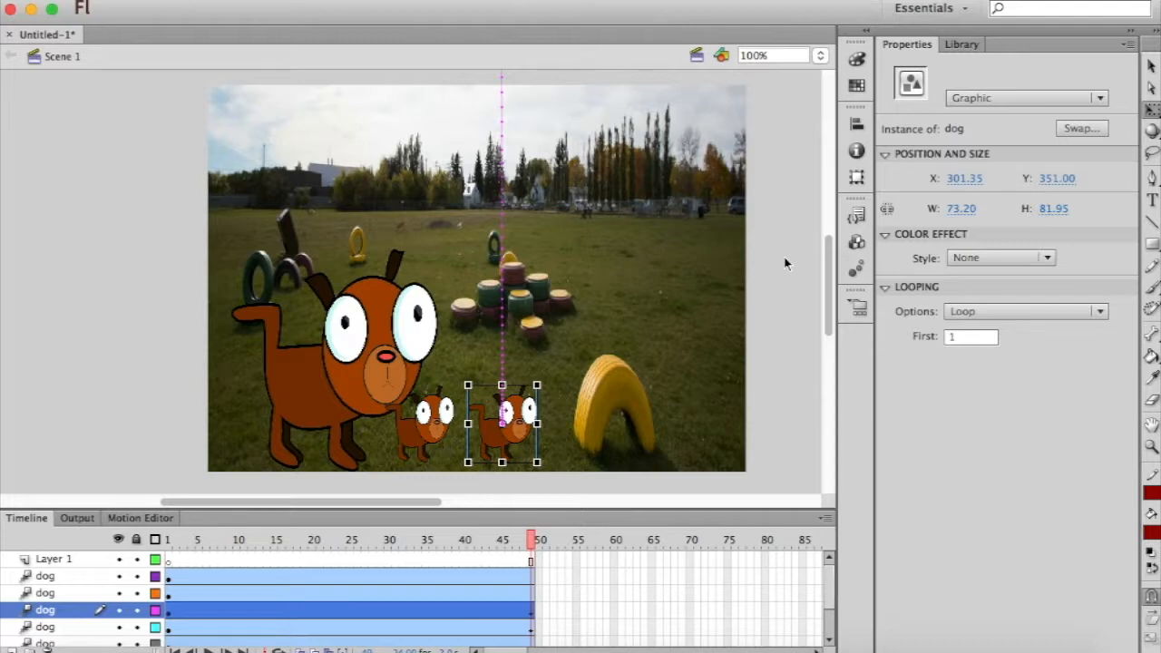
Step: At frame 49, move the fifth dog straight down in front of the yellow tire, to about Y 355
{"action": "scroll", "coordinate": [775, 159], "scroll_direction": "up", "scroll_amount": 5}
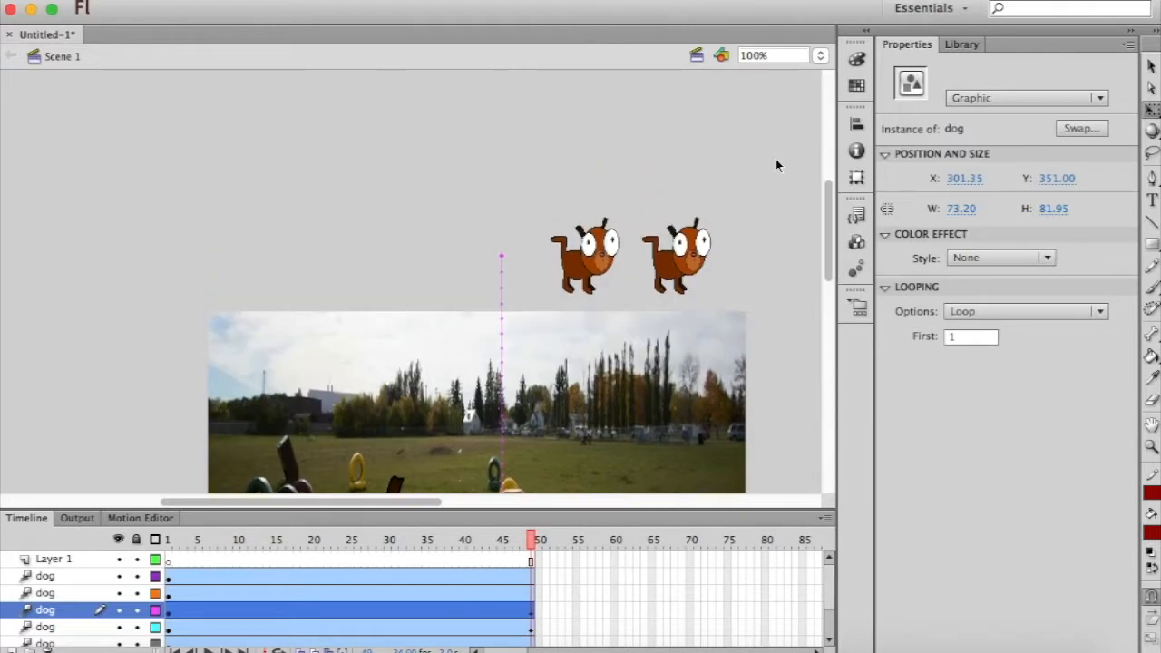
{"action": "left_click", "coordinate": [595, 260]}
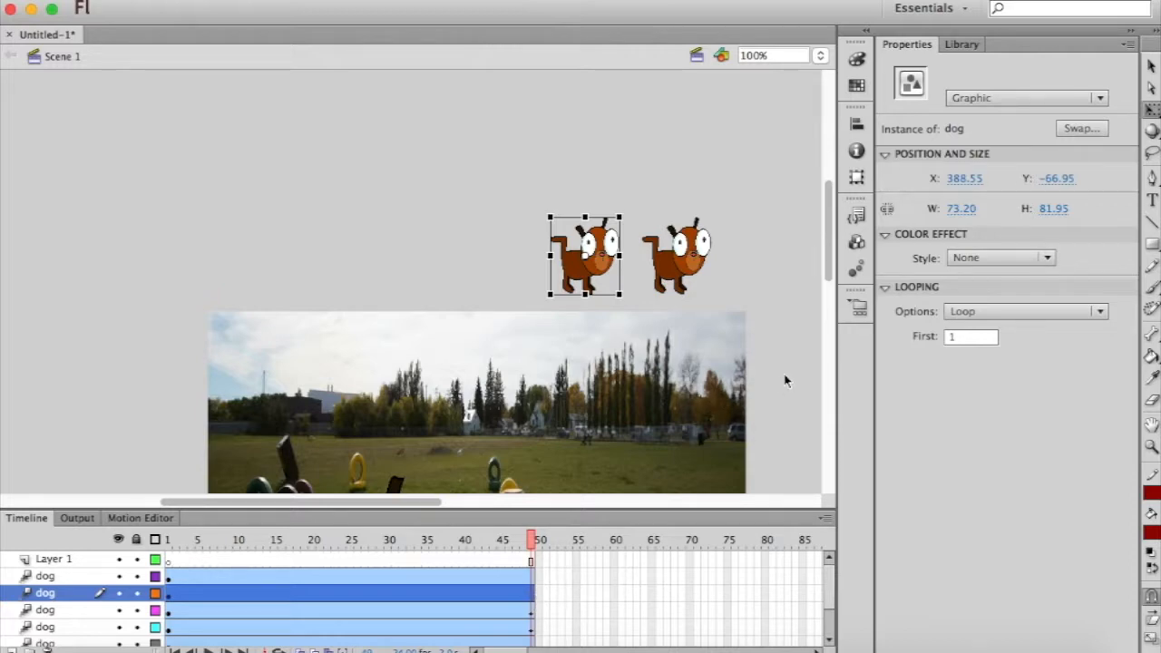
{"action": "scroll", "coordinate": [786, 381], "scroll_direction": "down", "scroll_amount": 5}
{"action": "left_click_drag", "start_coordinate": [585, 132], "coordinate": [586, 415]}
{"action": "scroll", "coordinate": [586, 416], "scroll_direction": "down", "scroll_amount": 5}
{"action": "left_click_drag", "start_coordinate": [594, 278], "coordinate": [601, 396]}
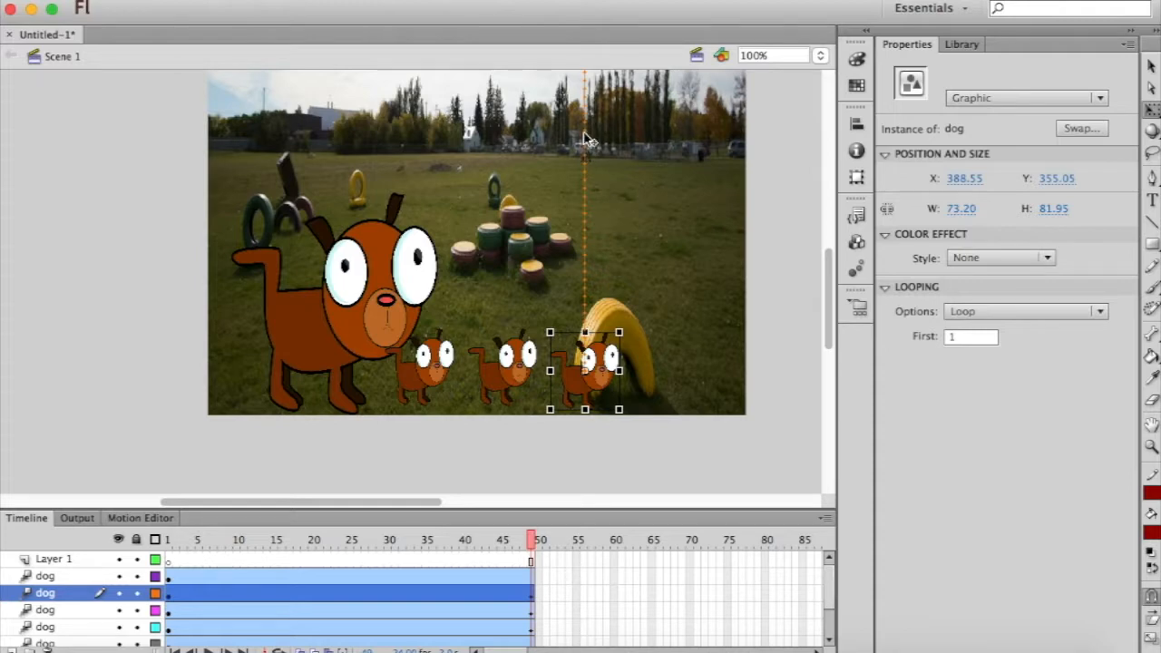
Step: Bend the fifth dog's straight motion path into an arc bulging toward the right side of the stage with the Selection tool
{"action": "scroll", "coordinate": [588, 137], "scroll_direction": "up", "scroll_amount": 2}
{"action": "scroll", "coordinate": [585, 138], "scroll_direction": "up", "scroll_amount": 2}
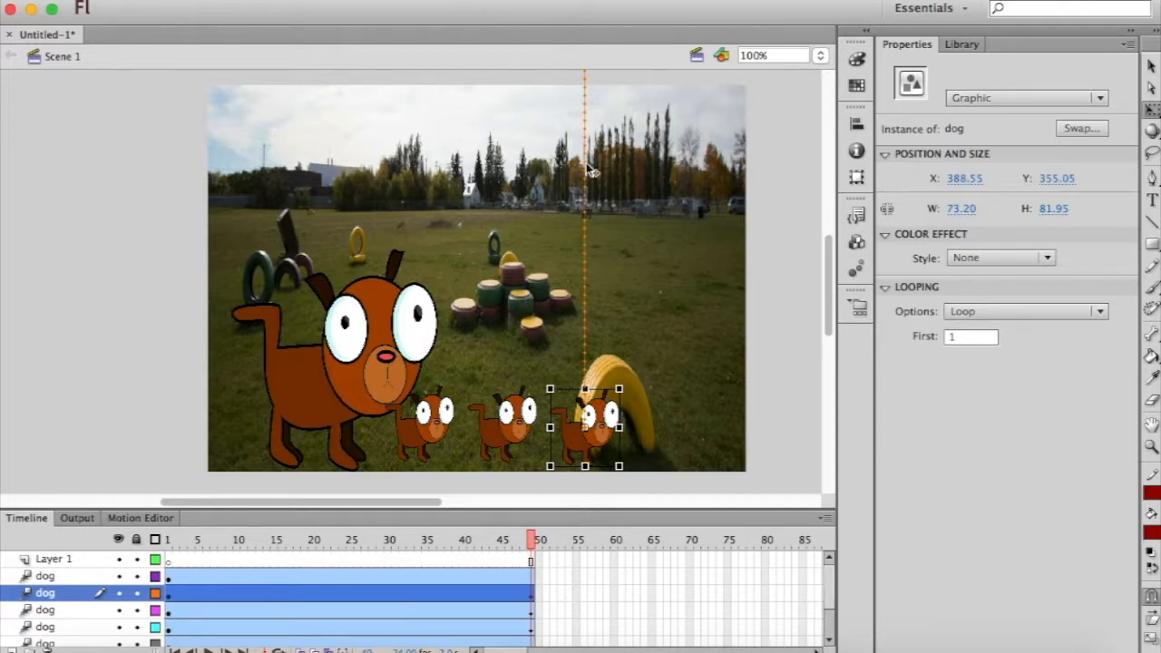
{"action": "scroll", "coordinate": [585, 143], "scroll_direction": "up", "scroll_amount": 3}
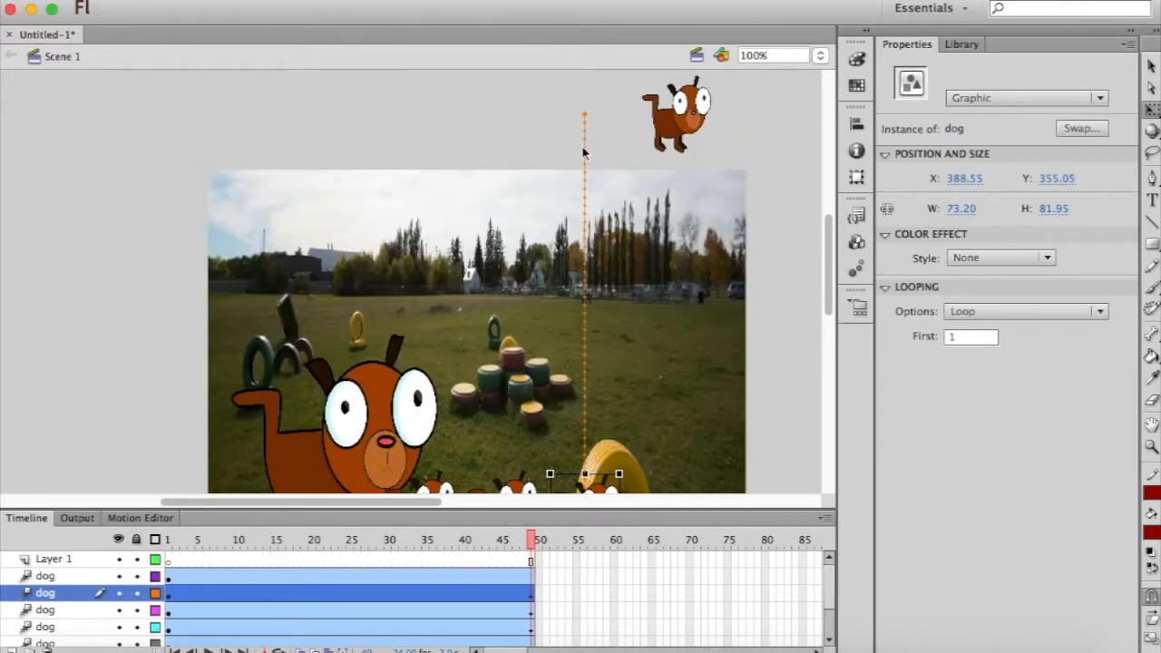
{"action": "left_click", "coordinate": [585, 284]}
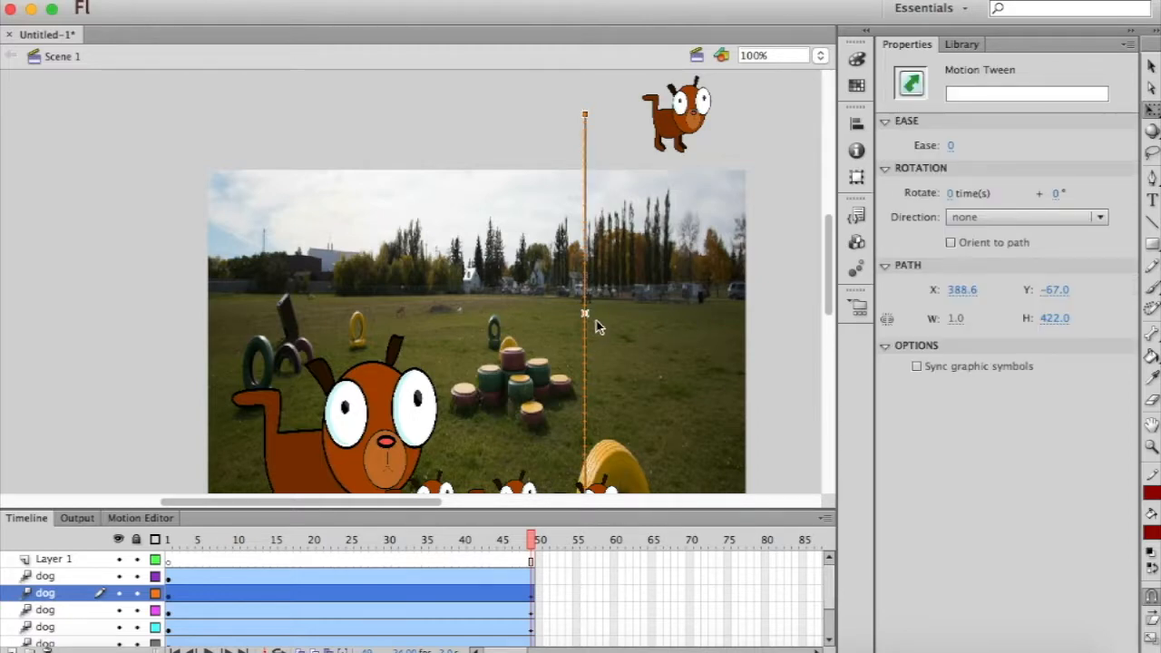
{"action": "left_click", "coordinate": [564, 299]}
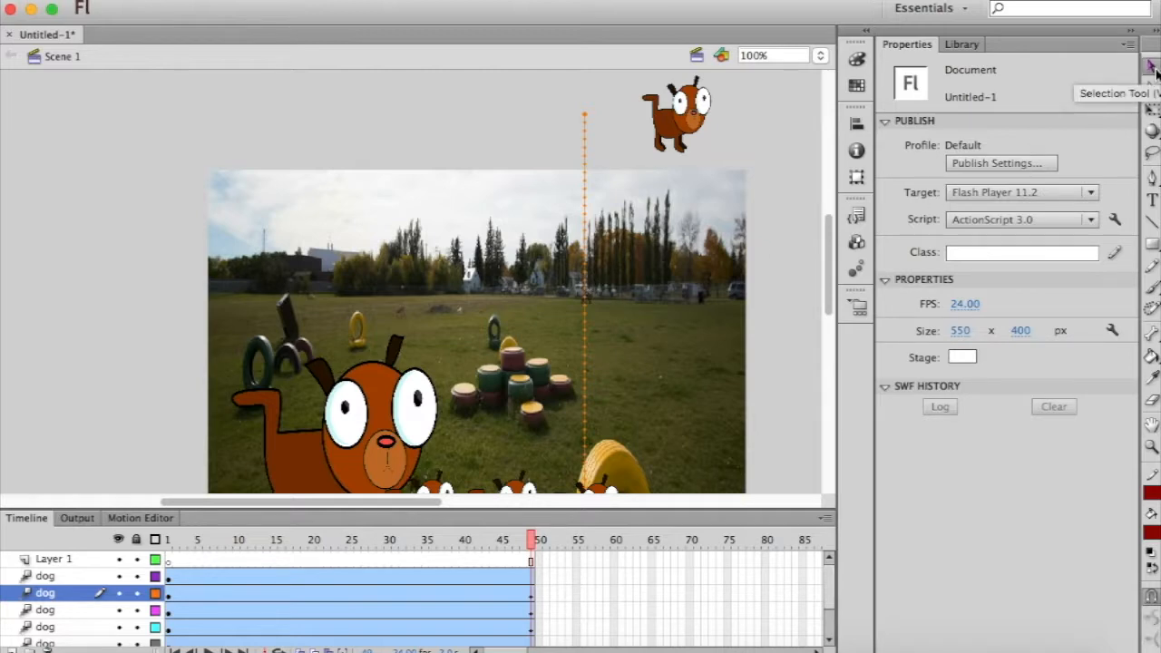
{"action": "left_click", "coordinate": [588, 287]}
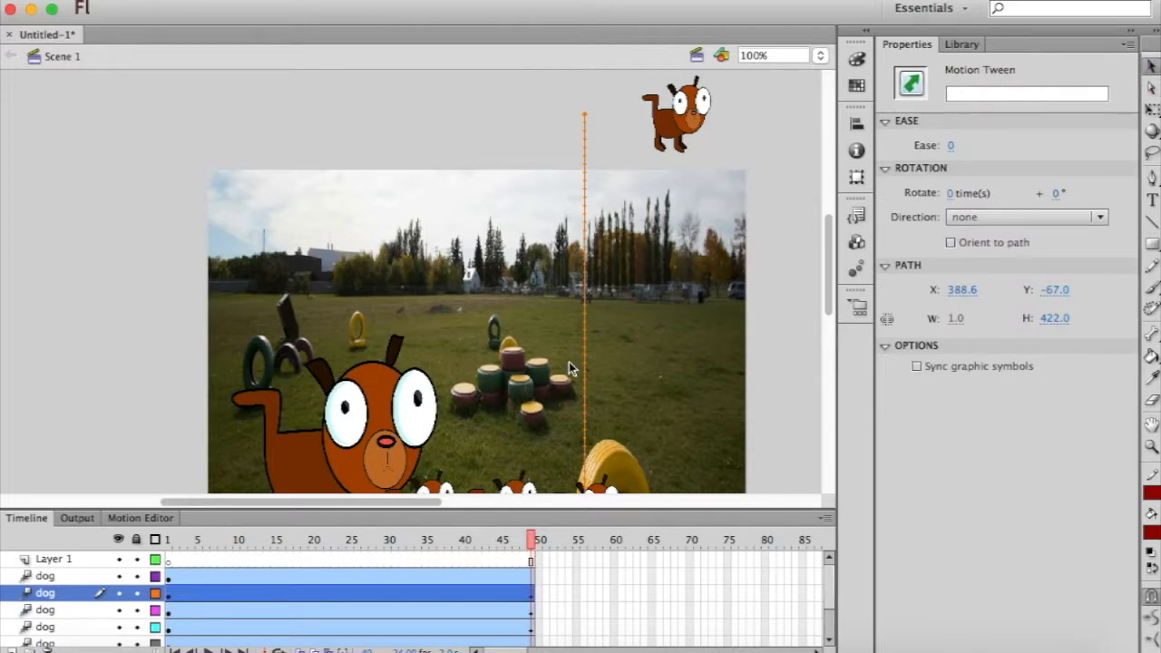
{"action": "left_click", "coordinate": [603, 305]}
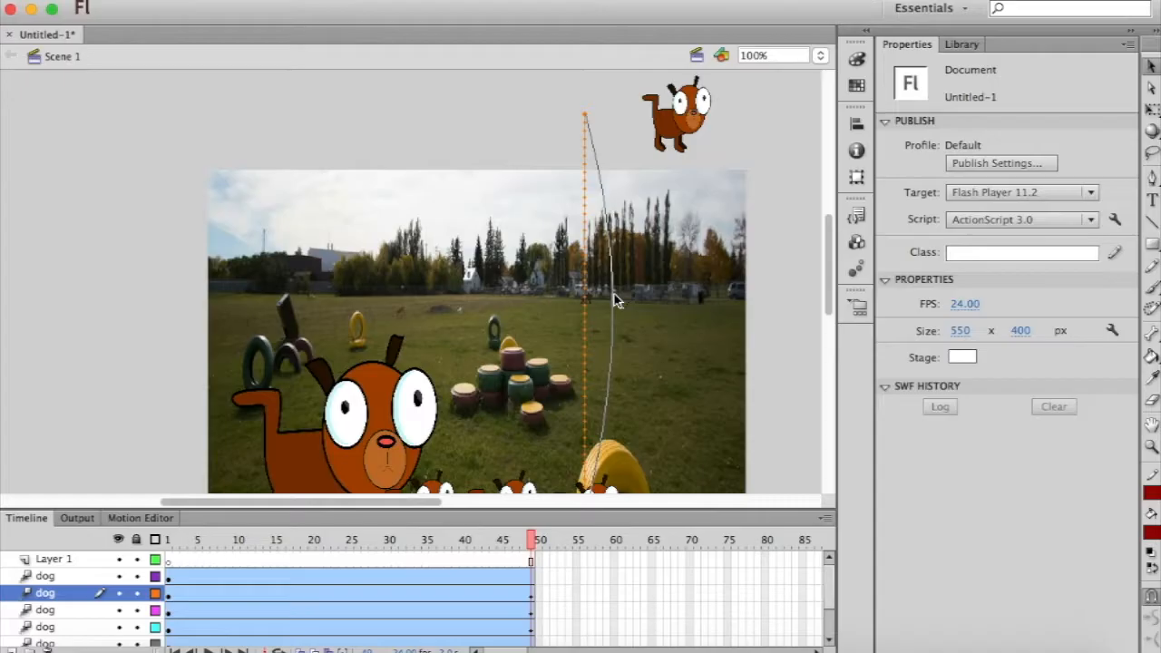
{"action": "left_click_drag", "start_coordinate": [614, 296], "coordinate": [742, 303]}
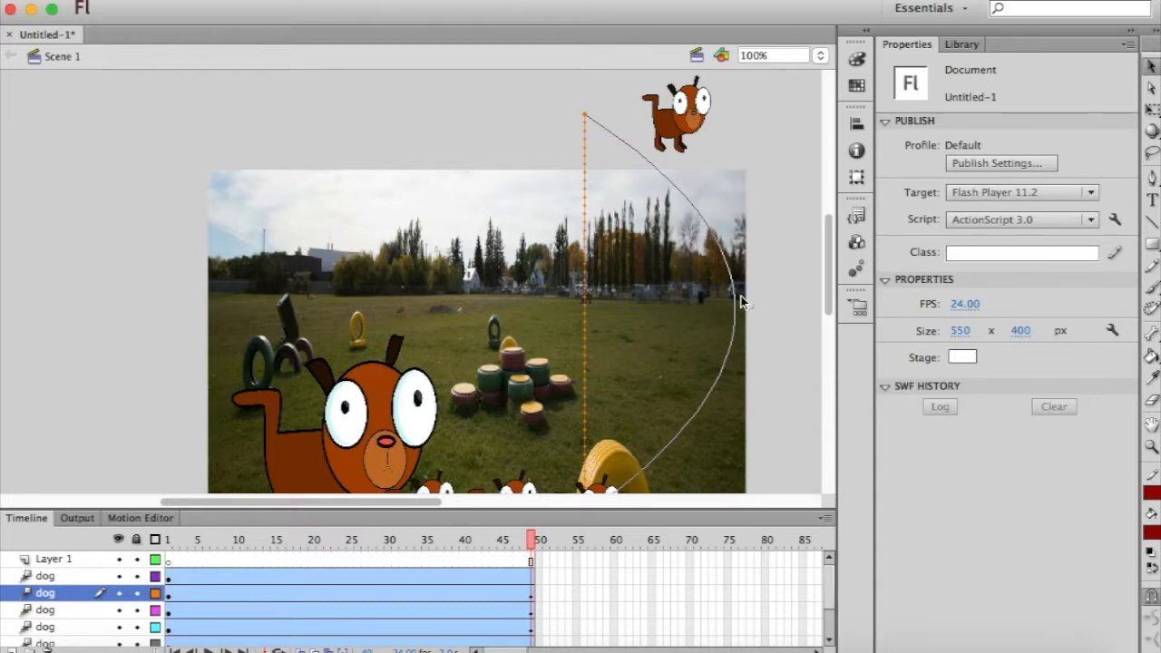
{"action": "mouse_move", "coordinate": [739, 303]}
{"action": "left_mouse_down"}
{"action": "mouse_move", "coordinate": [710, 307]}
{"action": "mouse_move", "coordinate": [745, 303]}
{"action": "left_mouse_up"}
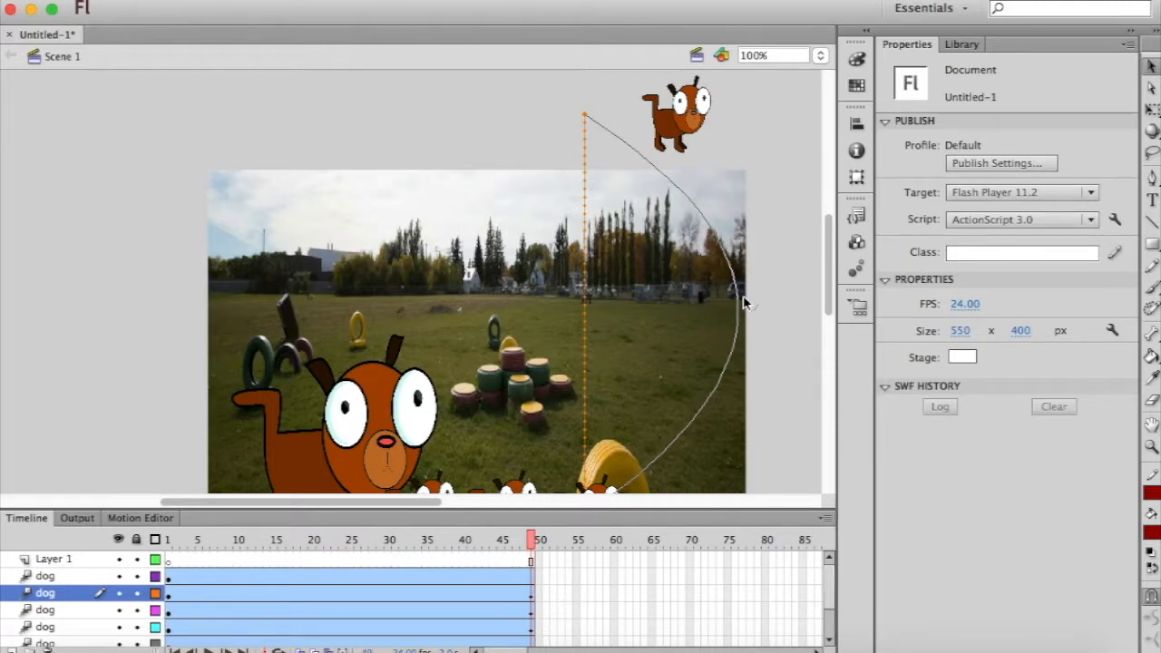
{"action": "left_click_drag", "start_coordinate": [741, 303], "coordinate": [678, 307]}
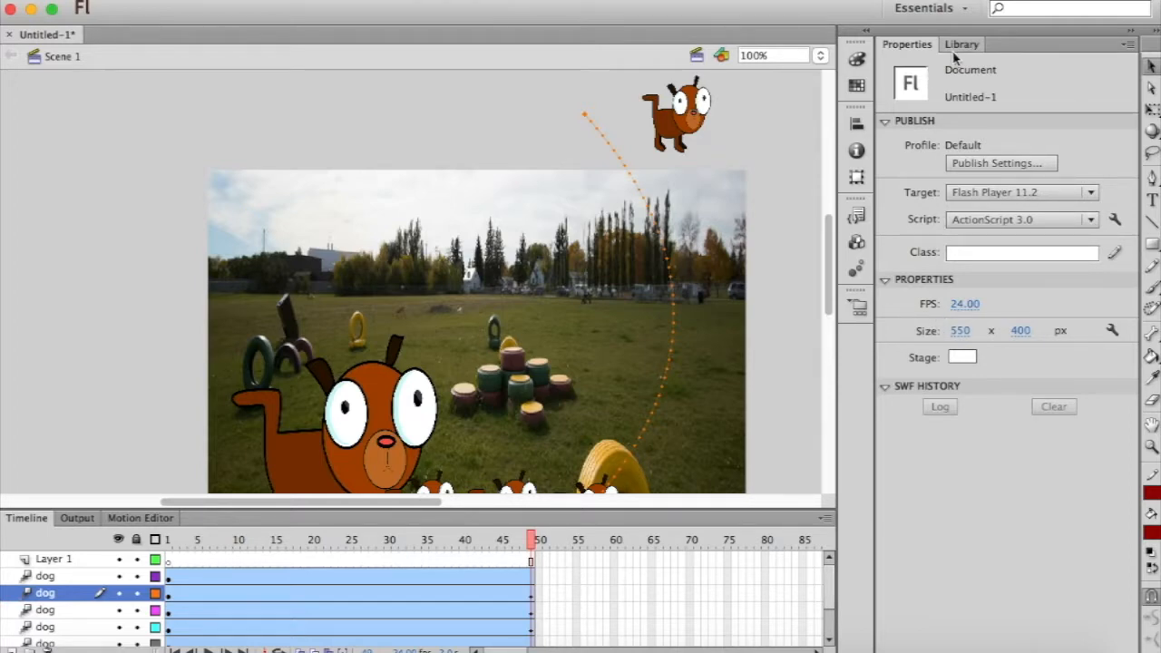
{"action": "left_click", "coordinate": [1113, 331]}
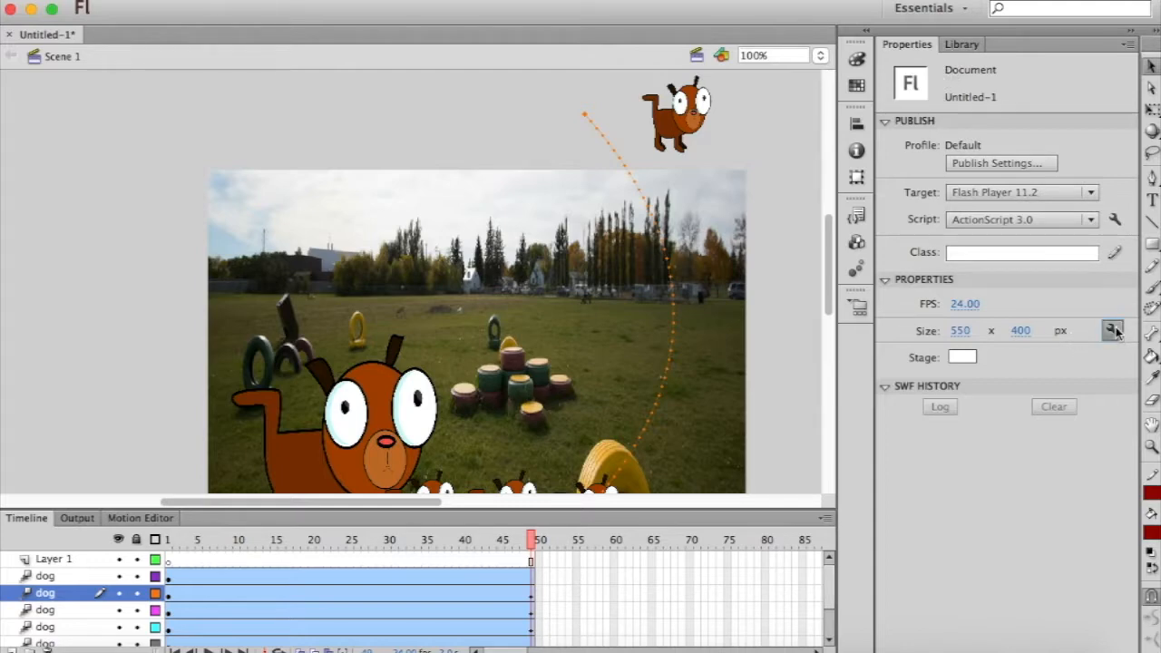
{"action": "left_click", "coordinate": [1113, 331]}
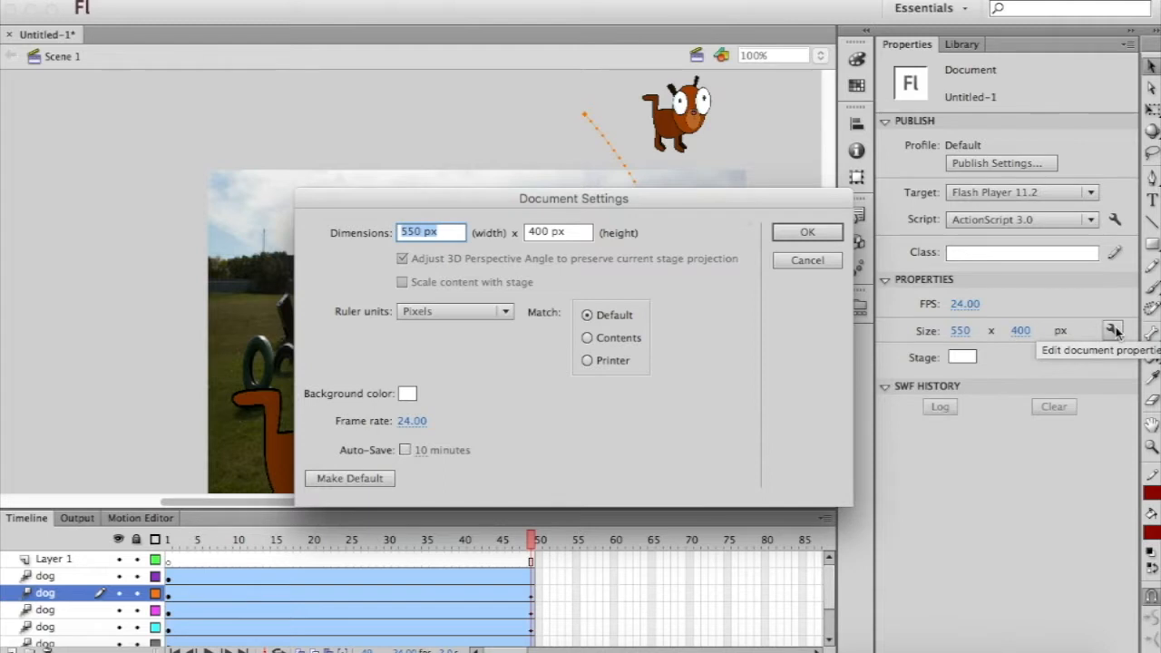
{"action": "left_click", "coordinate": [807, 261]}
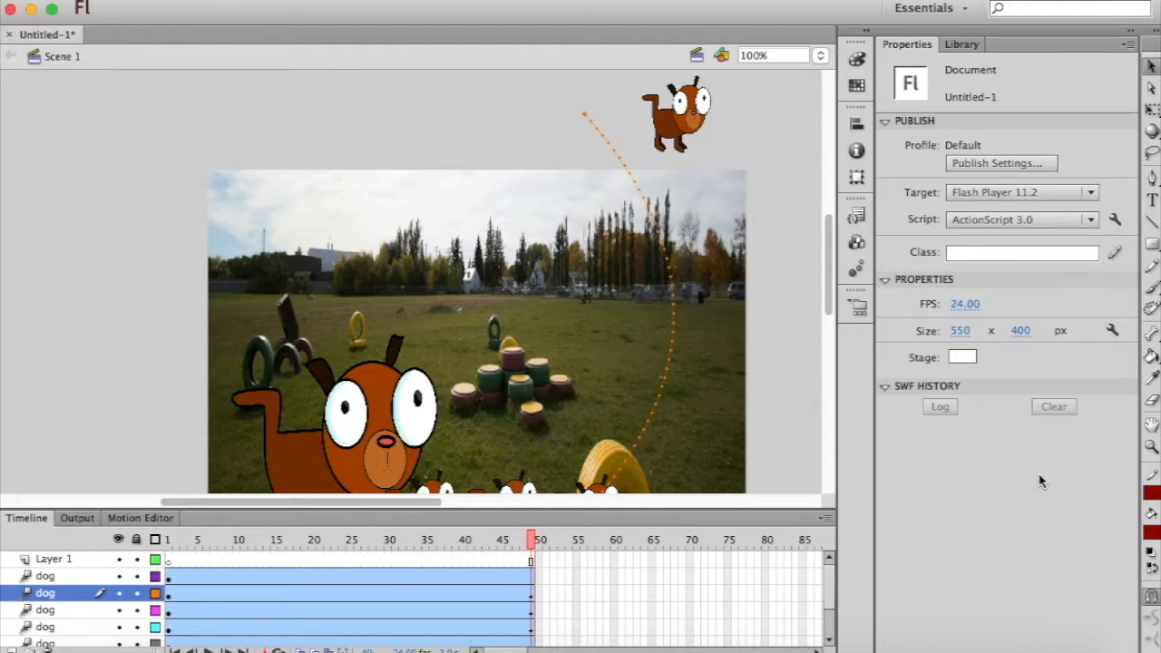
Step: Play the curved path from frame 1, and set the fifth dog's motion tween to rotate 3 times clockwise (CW)
{"action": "left_click_drag", "start_coordinate": [531, 542], "coordinate": [159, 559]}
{"action": "key", "text": "Return"}
{"action": "left_click", "coordinate": [673, 332]}
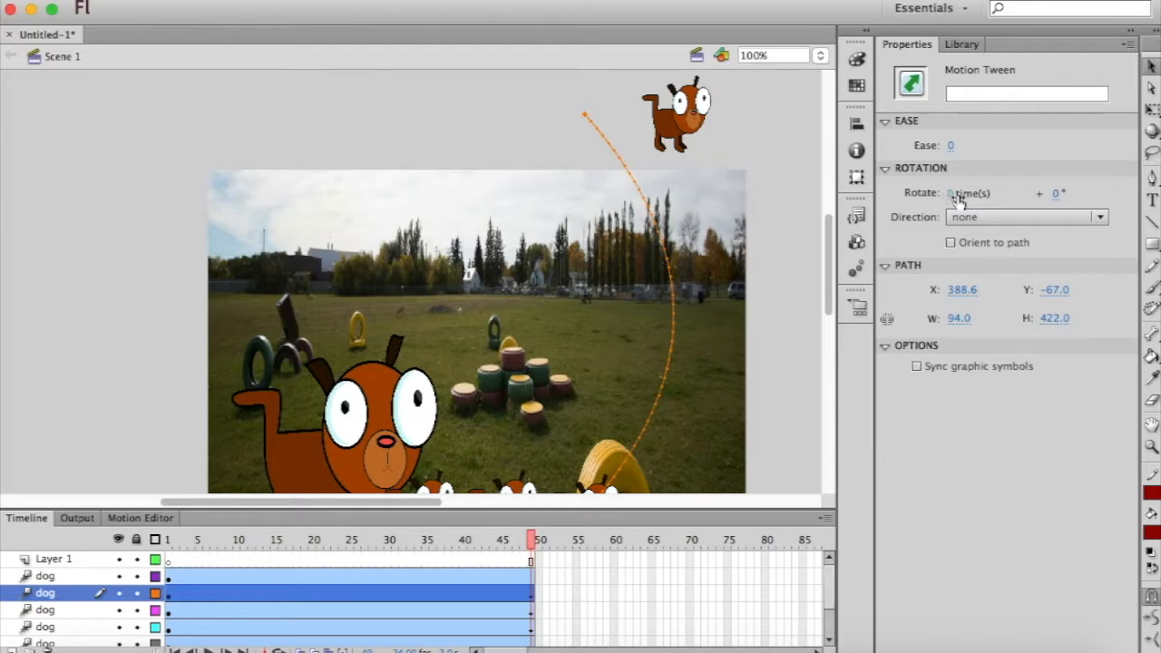
{"action": "left_click", "coordinate": [1100, 220]}
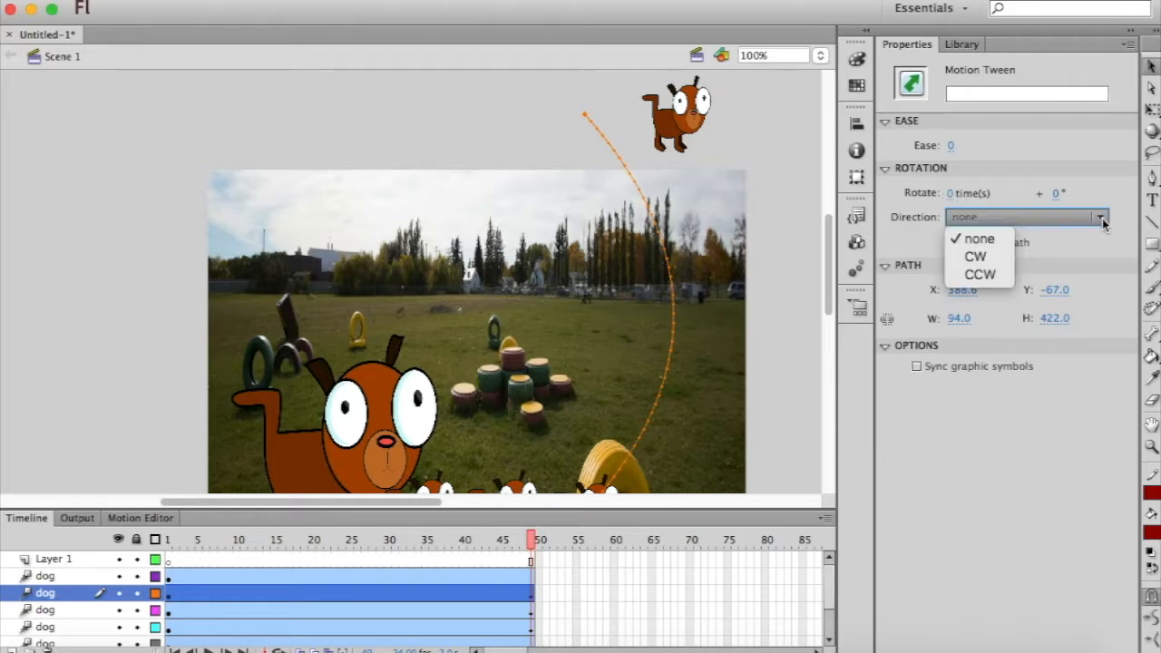
{"action": "left_click", "coordinate": [977, 257]}
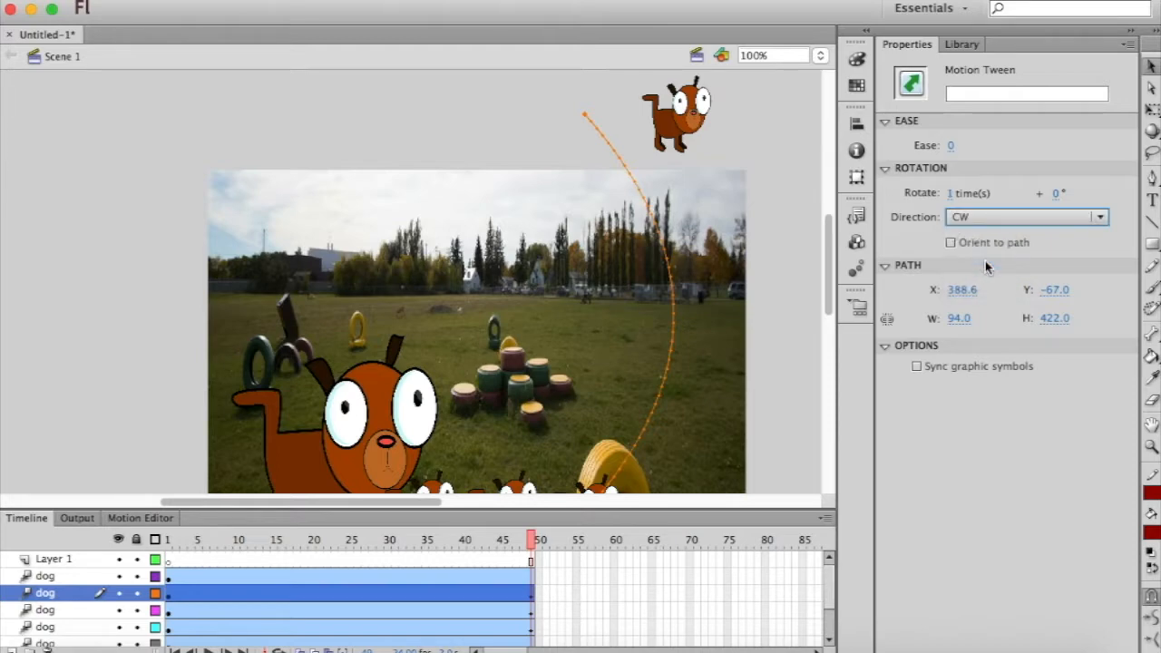
{"action": "left_click", "coordinate": [952, 193]}
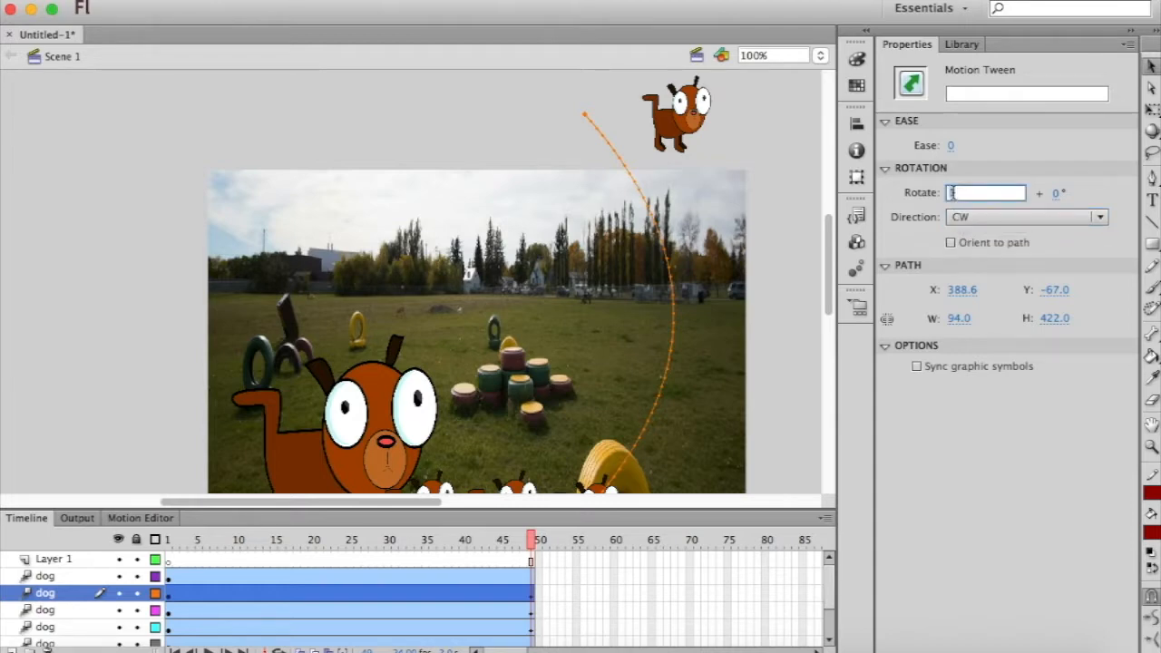
{"action": "type", "text": "3"}
{"action": "key", "text": "Return"}
Step: Play the animation from frame 1 to check the fifth dog's rotation
{"action": "left_click", "coordinate": [534, 551]}
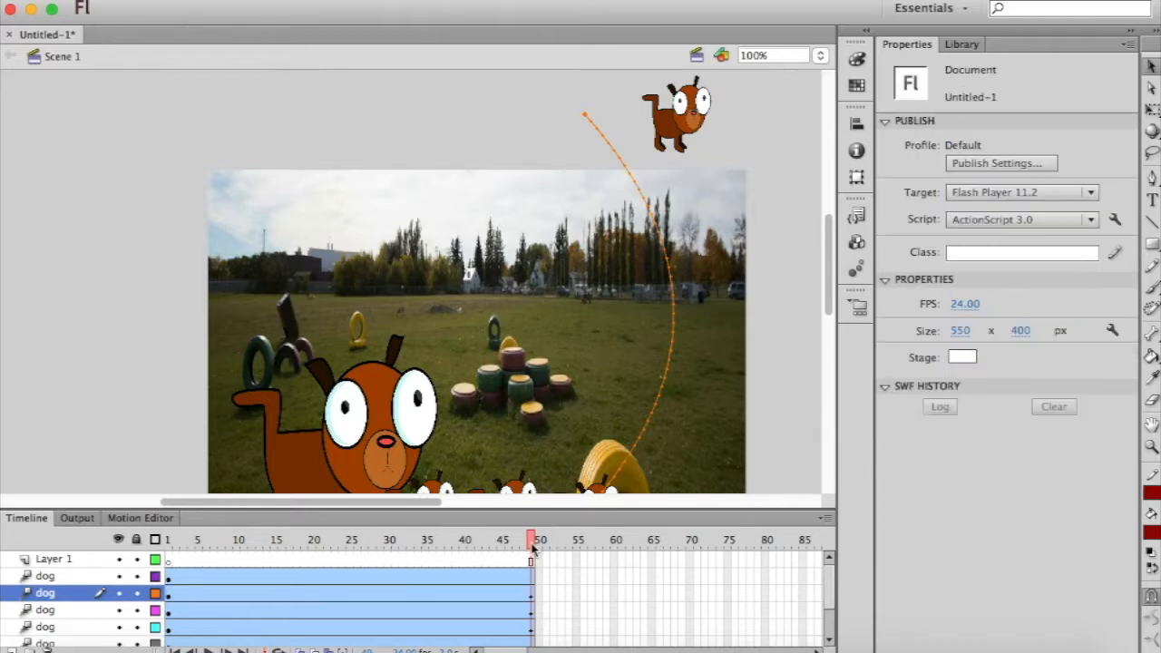
{"action": "left_click_drag", "start_coordinate": [532, 545], "coordinate": [159, 546]}
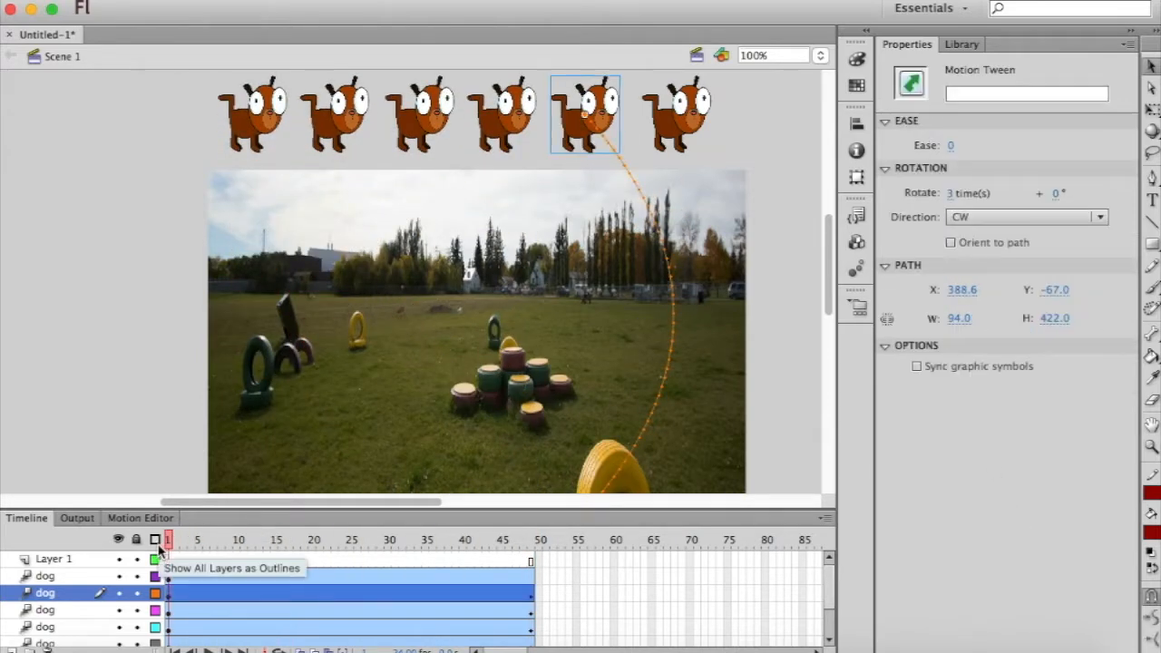
{"action": "key", "text": "Return"}
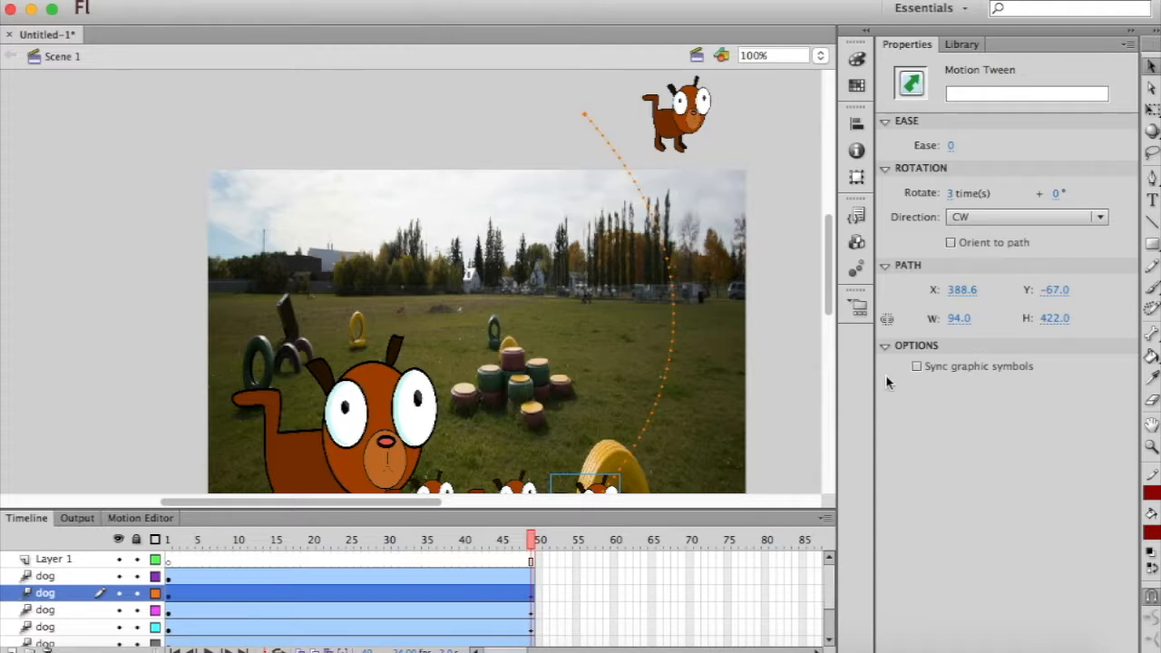
Step: Try to draw a yellow path starting beside the sixth dog with the Pencil tool on the dog's own tween layer
{"action": "left_click", "coordinate": [682, 125]}
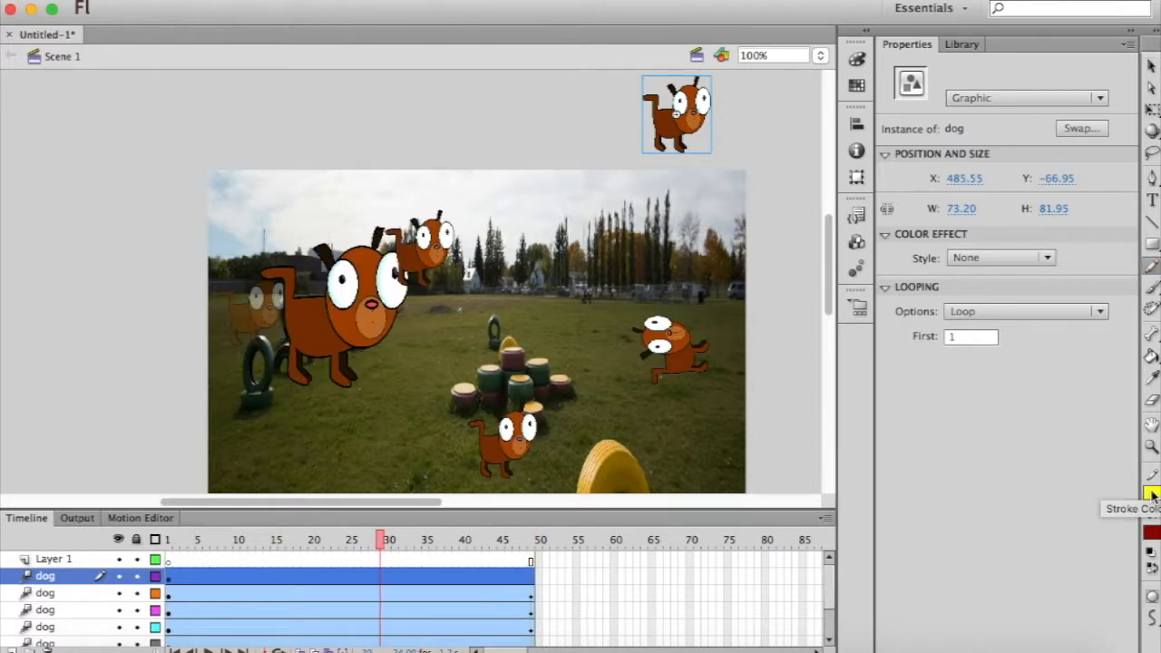
{"action": "left_click", "coordinate": [633, 121]}
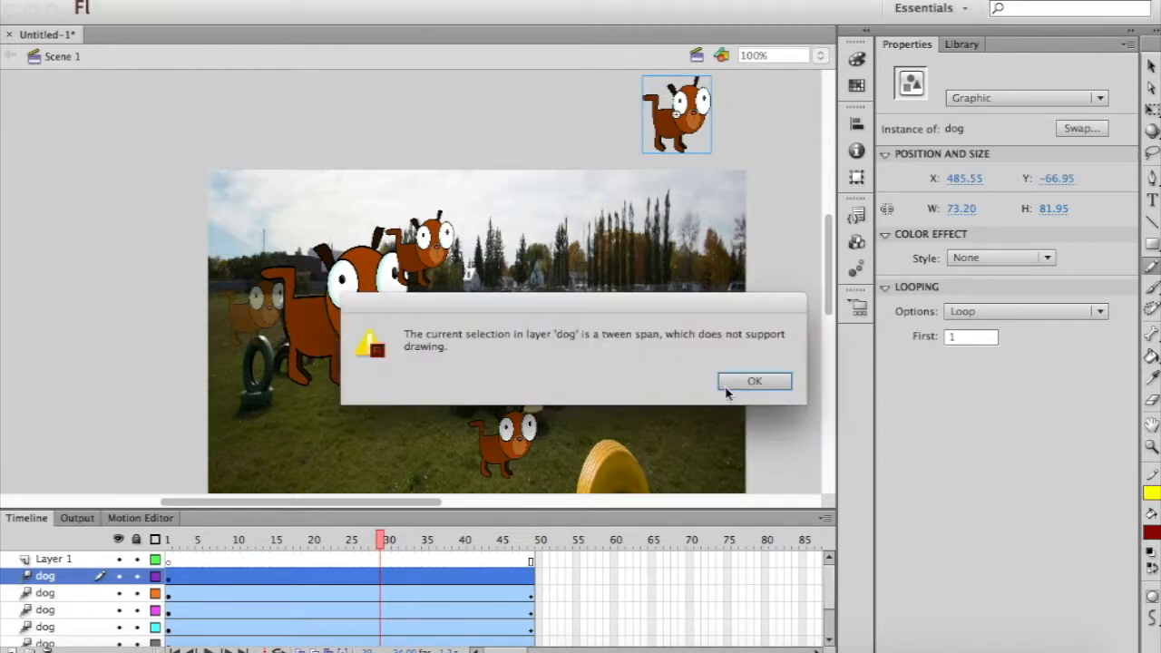
{"action": "left_click", "coordinate": [753, 381]}
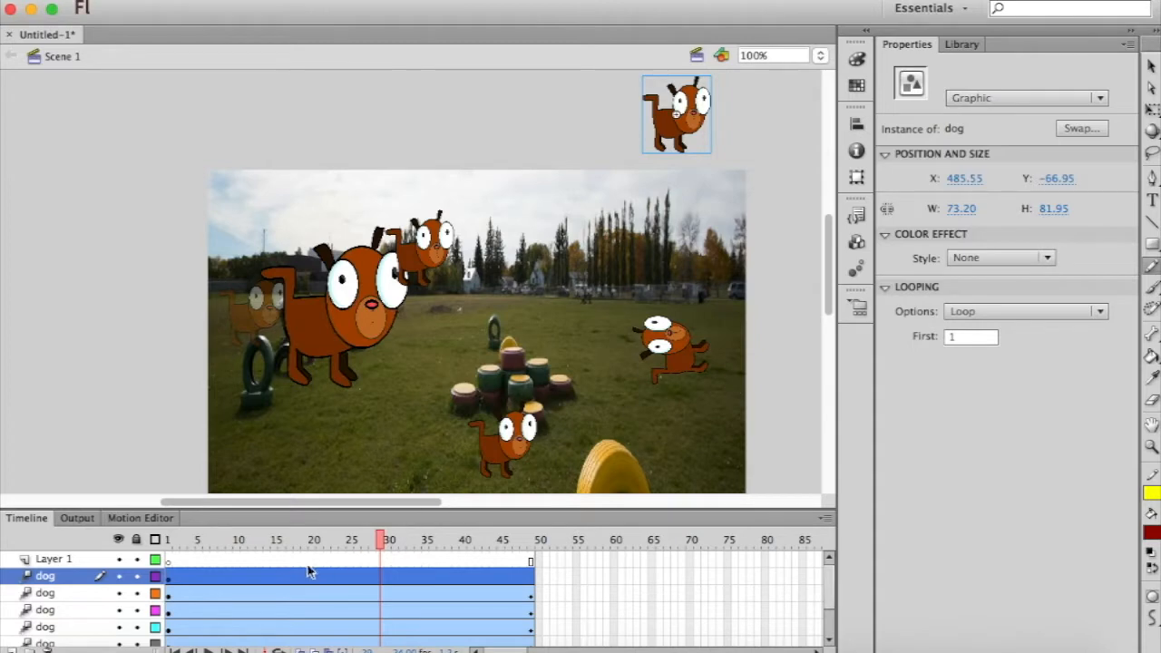
Step: On Layer 1, pencil a yellow looping line from the sixth dog to the lower-right grass, about 429 px wide and 366 px high
{"action": "left_click", "coordinate": [222, 563]}
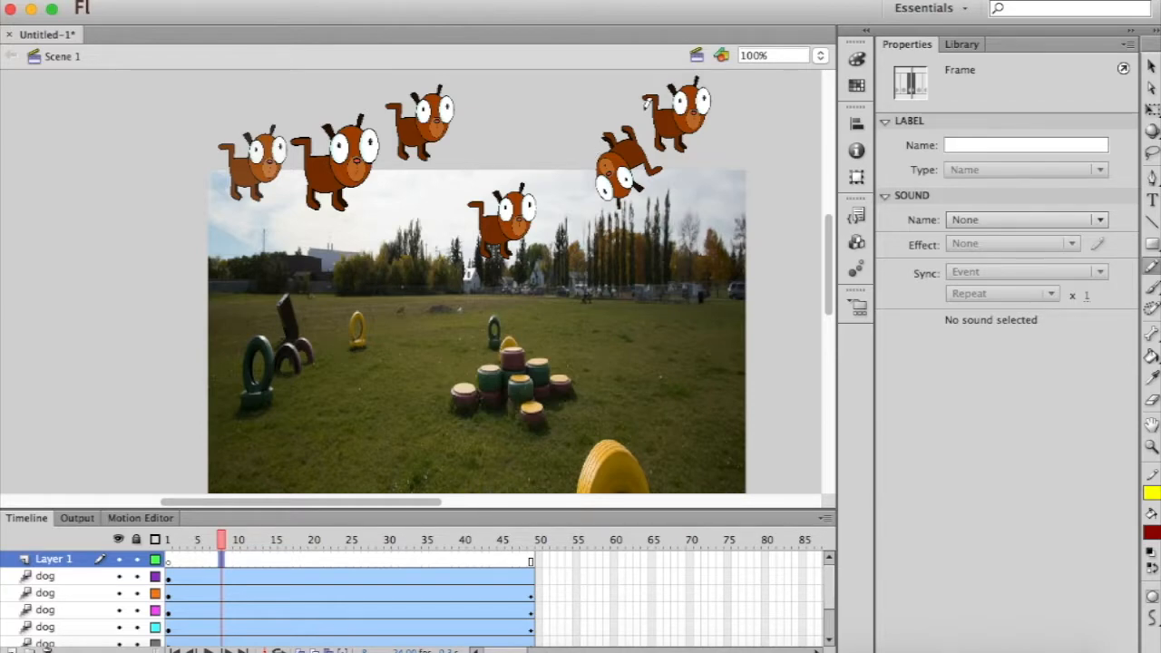
{"action": "left_click_drag", "start_coordinate": [221, 540], "coordinate": [501, 549]}
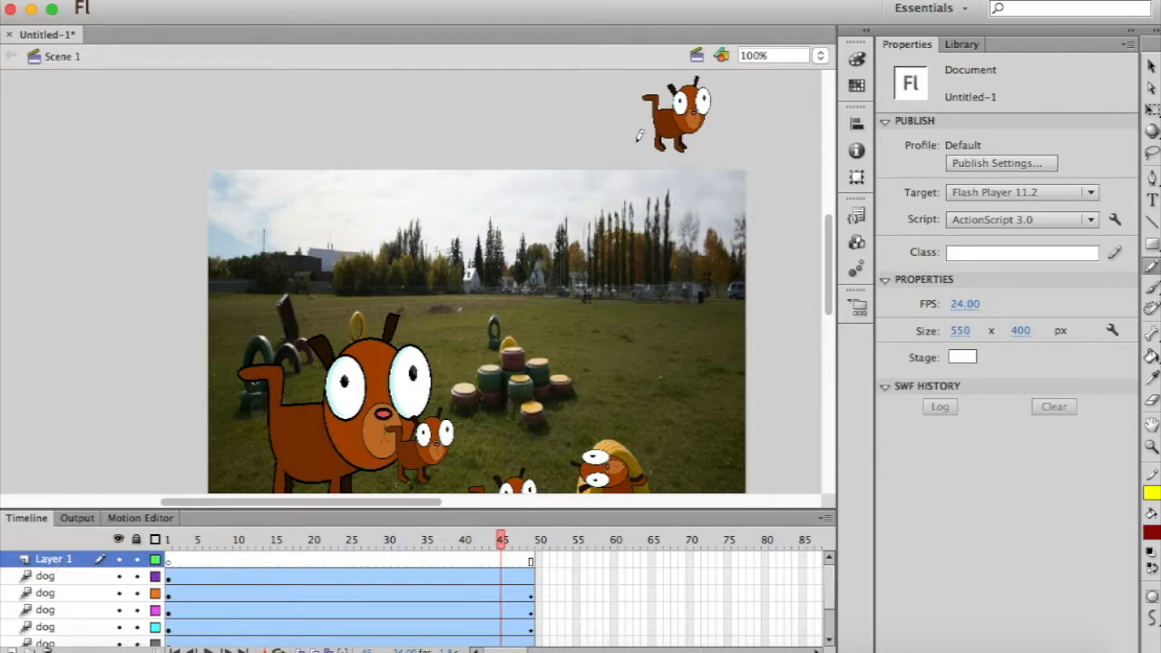
{"action": "key", "text": "y"}
{"action": "mouse_move", "coordinate": [638, 119]}
{"action": "left_mouse_down"}
{"action": "mouse_move", "coordinate": [487, 120]}
{"action": "mouse_move", "coordinate": [451, 153]}
{"action": "mouse_move", "coordinate": [452, 183]}
{"action": "mouse_move", "coordinate": [489, 181]}
{"action": "mouse_move", "coordinate": [516, 208]}
{"action": "mouse_move", "coordinate": [502, 230]}
{"action": "mouse_move", "coordinate": [432, 232]}
{"action": "mouse_move", "coordinate": [354, 212]}
{"action": "mouse_move", "coordinate": [337, 253]}
{"action": "mouse_move", "coordinate": [361, 263]}
{"action": "mouse_move", "coordinate": [366, 232]}
{"action": "mouse_move", "coordinate": [337, 230]}
{"action": "mouse_move", "coordinate": [295, 281]}
{"action": "mouse_move", "coordinate": [296, 350]}
{"action": "mouse_move", "coordinate": [310, 360]}
{"action": "mouse_move", "coordinate": [364, 350]}
{"action": "mouse_move", "coordinate": [392, 367]}
{"action": "mouse_move", "coordinate": [403, 412]}
{"action": "mouse_move", "coordinate": [387, 412]}
{"action": "mouse_move", "coordinate": [394, 372]}
{"action": "mouse_move", "coordinate": [441, 363]}
{"action": "mouse_move", "coordinate": [497, 290]}
{"action": "mouse_move", "coordinate": [572, 286]}
{"action": "mouse_move", "coordinate": [593, 327]}
{"action": "mouse_move", "coordinate": [552, 356]}
{"action": "mouse_move", "coordinate": [554, 329]}
{"action": "mouse_move", "coordinate": [600, 279]}
{"action": "mouse_move", "coordinate": [649, 321]}
{"action": "mouse_move", "coordinate": [622, 396]}
{"action": "mouse_move", "coordinate": [652, 445]}
{"action": "mouse_move", "coordinate": [698, 454]}
{"action": "left_mouse_up"}
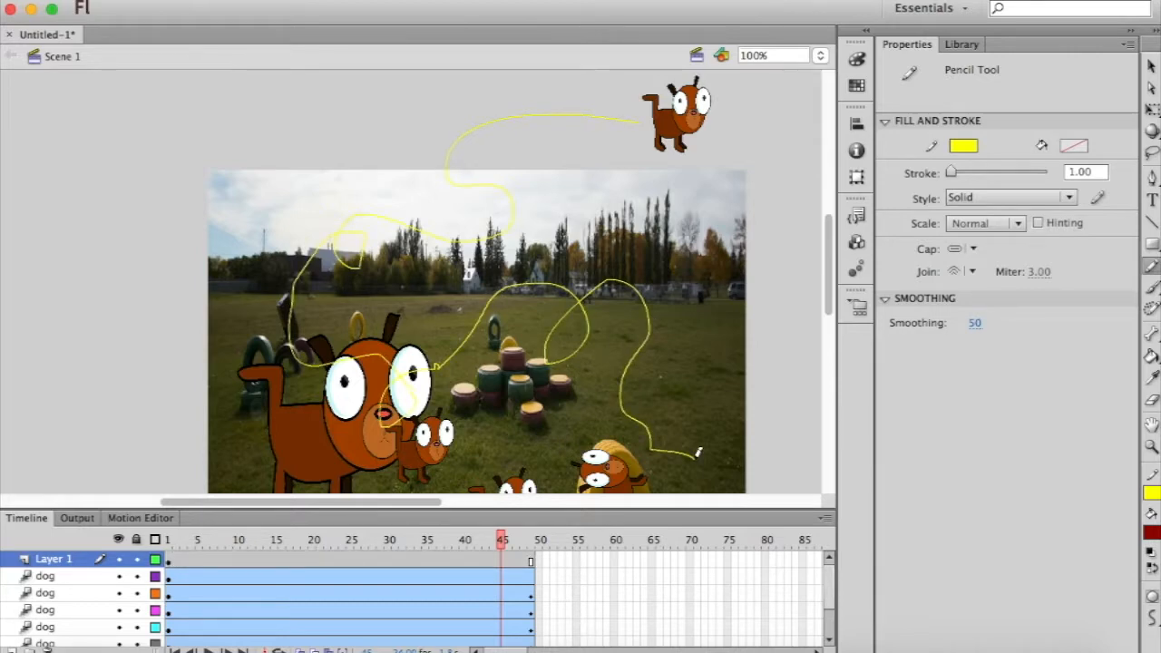
Step: Select the whole yellow line with the Selection tool, copy it and remove it from Layer 1
{"action": "left_click", "coordinate": [1150, 66]}
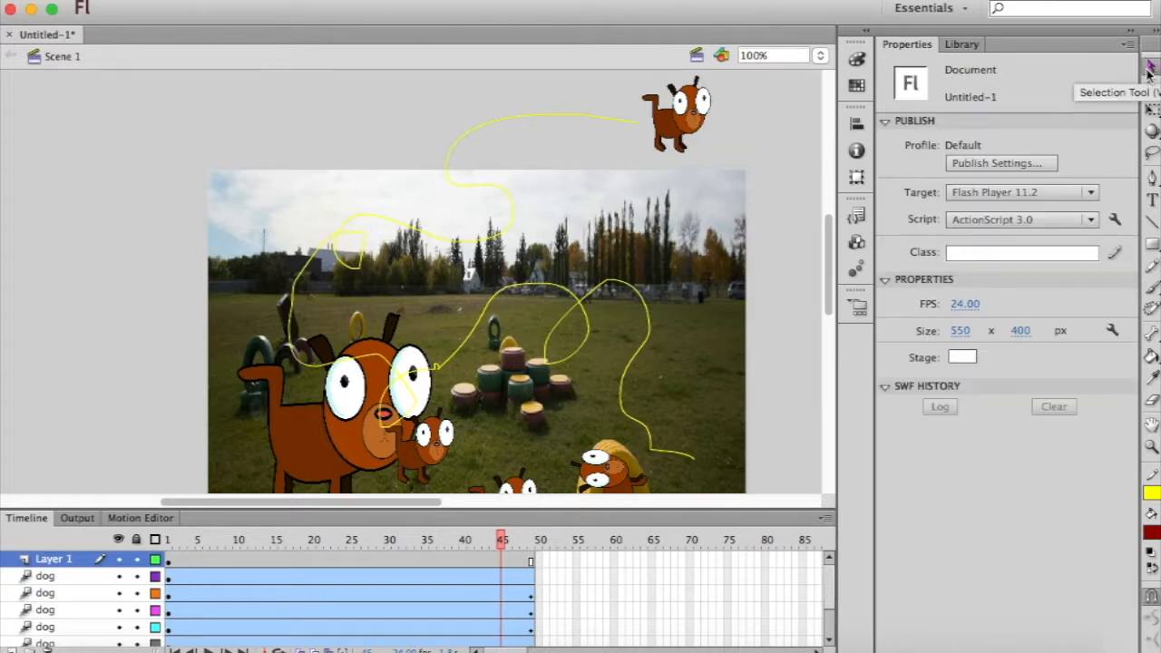
{"action": "double_click", "coordinate": [608, 289]}
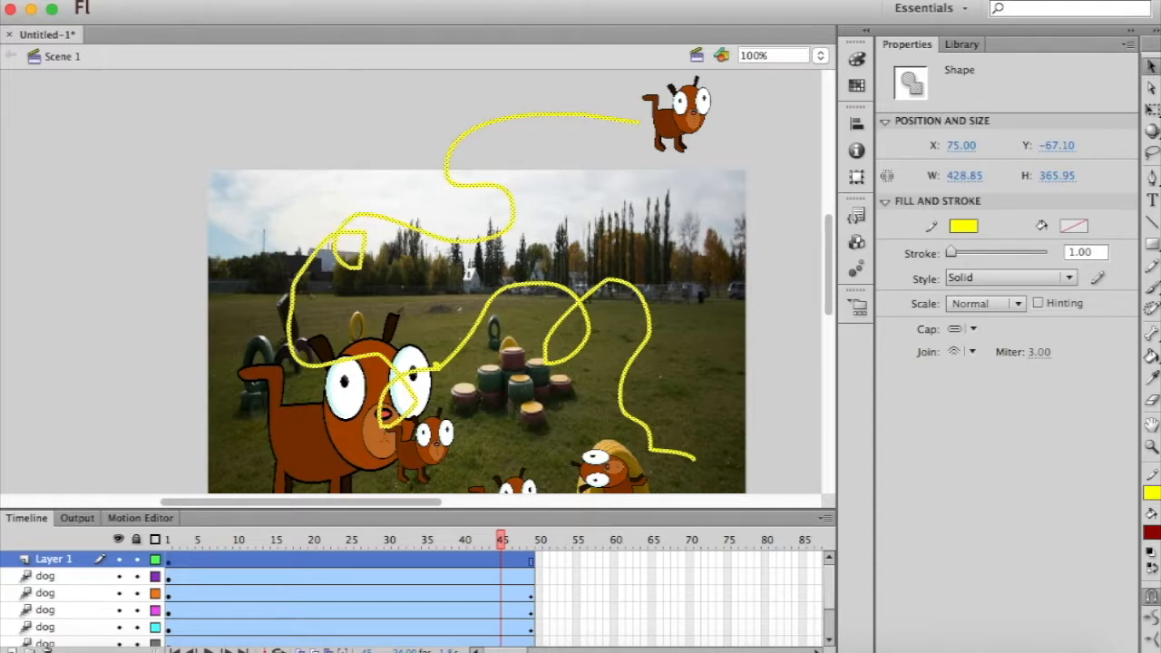
{"action": "left_click", "coordinate": [123, 0]}
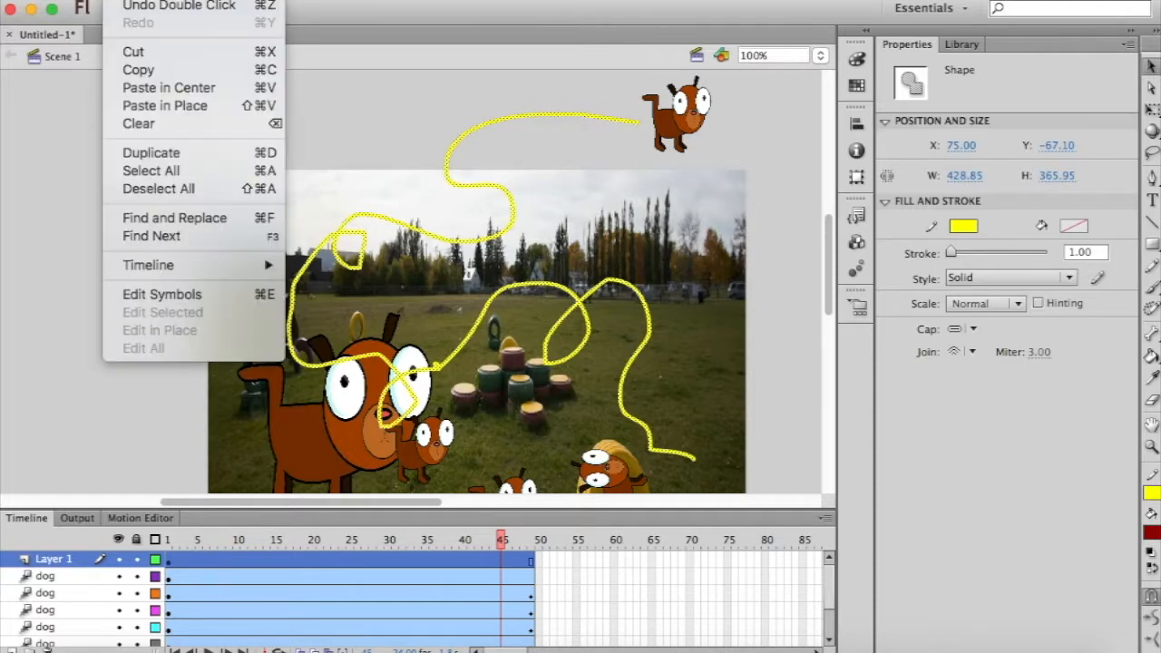
{"action": "left_click", "coordinate": [150, 73]}
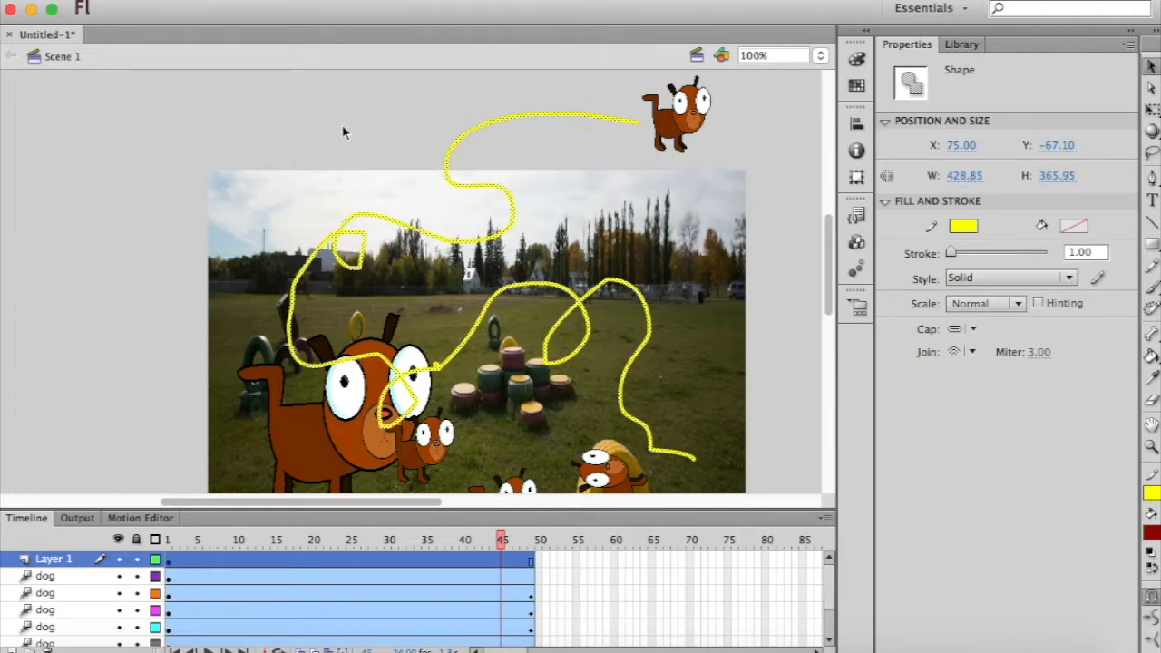
{"action": "key", "text": "Delete"}
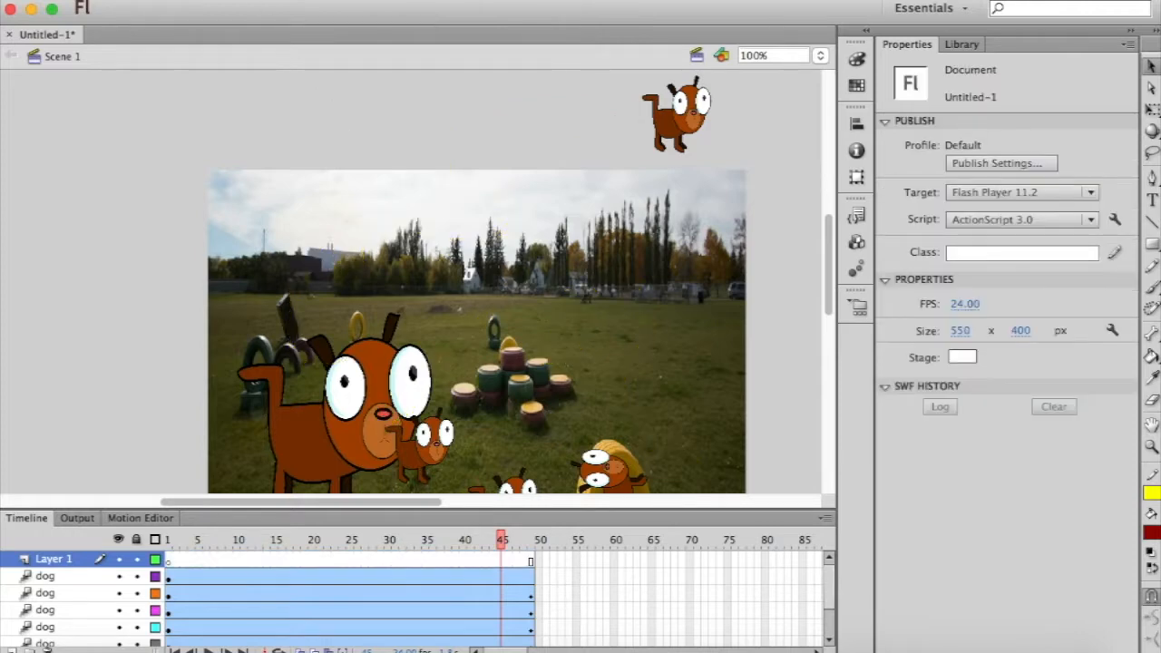
Step: Paste the line into the sixth dog's tween as its motion path using Optimize the path, and play from frame 1
{"action": "left_click", "coordinate": [120, 0]}
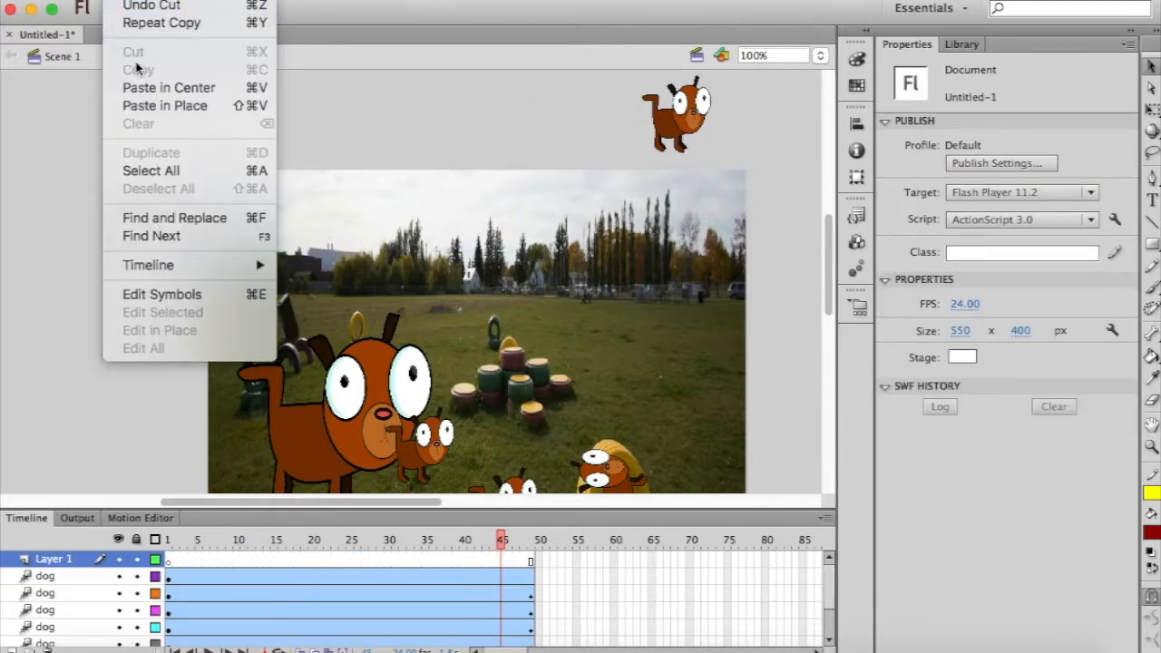
{"action": "left_click", "coordinate": [119, 0]}
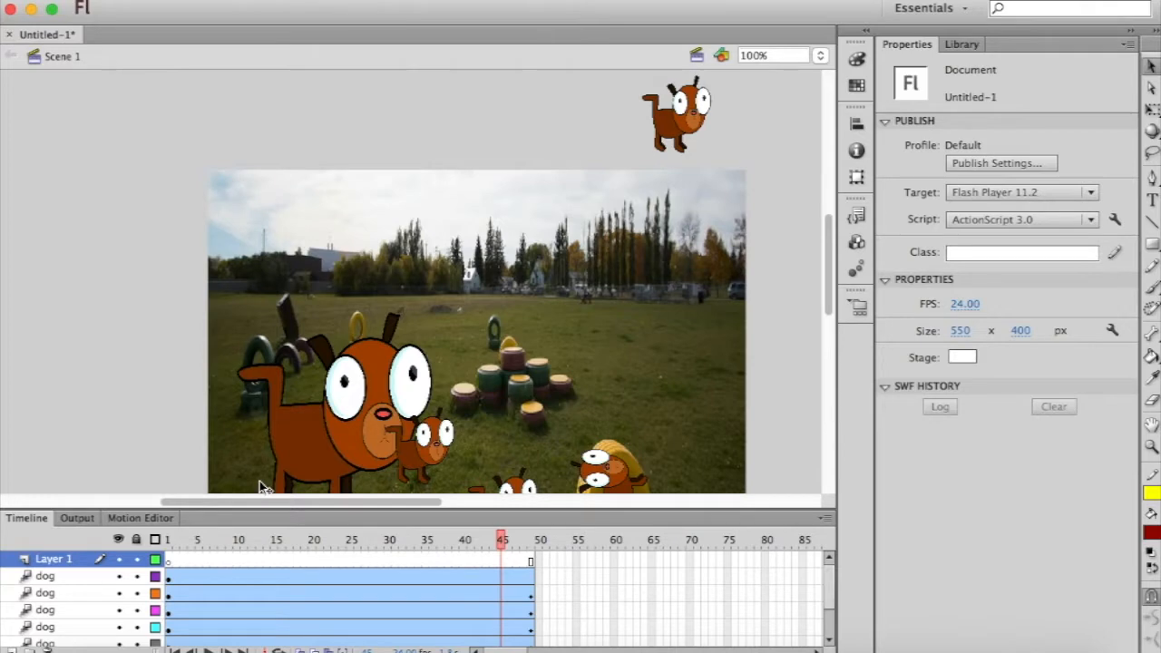
{"action": "left_click", "coordinate": [359, 582]}
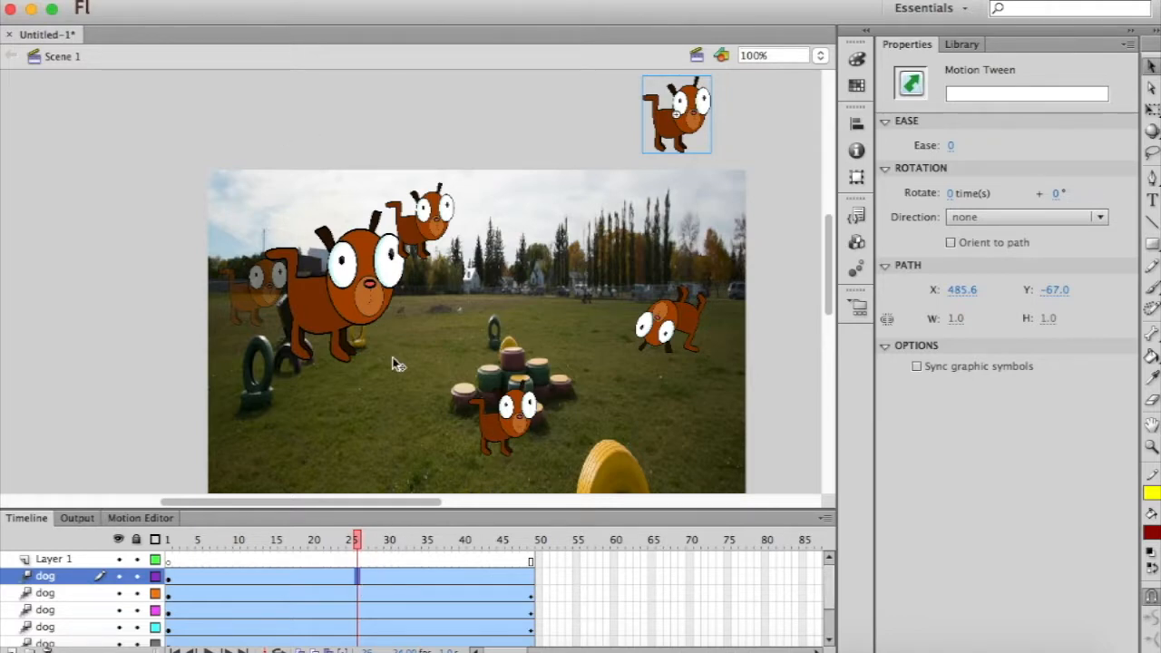
{"action": "key", "text": "super+v"}
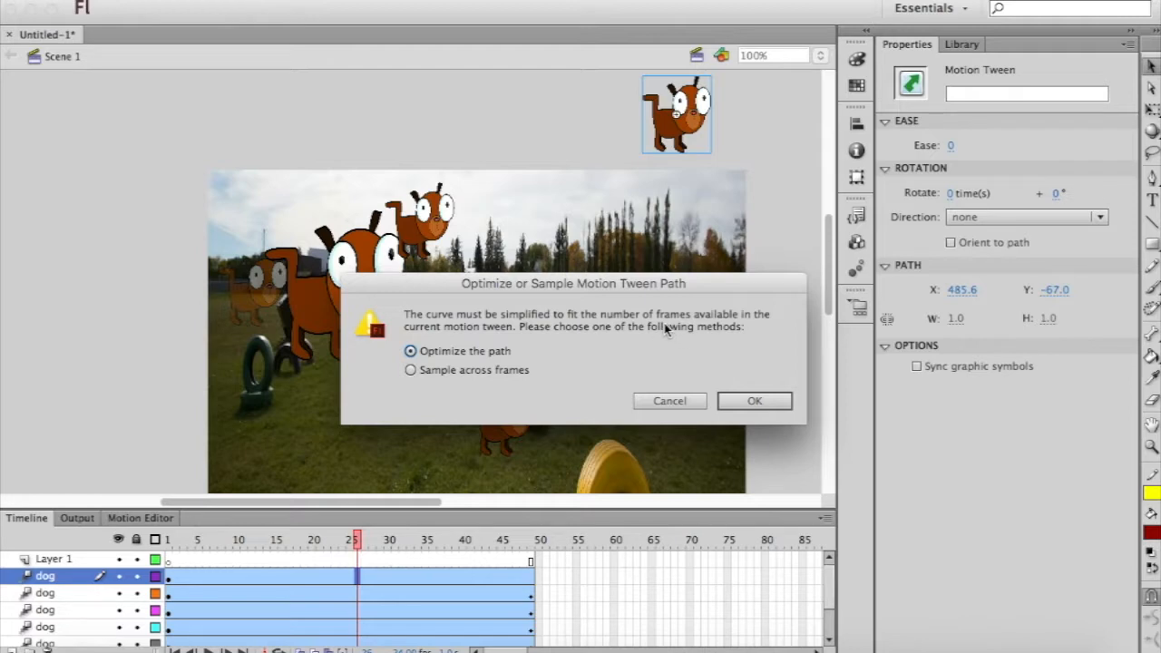
{"action": "left_click", "coordinate": [752, 404]}
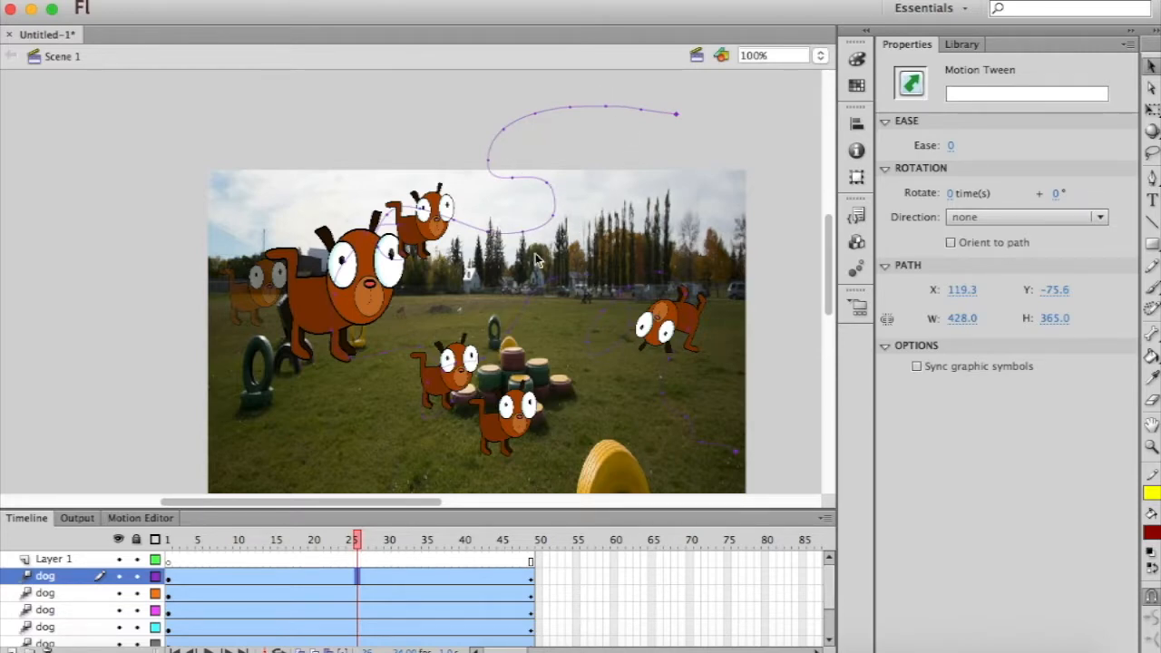
{"action": "left_click_drag", "start_coordinate": [358, 541], "coordinate": [167, 545]}
{"action": "key", "text": "Return"}
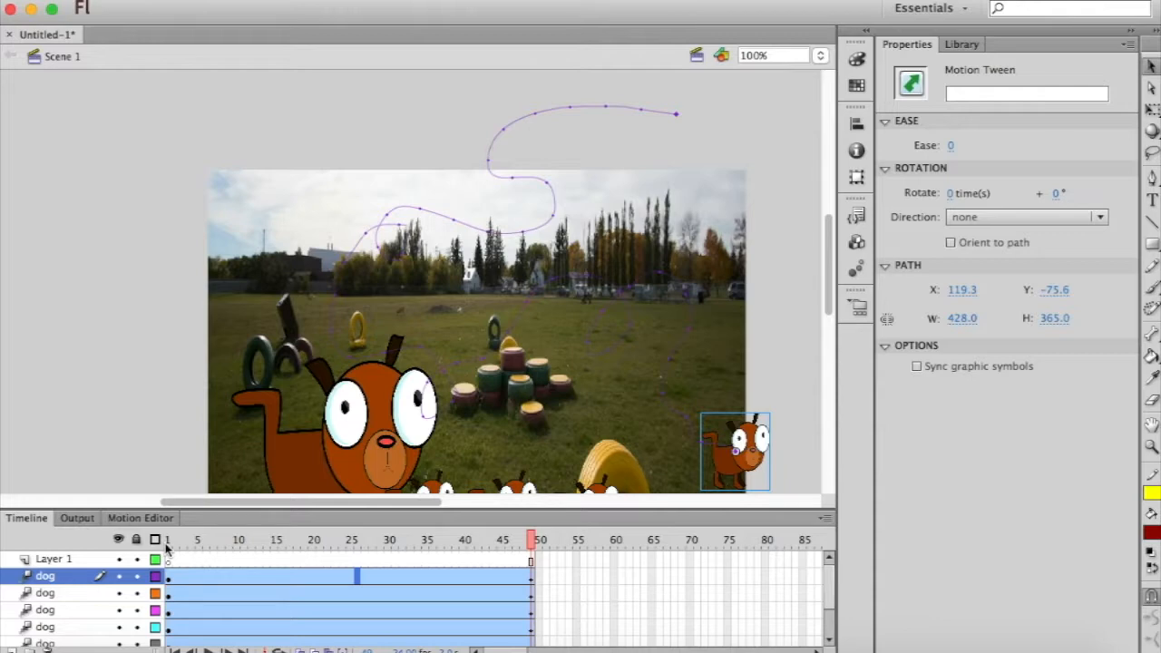
Step: At frame 49, apply a Tint color effect in bright green (Red 0, Green 255, Blue 0) to the sixth dog
{"action": "left_click", "coordinate": [741, 466]}
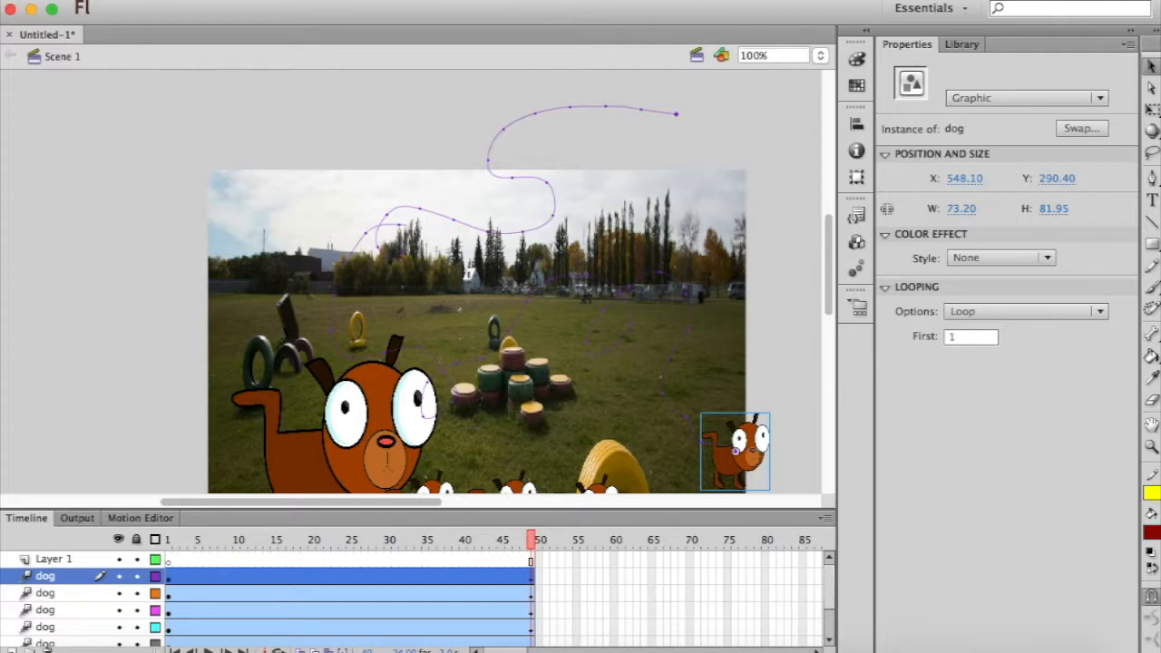
{"action": "left_click", "coordinate": [1050, 260]}
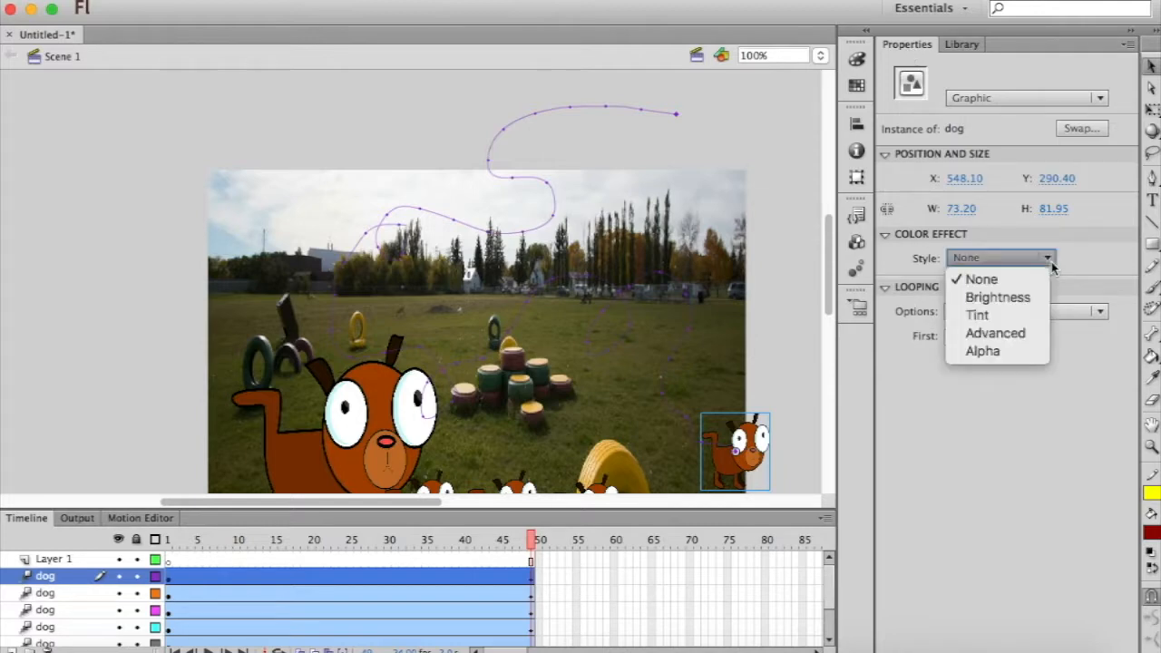
{"action": "left_click", "coordinate": [1002, 325]}
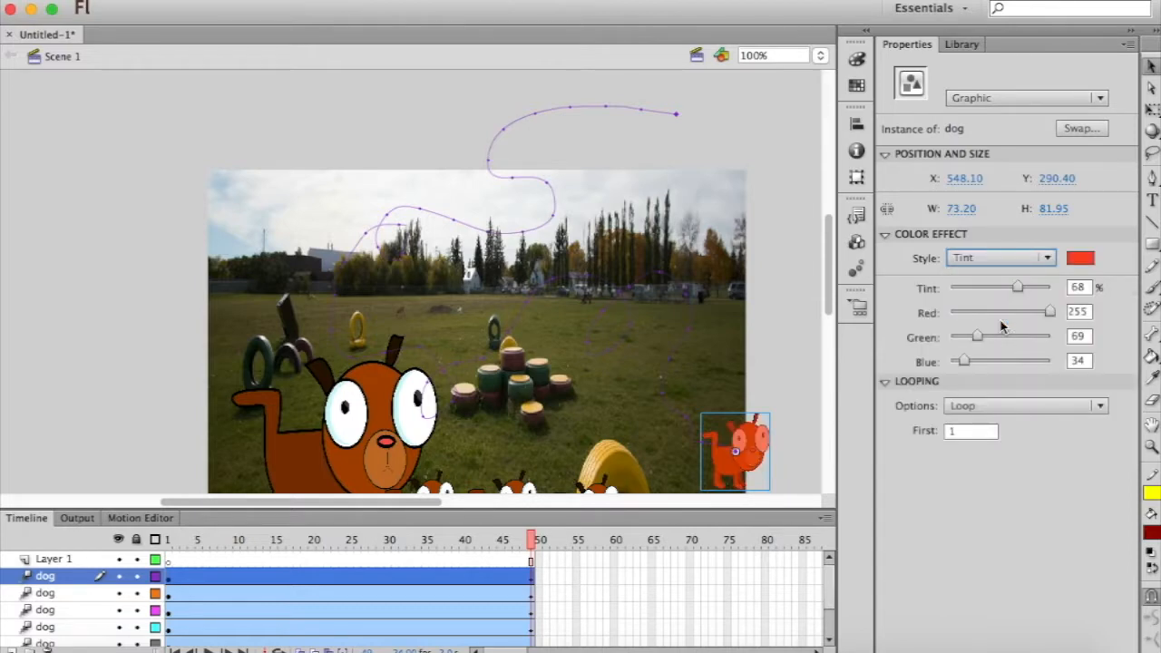
{"action": "left_click", "coordinate": [1081, 259]}
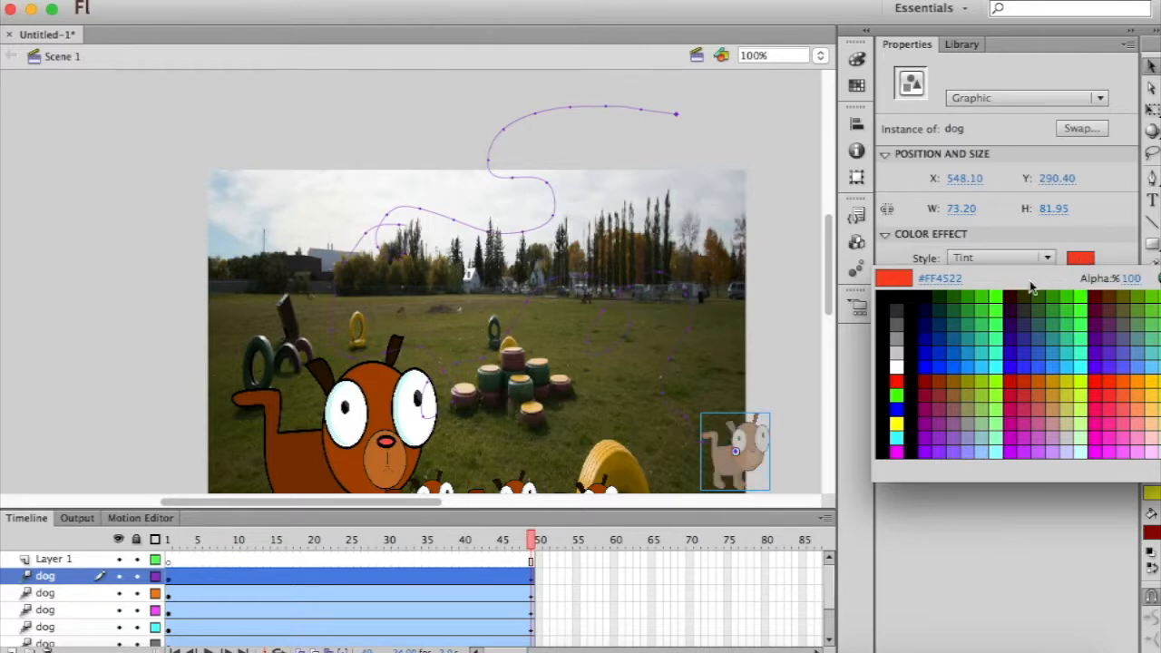
{"action": "left_click", "coordinate": [1003, 295]}
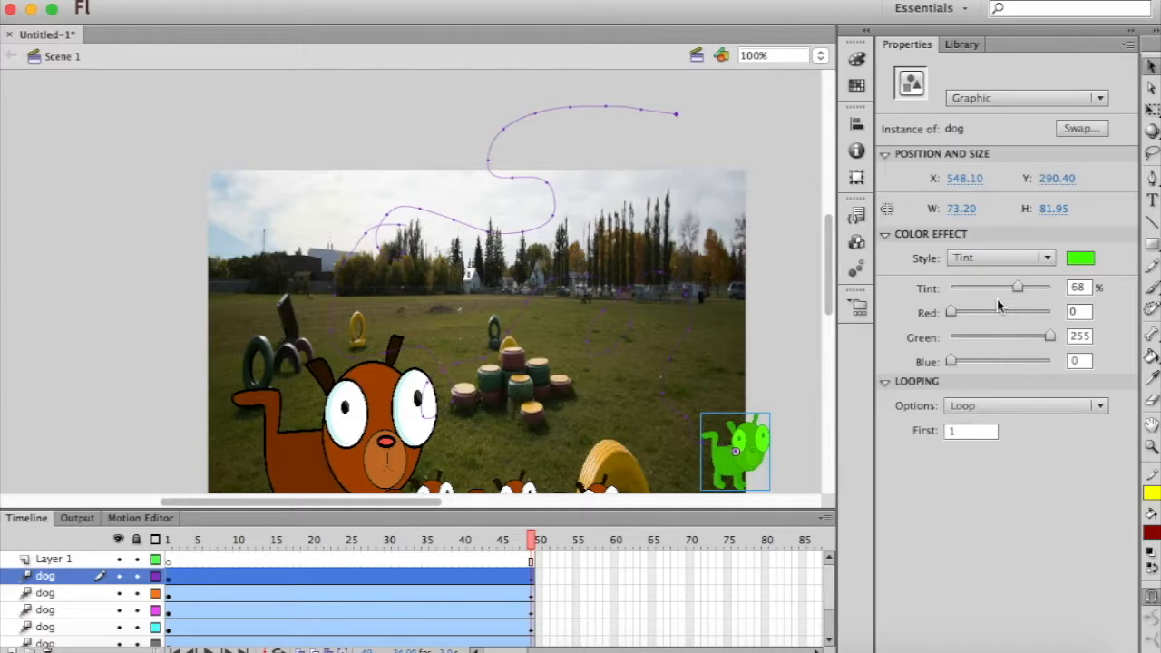
Step: Try a tint amount of 80% on the sixth dog and settle on 30%
{"action": "left_click", "coordinate": [1086, 289]}
{"action": "key", "text": "BackSpace"}
{"action": "key", "text": "BackSpace"}
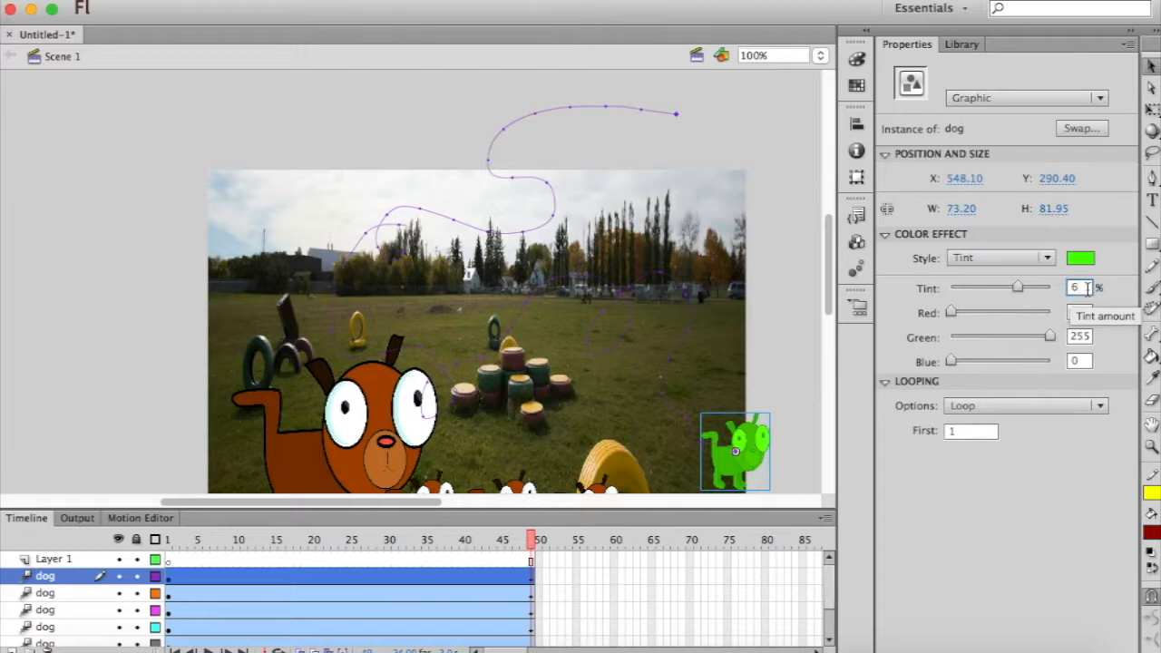
{"action": "type", "text": "80"}
{"action": "key", "text": "Return"}
{"action": "type", "text": "30"}
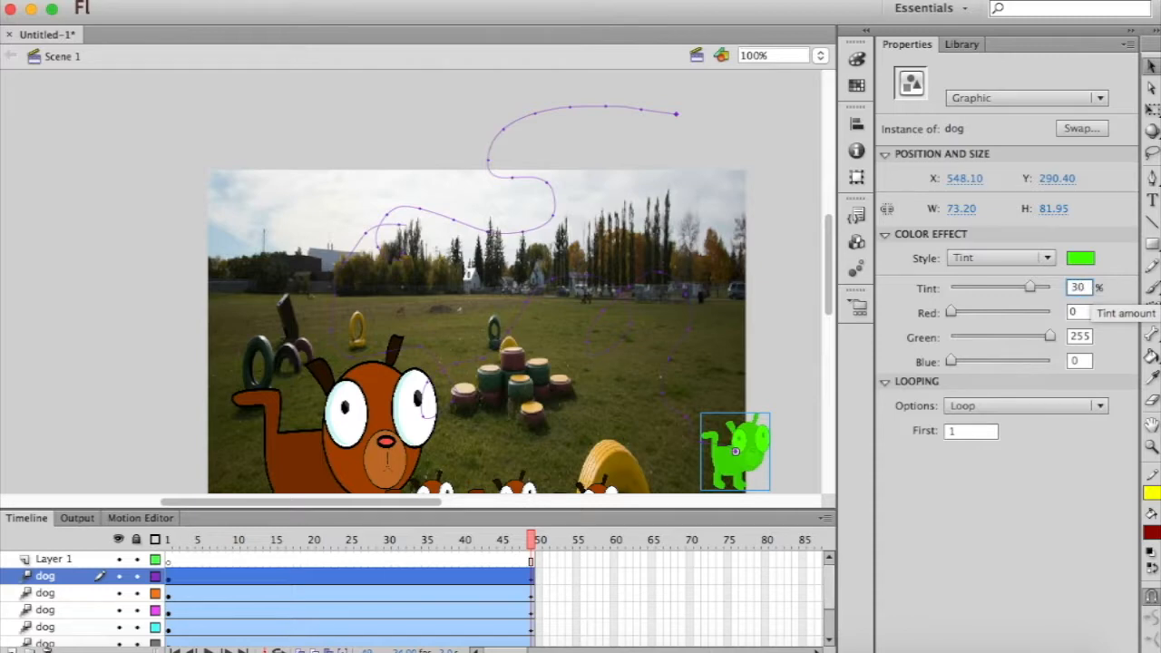
{"action": "key", "text": "Return"}
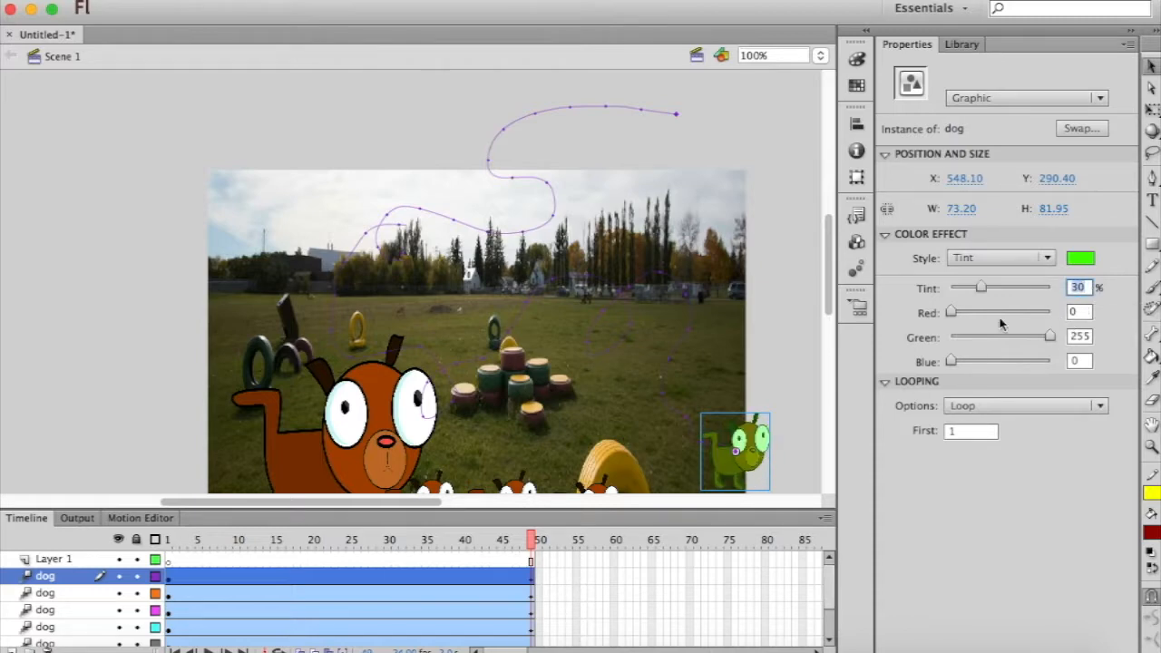
Step: Try a tint amount of 80% on the sixth dog, settle on 50% and play the animation from frame 1
{"action": "type", "text": "80"}
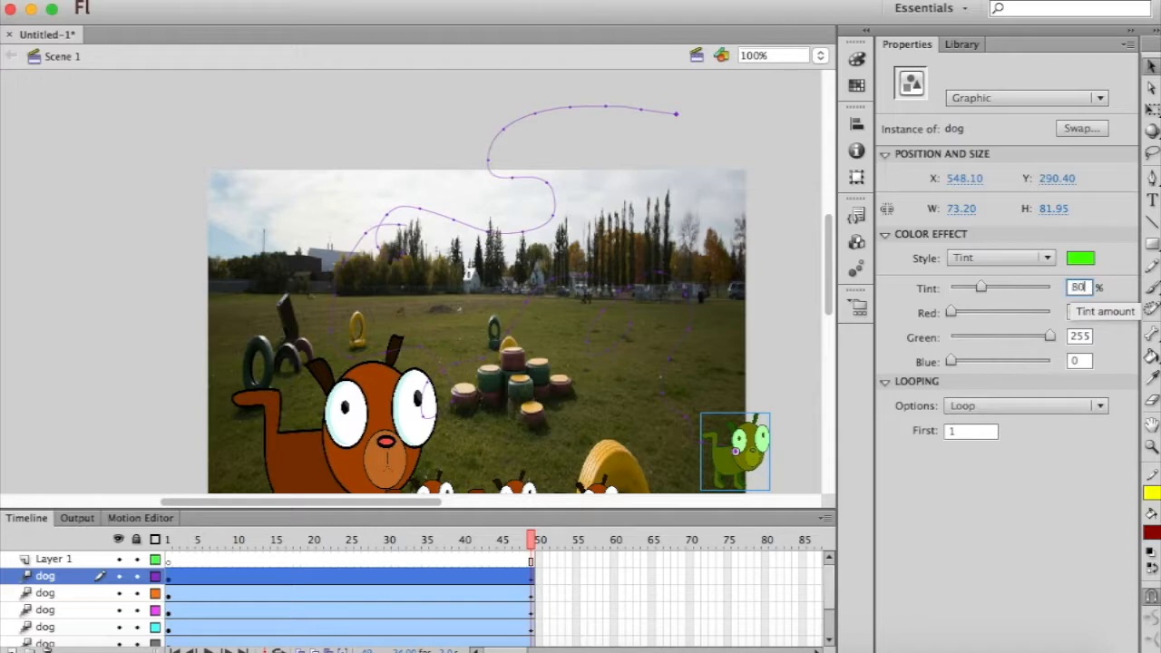
{"action": "key", "text": "Return"}
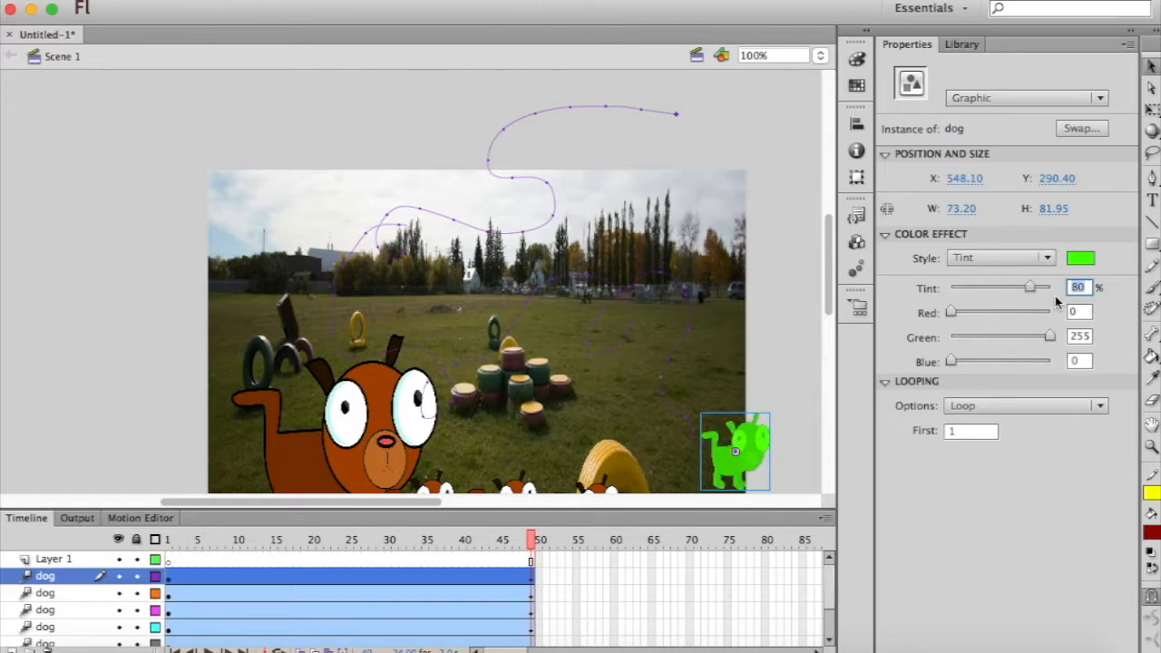
{"action": "type", "text": "50"}
{"action": "key", "text": "Return"}
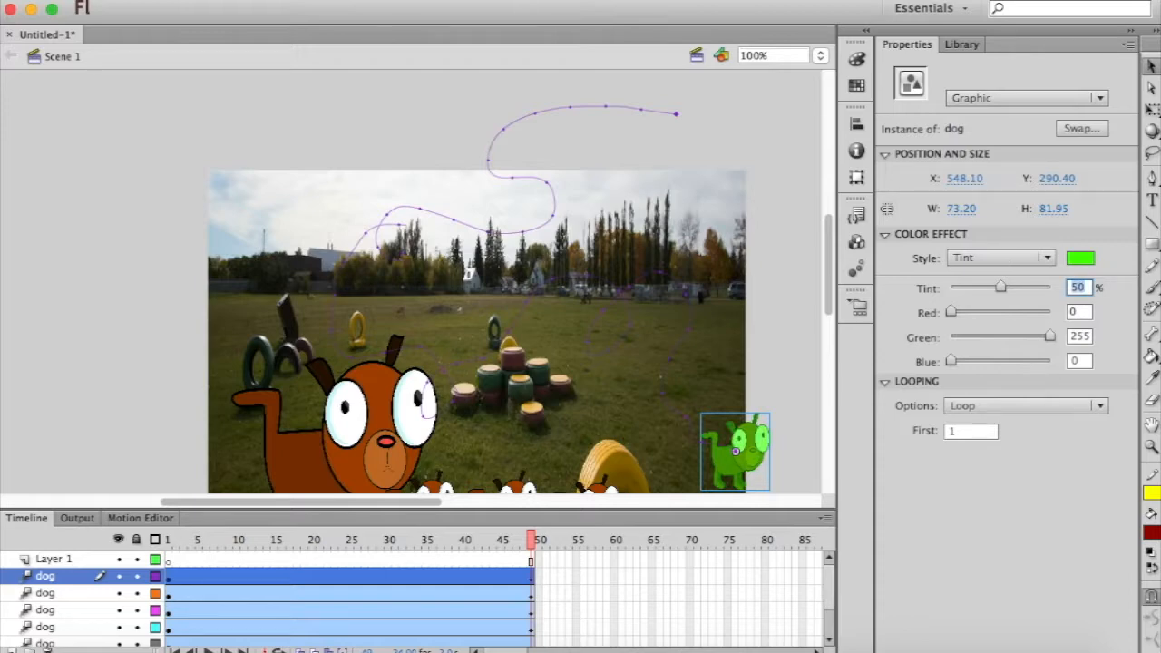
{"action": "left_click_drag", "start_coordinate": [533, 539], "coordinate": [161, 552]}
{"action": "key", "text": "Return"}
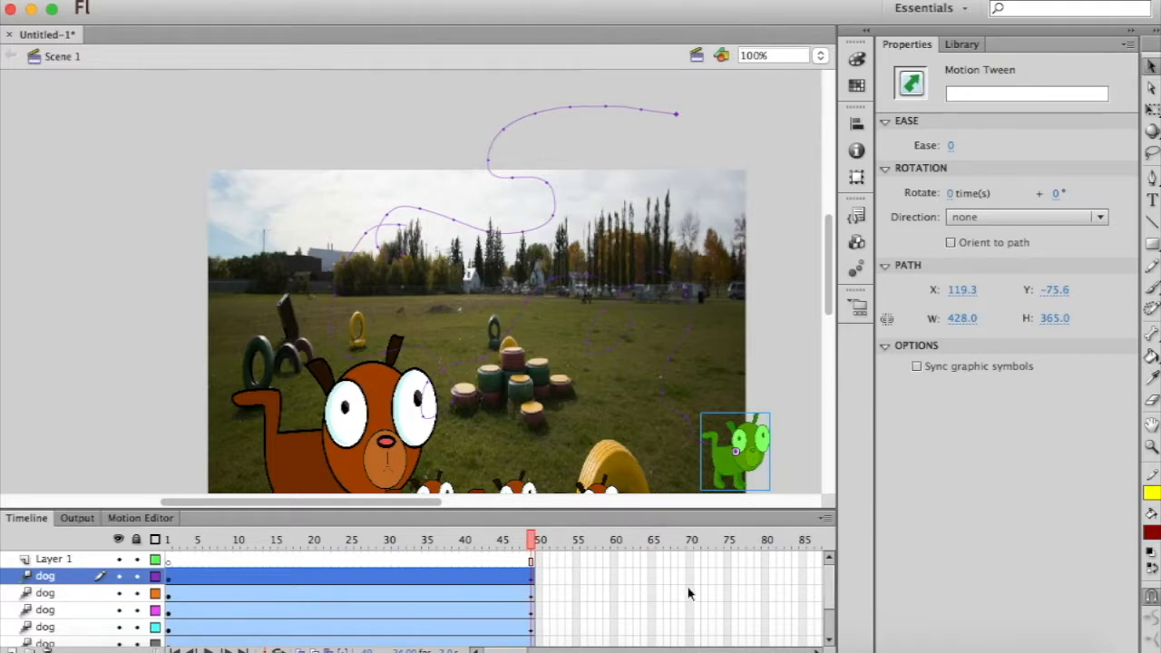
Step: Insert frames on all layers from frame 50 to frame 72 so the scene holds after the tweens end
{"action": "scroll", "coordinate": [688, 593], "scroll_direction": "down", "scroll_amount": 2}
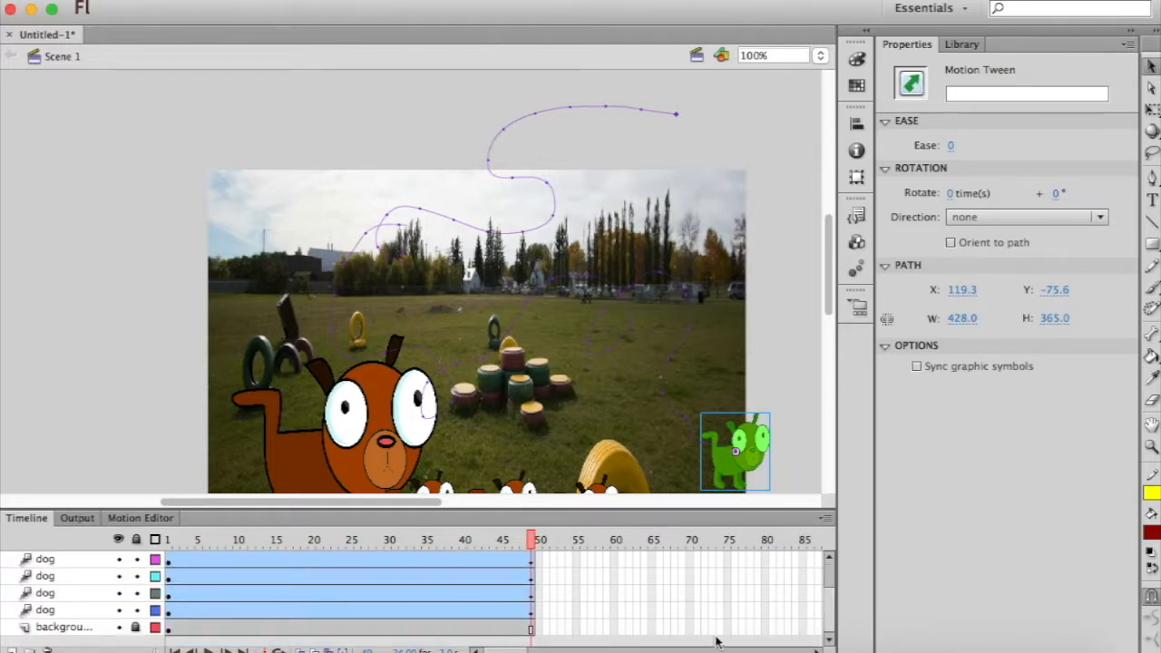
{"action": "left_click", "coordinate": [692, 627]}
{"action": "left_click_drag", "start_coordinate": [689, 627], "coordinate": [546, 551]}
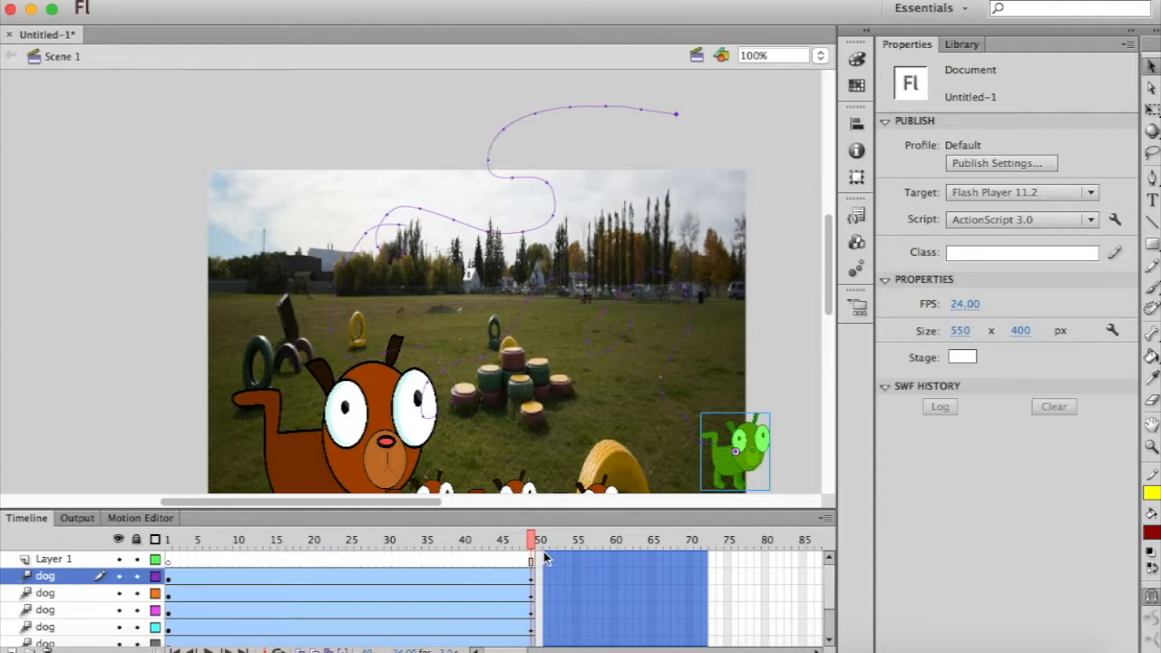
{"action": "left_click_drag", "start_coordinate": [544, 559], "coordinate": [542, 562]}
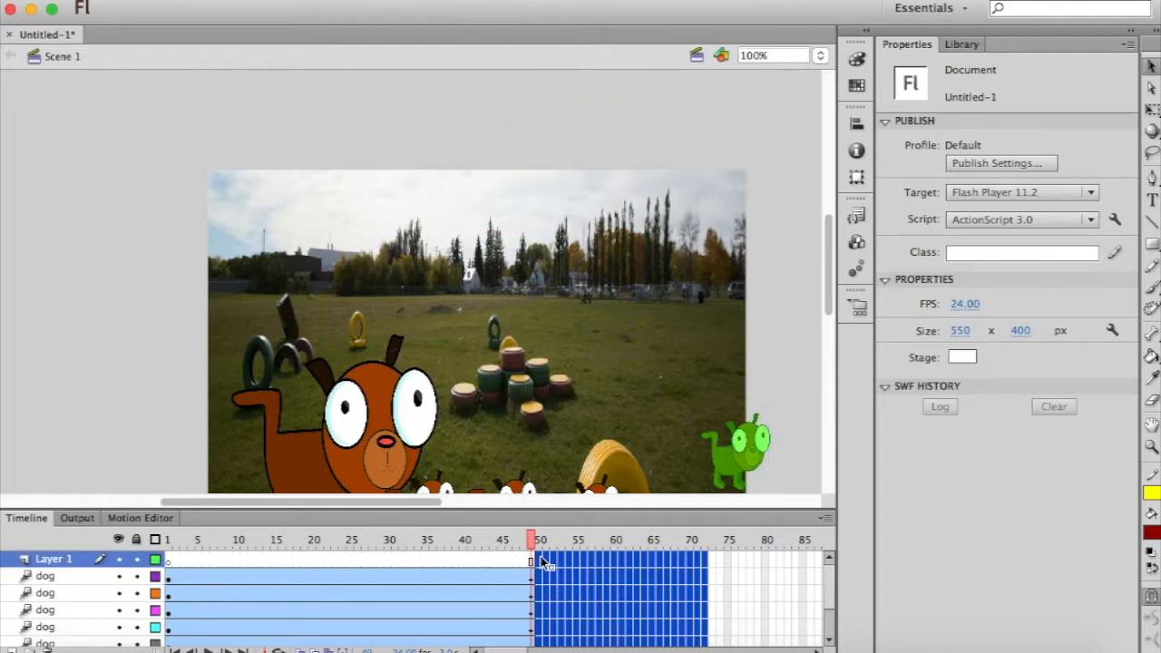
{"action": "right_click", "coordinate": [616, 601]}
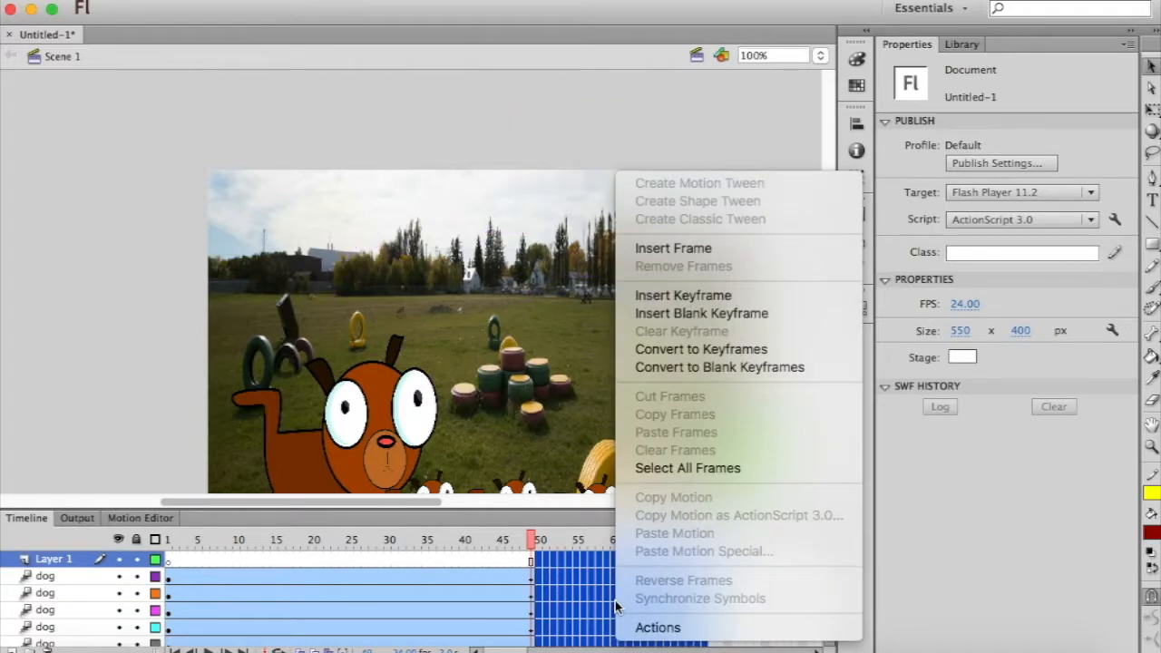
{"action": "left_click", "coordinate": [660, 248]}
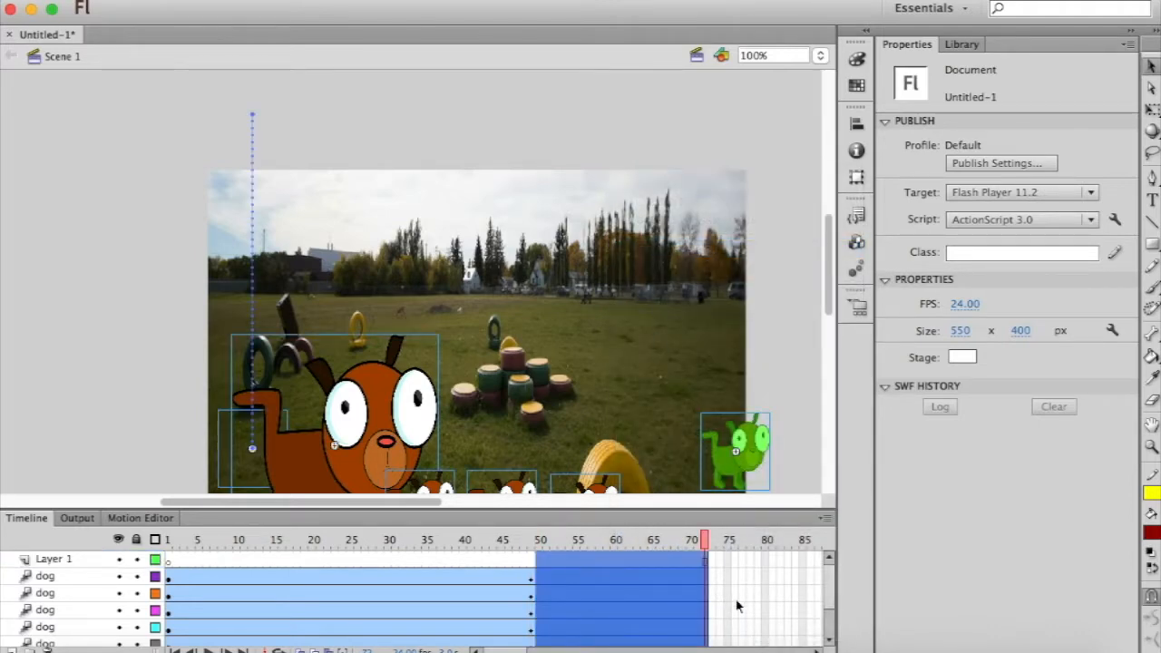
{"action": "scroll", "coordinate": [734, 603], "scroll_direction": "down", "scroll_amount": 3}
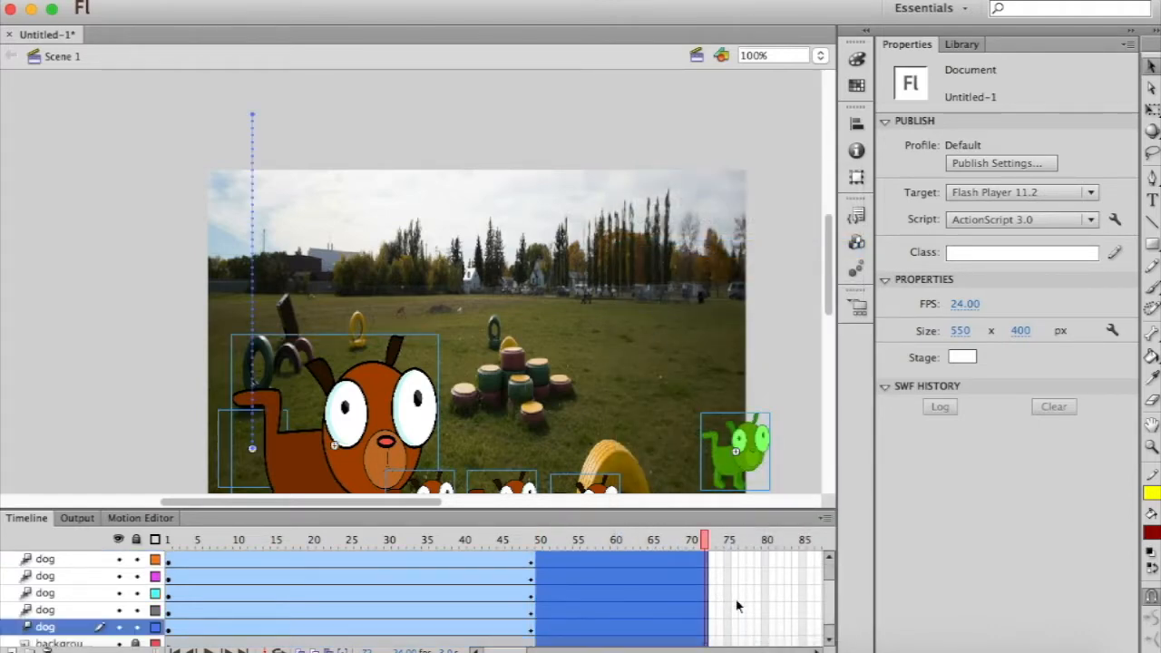
{"action": "scroll", "coordinate": [735, 603], "scroll_direction": "up", "scroll_amount": 3}
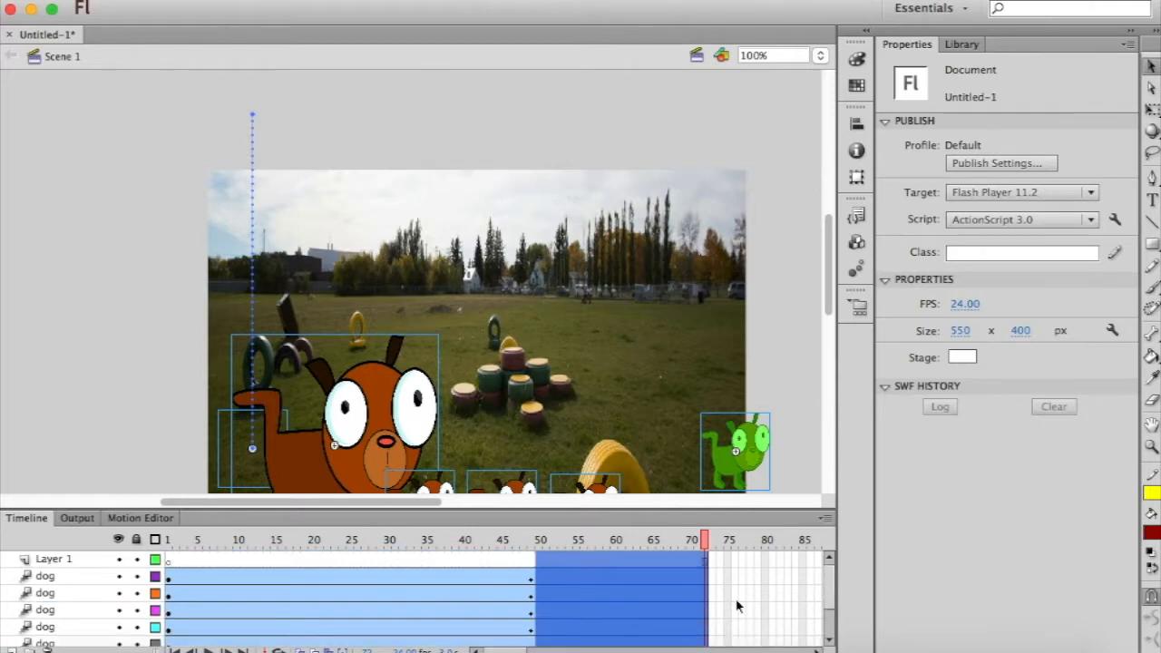
Step: Scrub past frame 49 to examine the extended hold, and play the whole animation from frame 1
{"action": "left_click", "coordinate": [486, 593]}
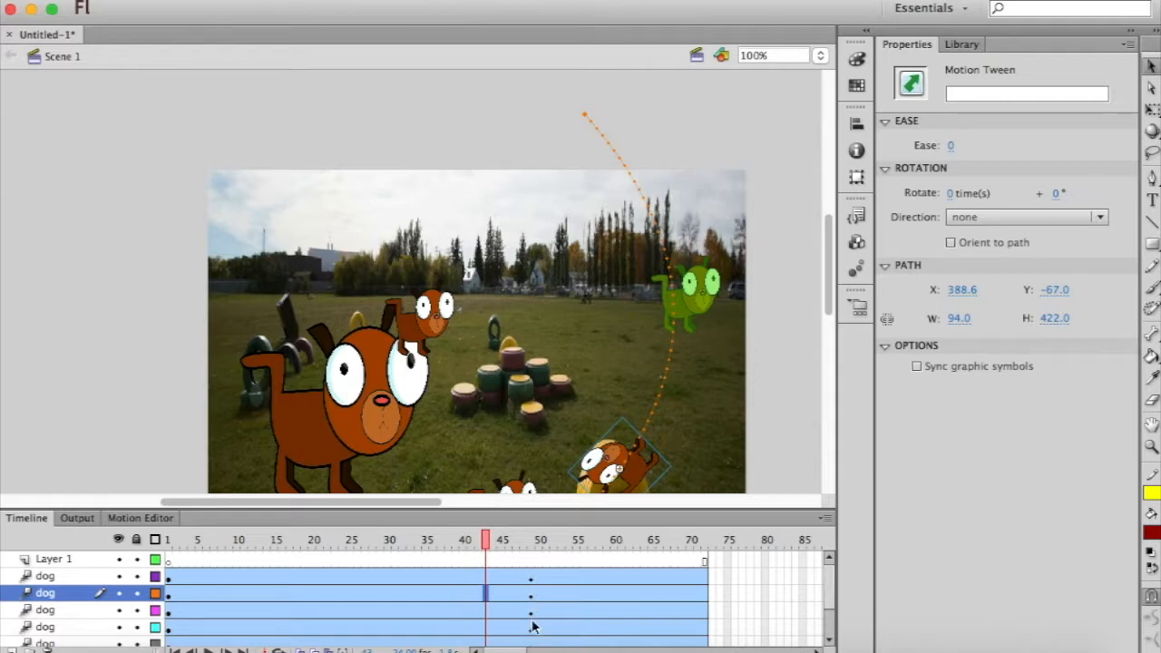
{"action": "left_click", "coordinate": [530, 539]}
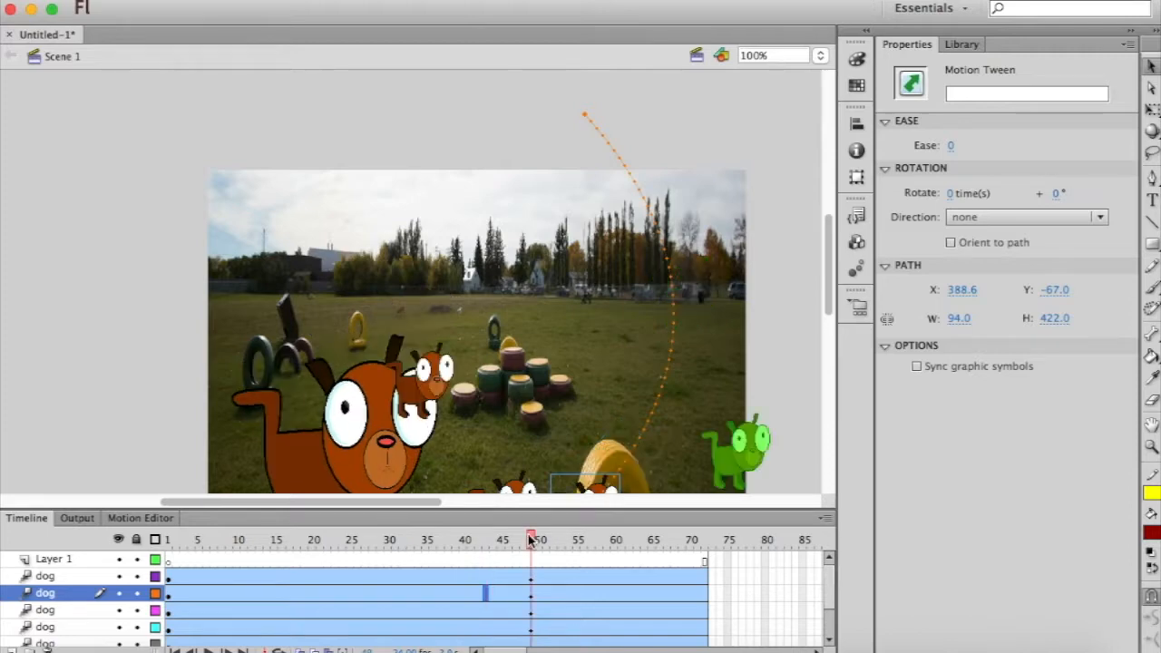
{"action": "left_click_drag", "start_coordinate": [530, 540], "coordinate": [657, 569]}
{"action": "scroll", "coordinate": [657, 568], "scroll_direction": "down", "scroll_amount": 3}
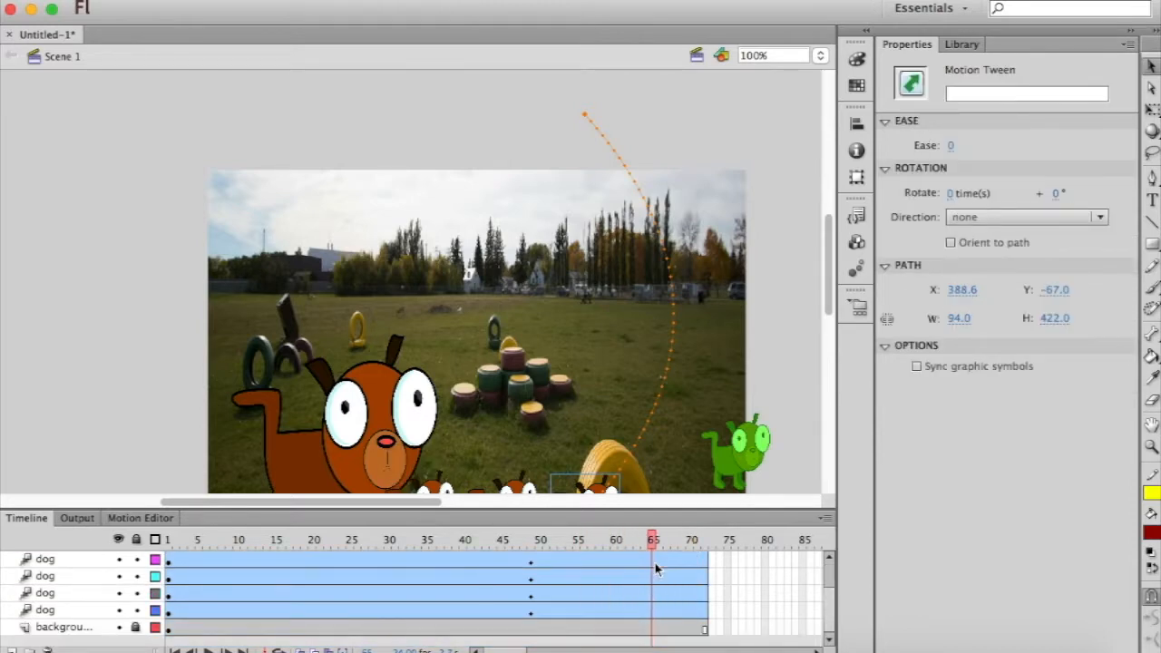
{"action": "scroll", "coordinate": [657, 569], "scroll_direction": "up", "scroll_amount": 3}
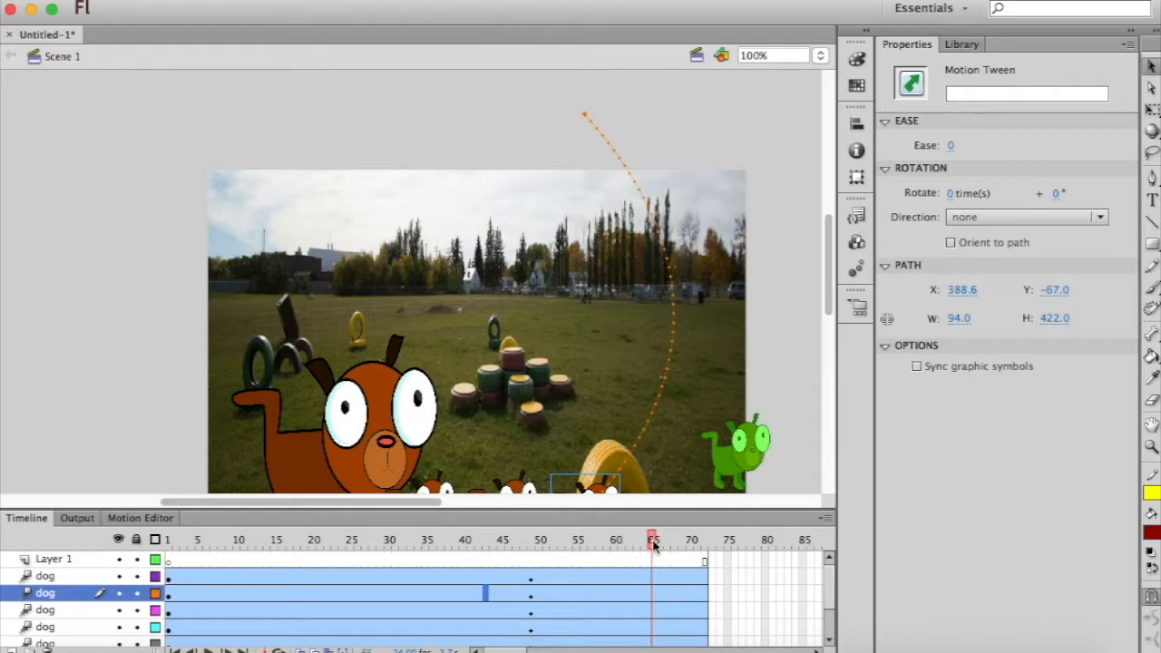
{"action": "left_click_drag", "start_coordinate": [655, 542], "coordinate": [691, 549]}
{"action": "left_click_drag", "start_coordinate": [691, 552], "coordinate": [171, 568]}
{"action": "key", "text": "Return"}
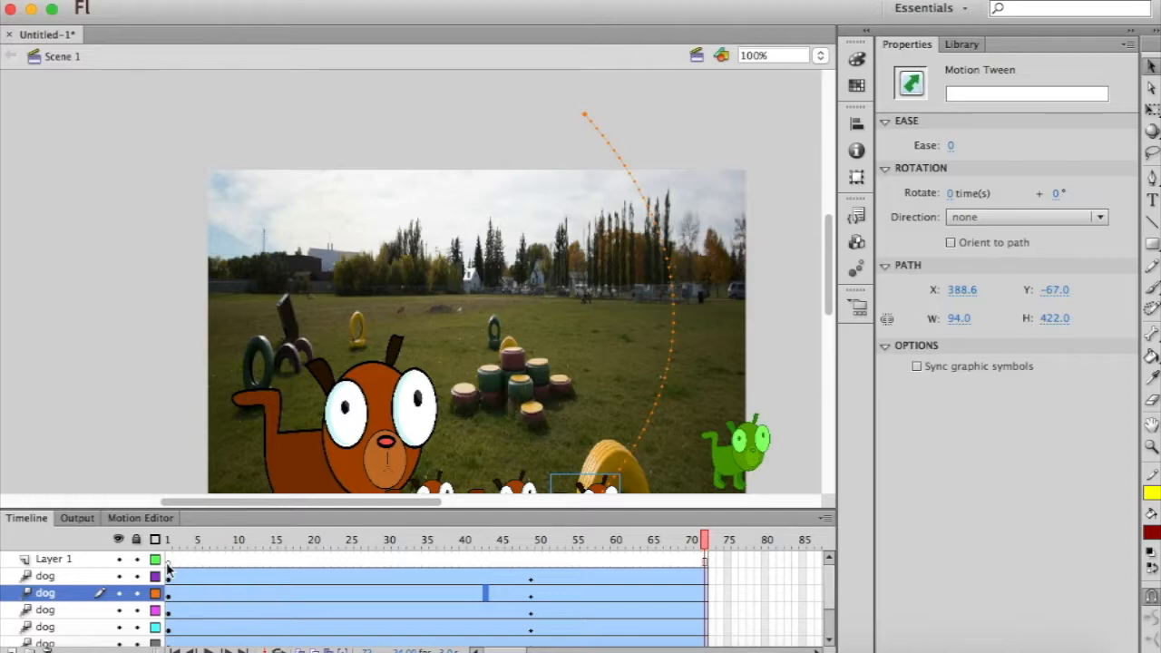
Step: Return to frame 1, set the Text tool's color to bright green and add a new layer above Layer 1
{"action": "left_click_drag", "start_coordinate": [707, 542], "coordinate": [156, 552]}
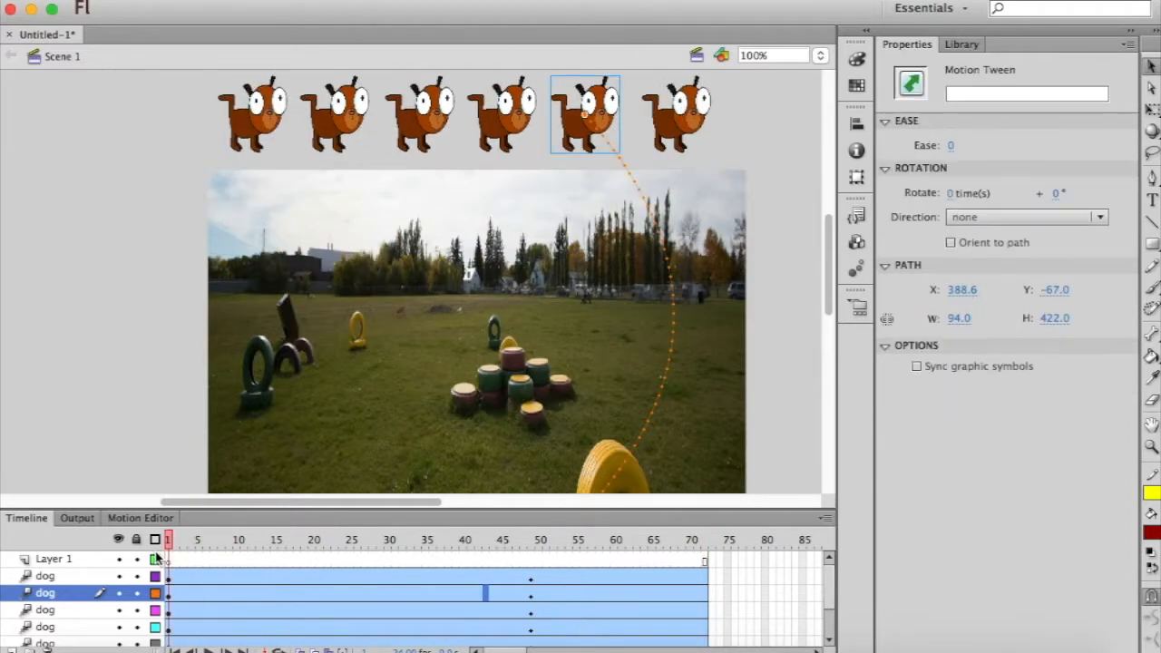
{"action": "left_click", "coordinate": [1151, 202]}
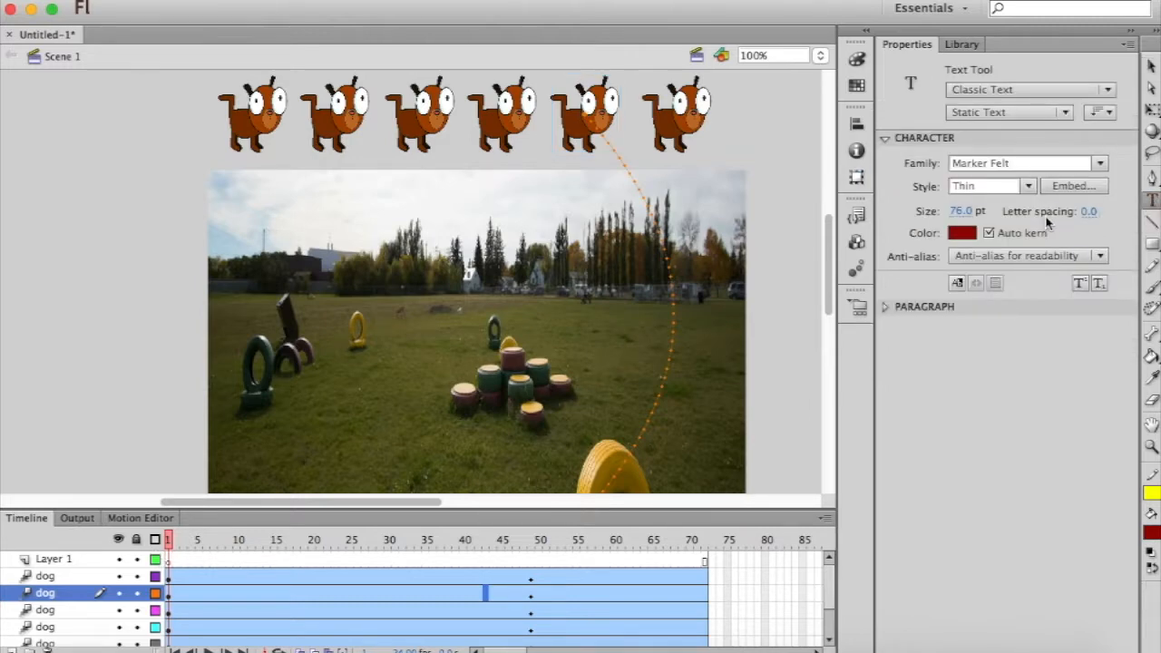
{"action": "left_click", "coordinate": [963, 234]}
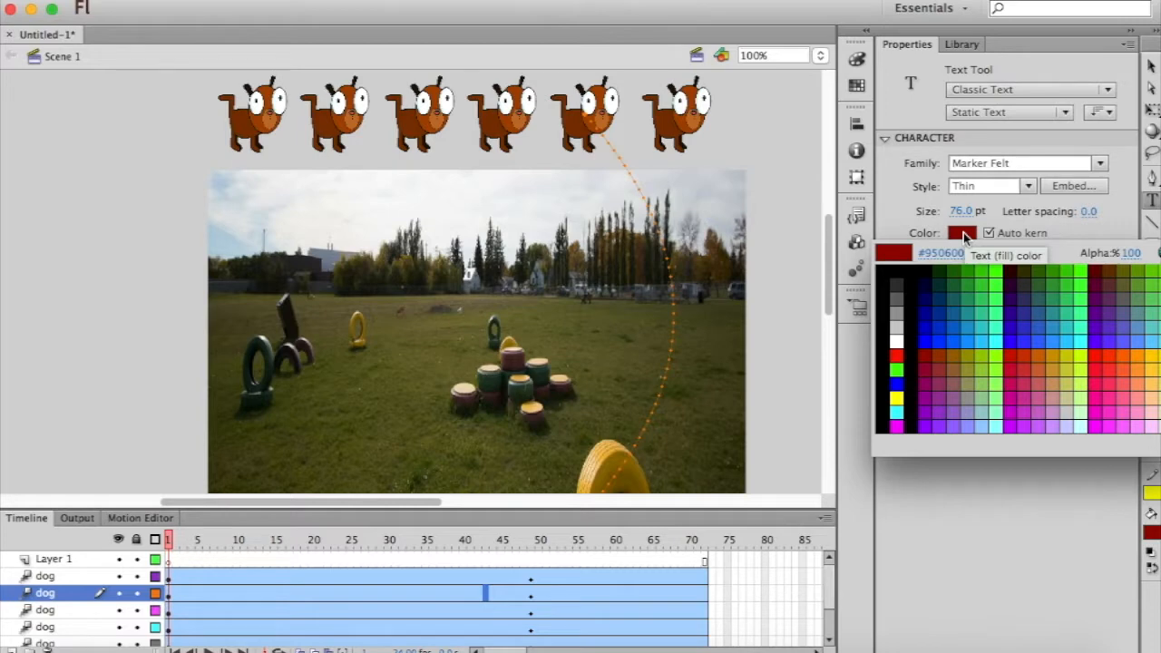
{"action": "left_click", "coordinate": [1003, 270]}
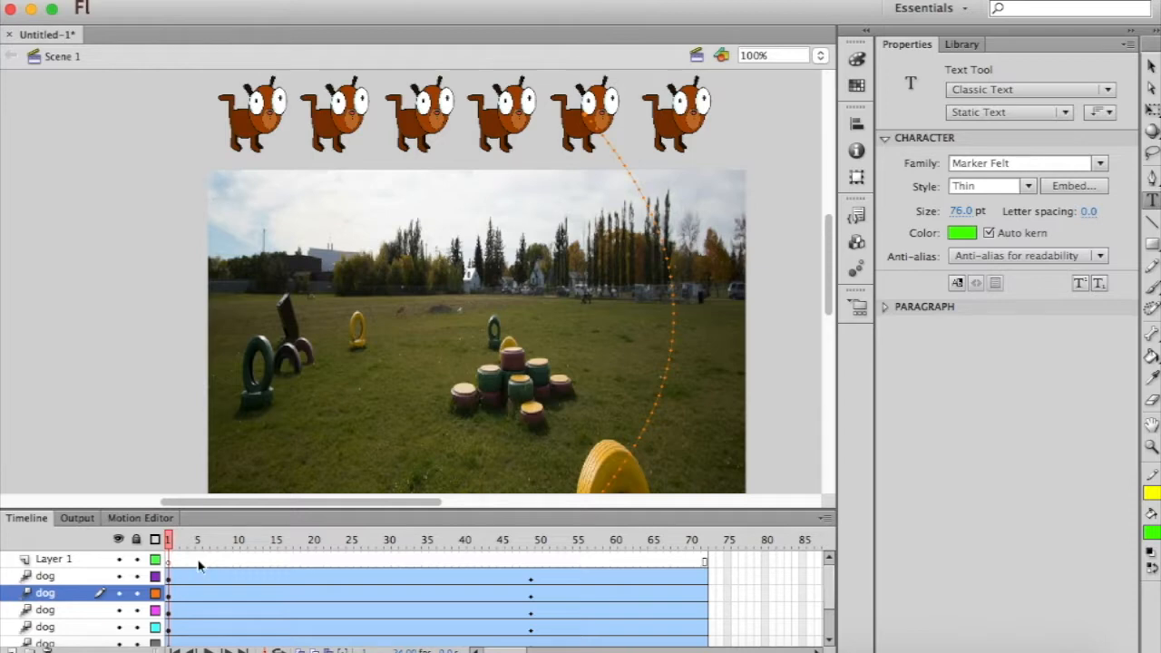
{"action": "left_click", "coordinate": [64, 560]}
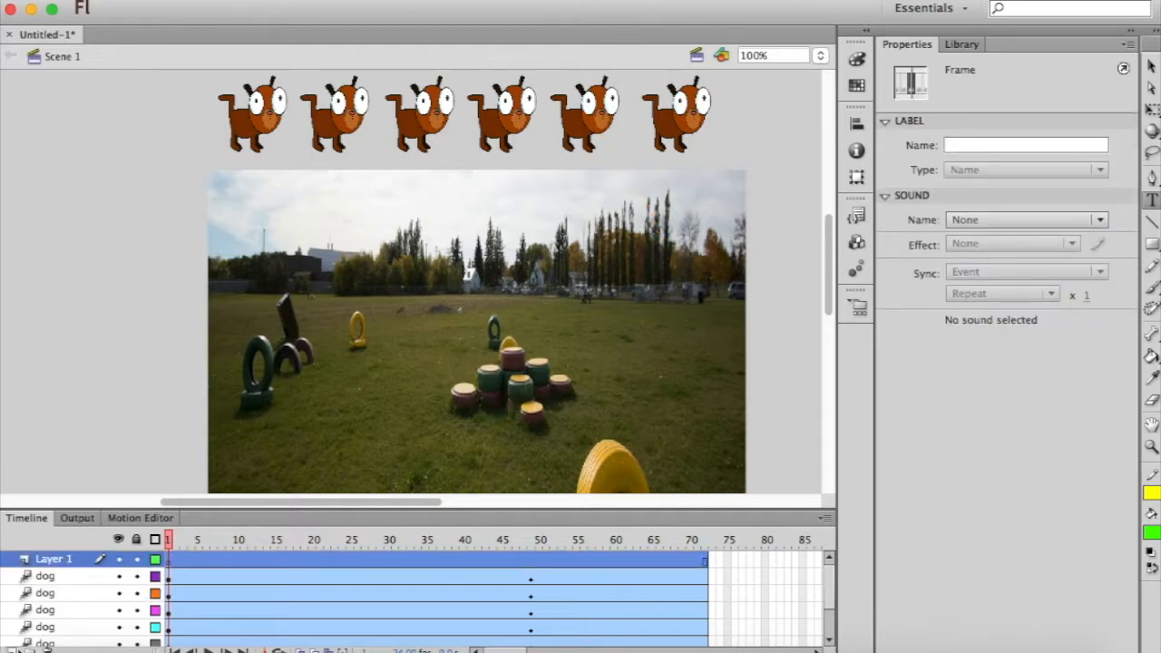
{"action": "left_click", "coordinate": [14, 649]}
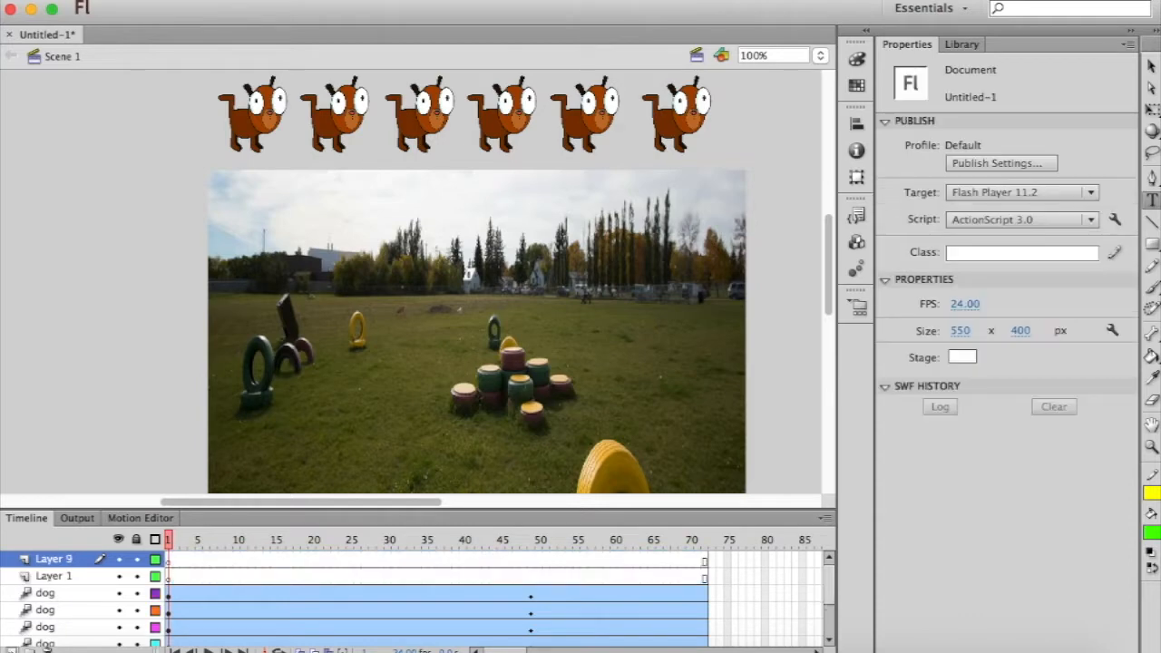
Step: Set the Text tool's font size to 20 pt using a temporary empty text box on the new layer
{"action": "left_click", "coordinate": [221, 184]}
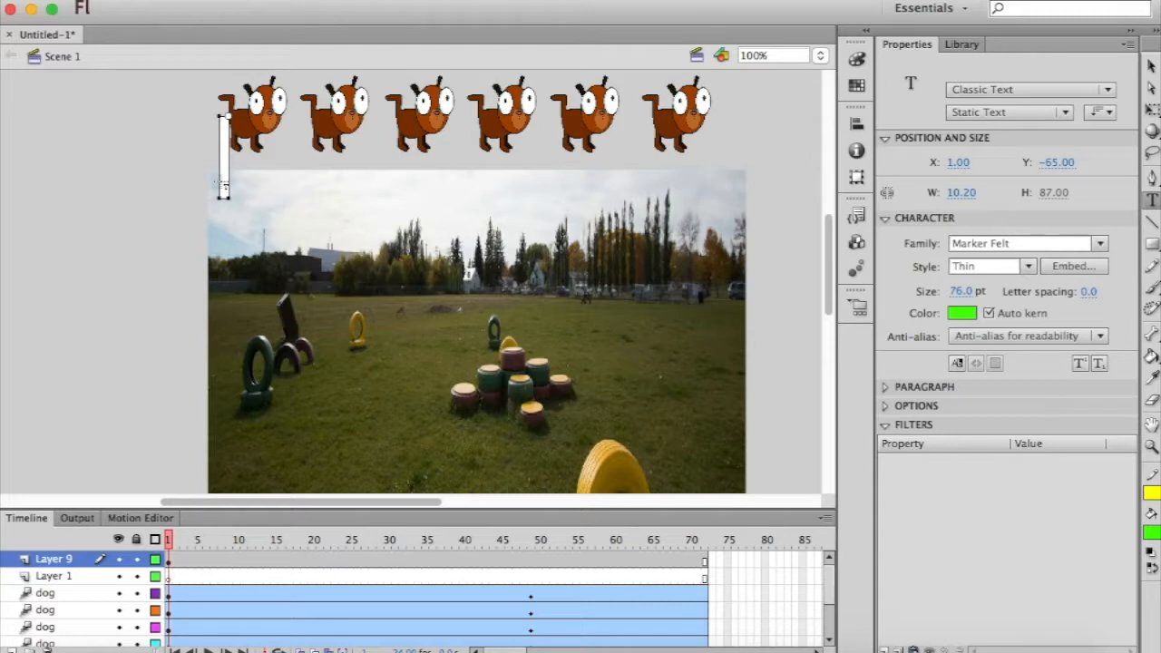
{"action": "left_click", "coordinate": [956, 290]}
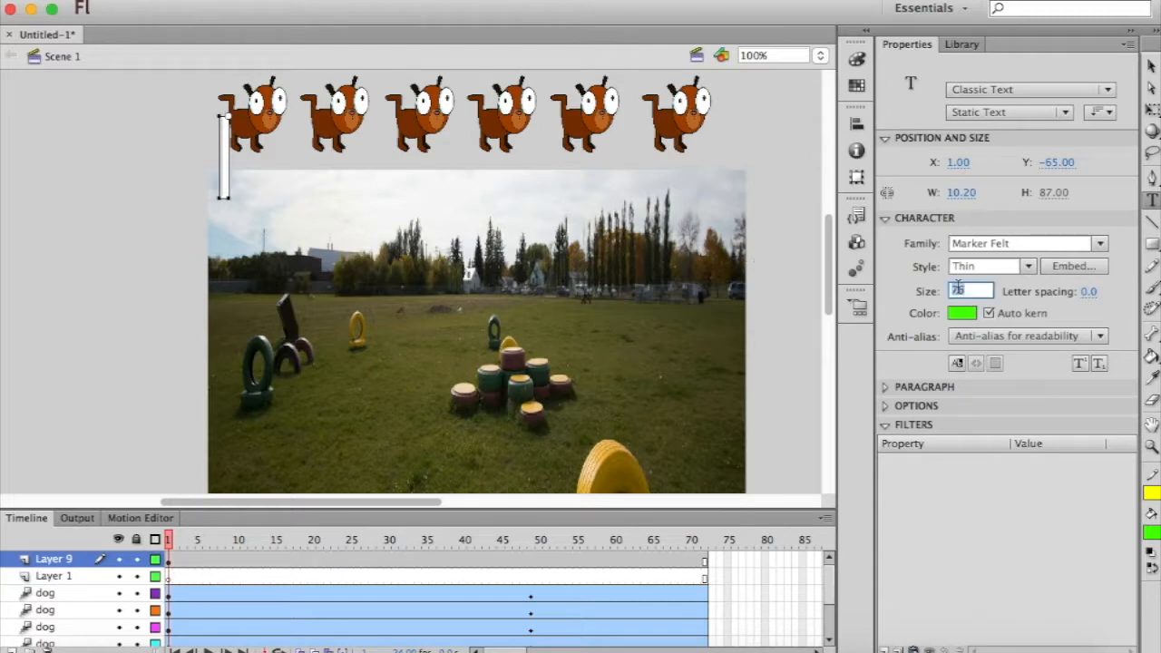
{"action": "type", "text": "20"}
{"action": "key", "text": "Return"}
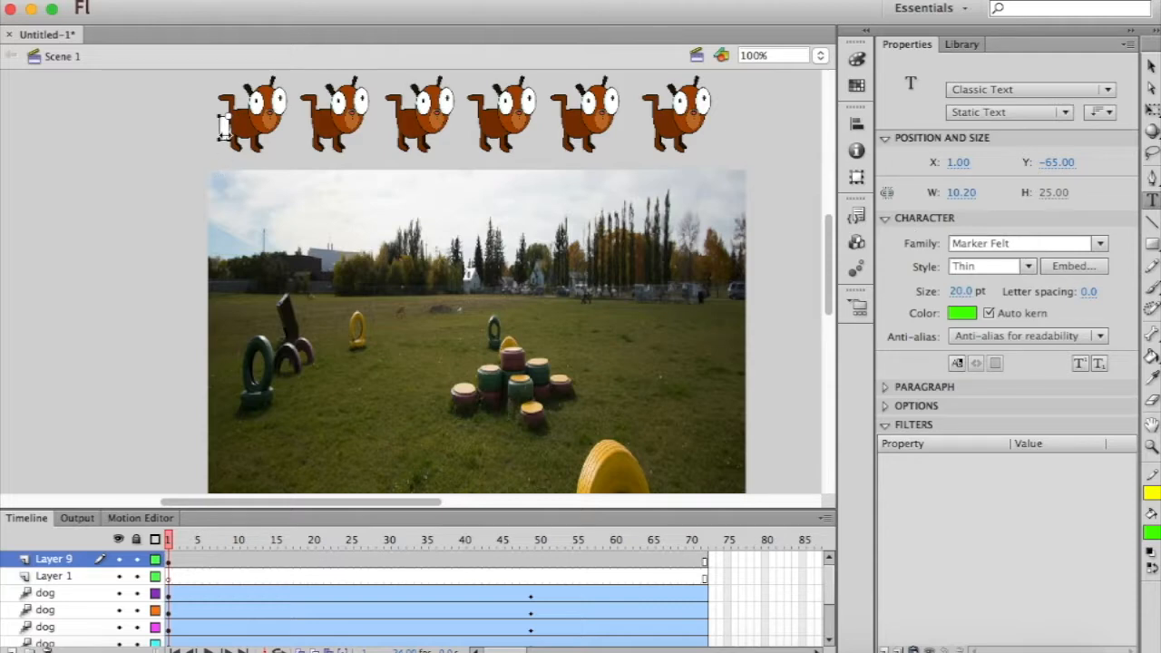
{"action": "left_click", "coordinate": [1152, 67]}
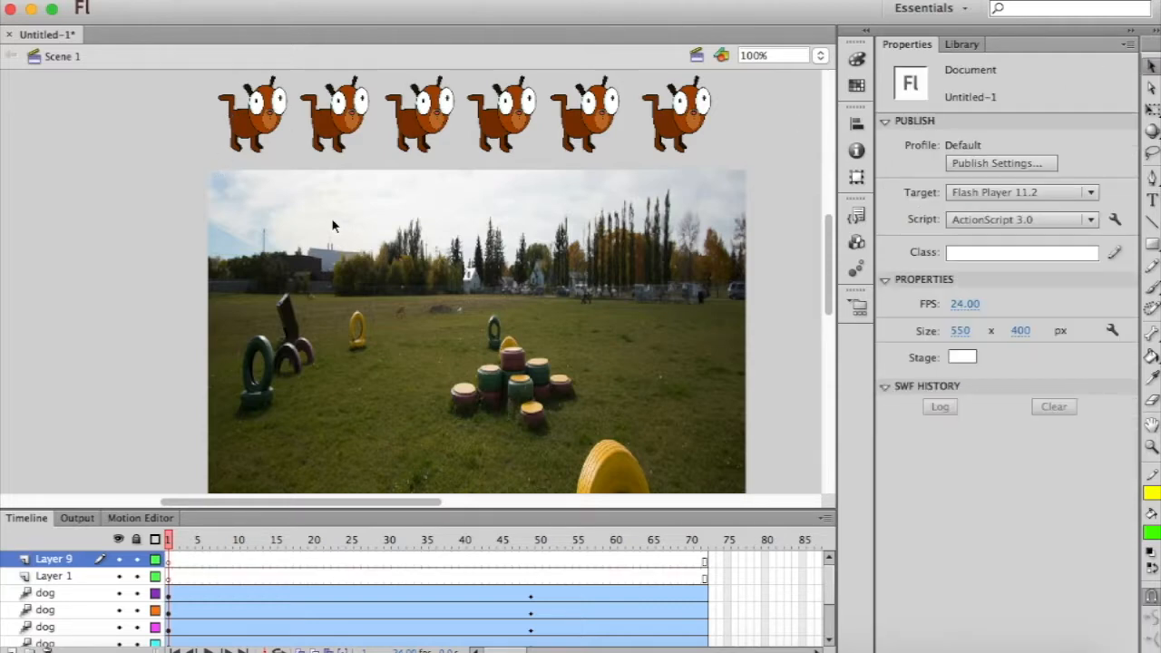
Step: Add the green text label "ALPHA" beneath the first dog at the upper edge of the park photo
{"action": "left_click", "coordinate": [1152, 199]}
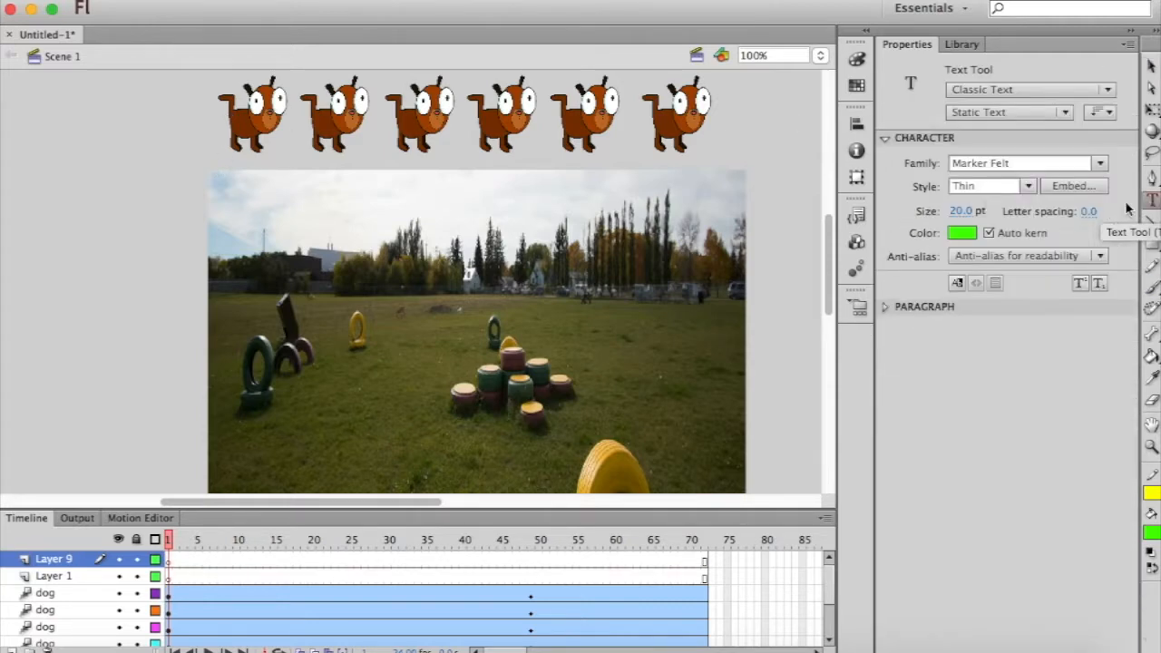
{"action": "left_click", "coordinate": [223, 181]}
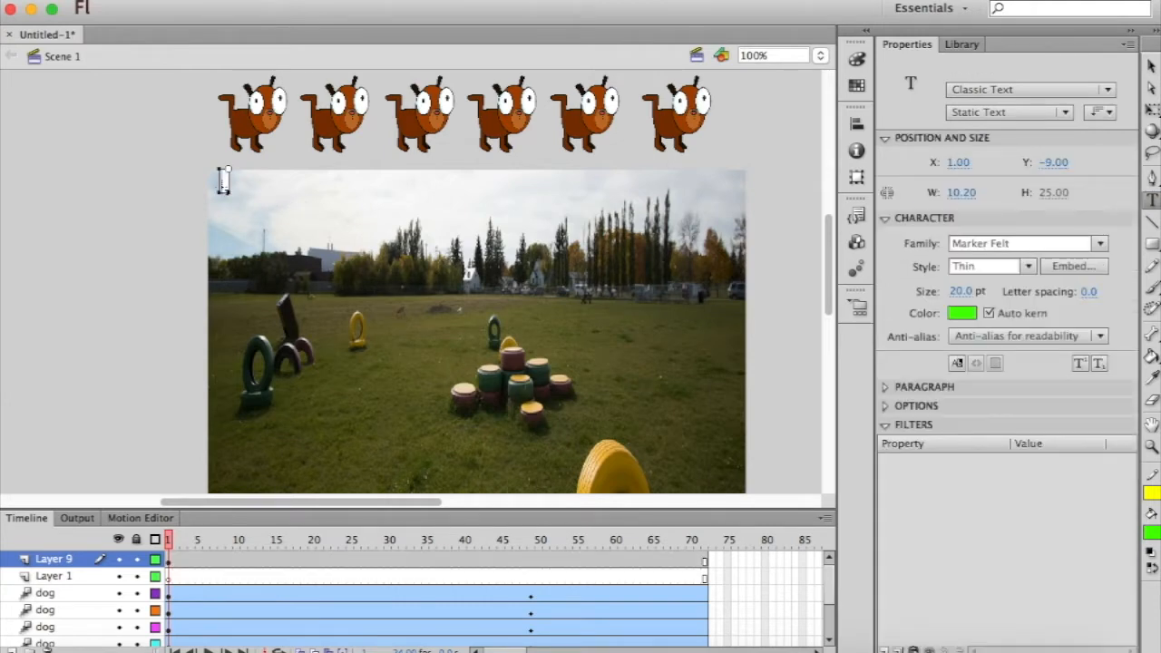
{"action": "key", "text": "Escape"}
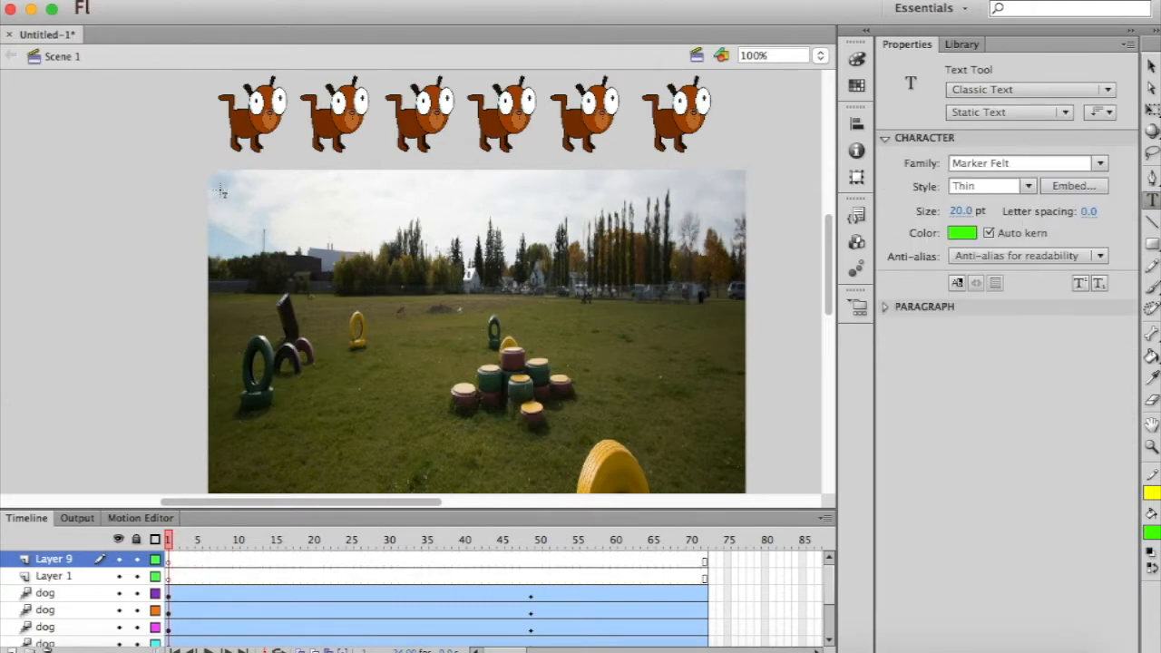
{"action": "left_click", "coordinate": [222, 182]}
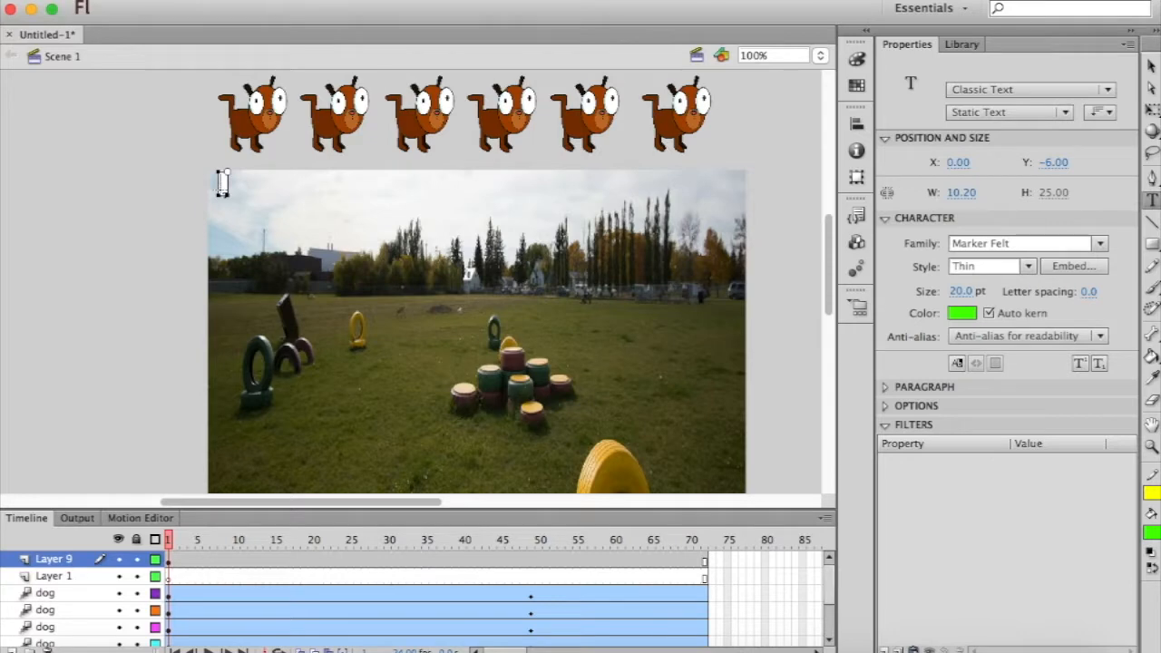
{"action": "type", "text": "ALPHA"}
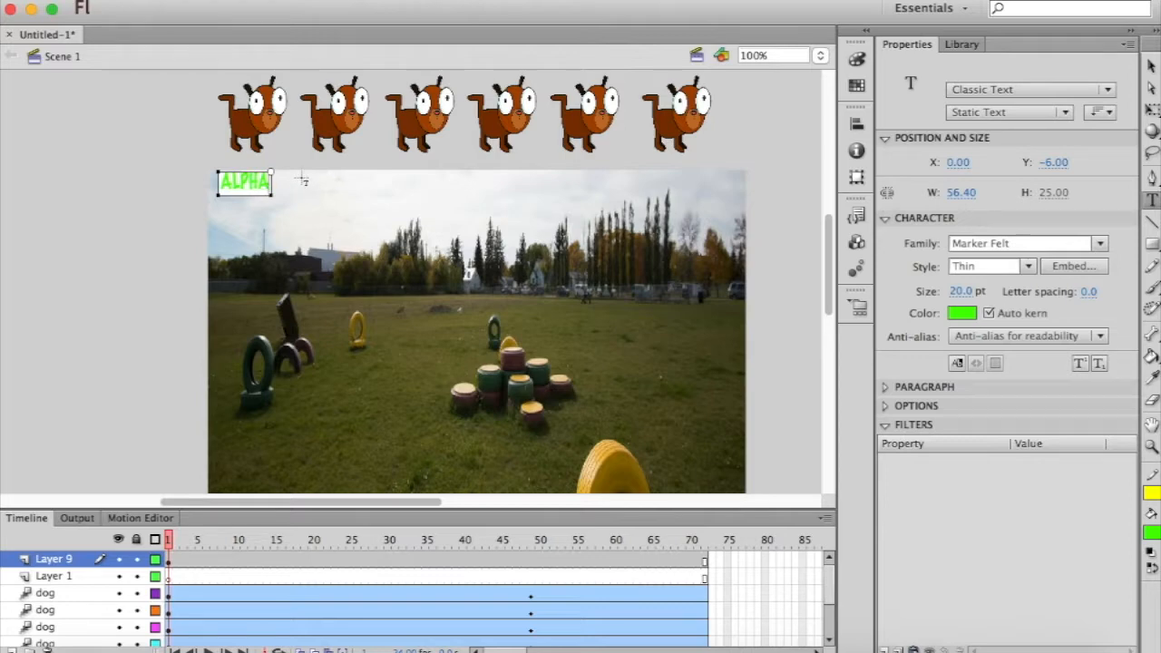
{"action": "key", "text": "Escape"}
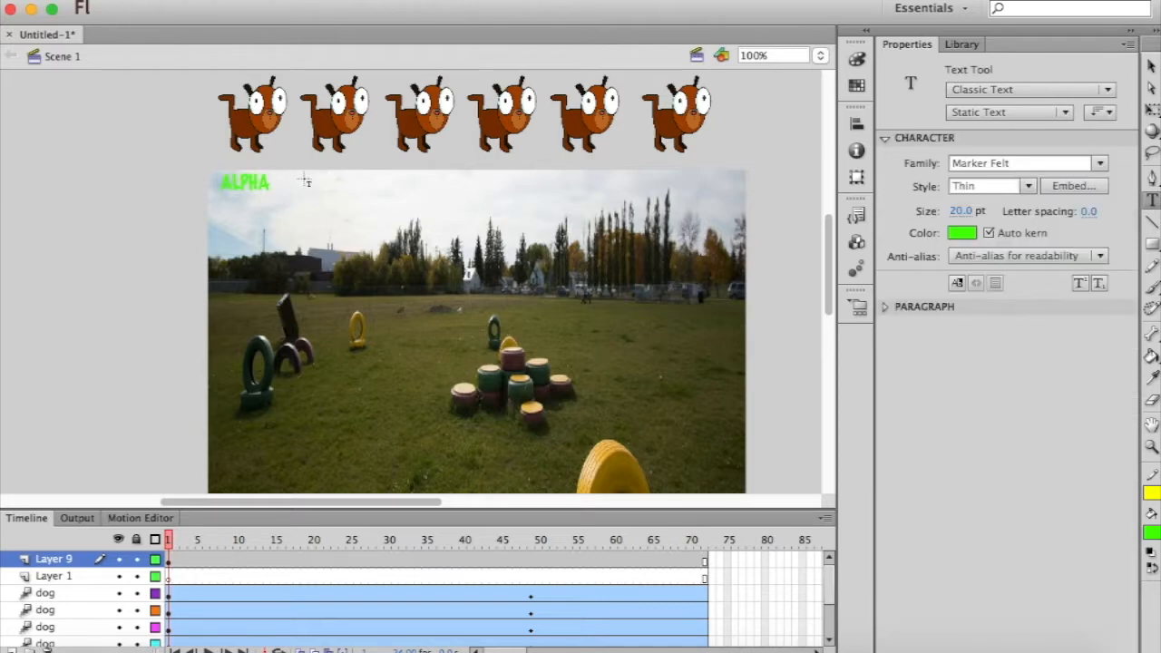
Step: Add the green text label "SIZE" beneath the second dog, near the upper edge of the park photo
{"action": "left_click", "coordinate": [300, 170]}
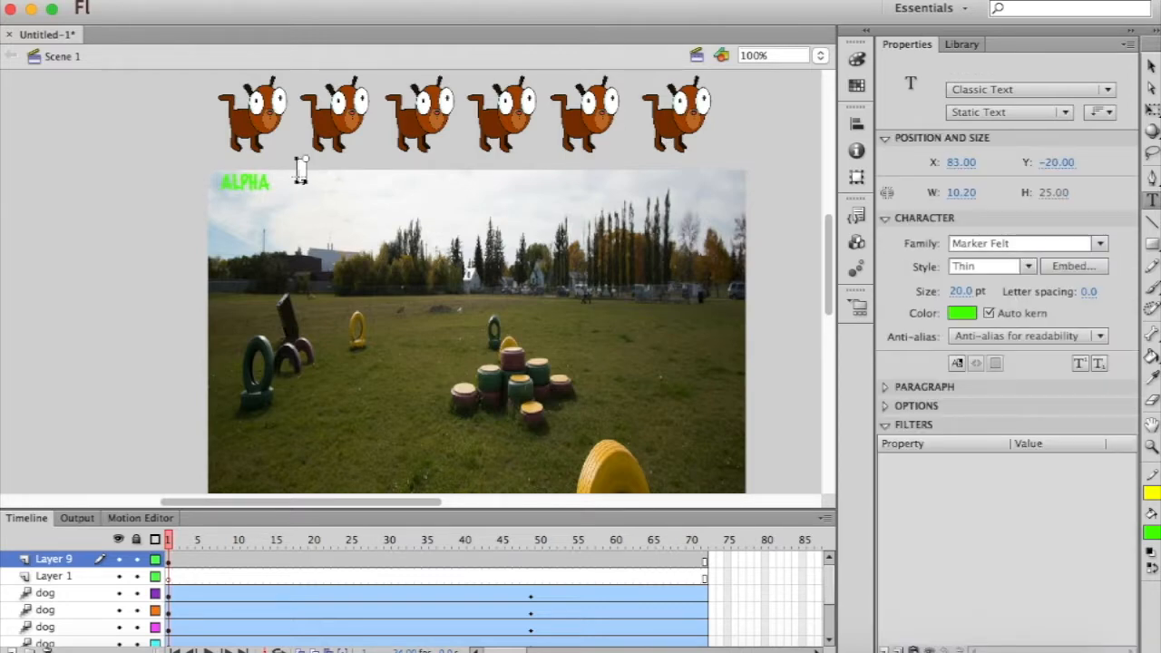
{"action": "key", "text": "Escape"}
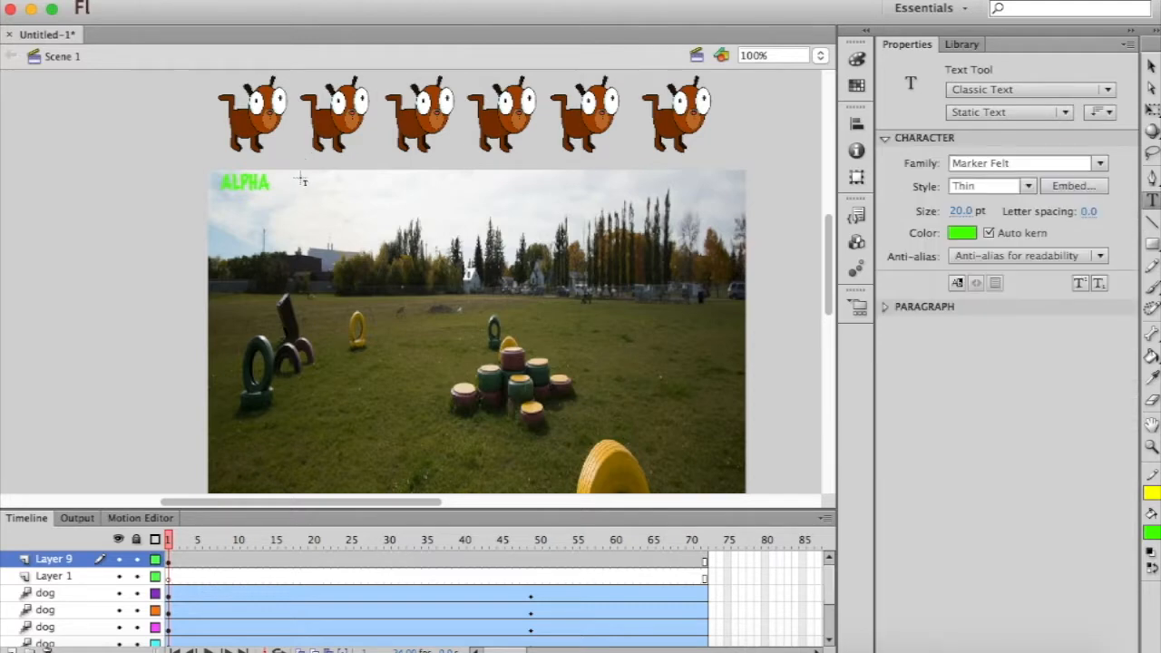
{"action": "left_click", "coordinate": [300, 177]}
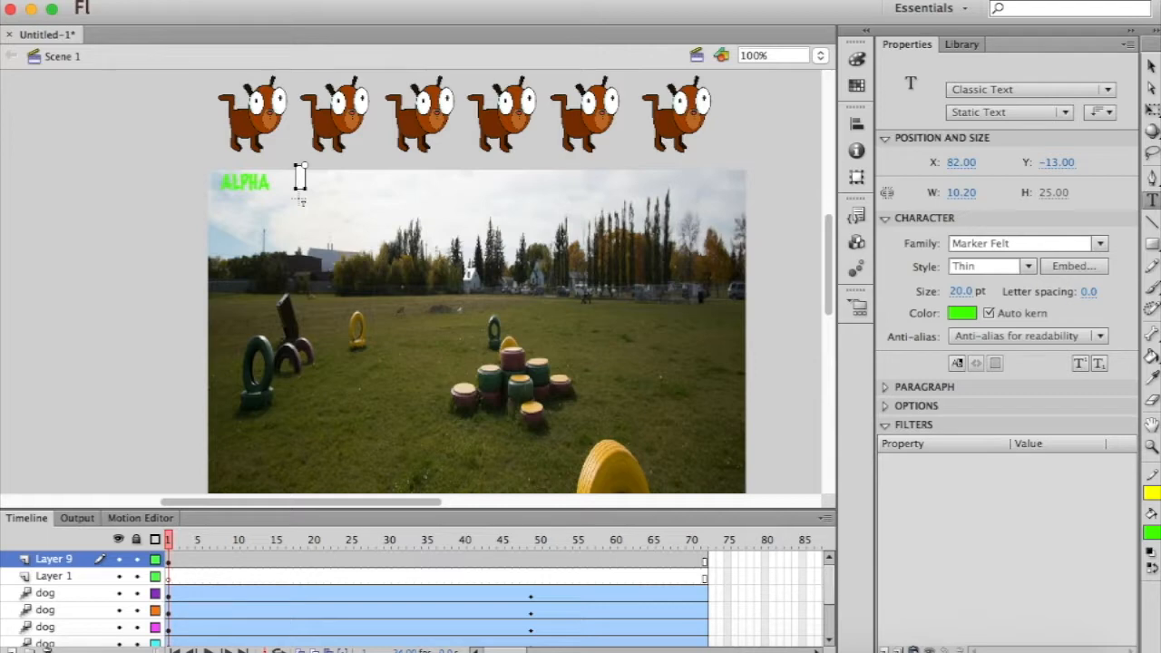
{"action": "type", "text": "SIZE"}
{"action": "key", "text": "Escape"}
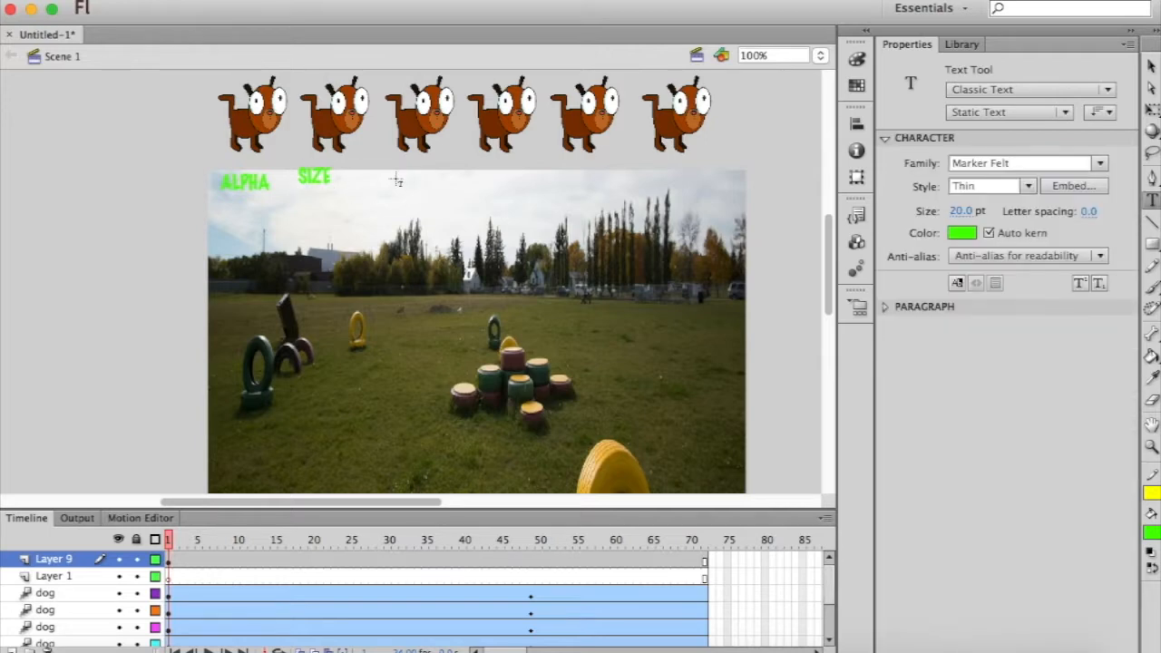
Step: Add the green labels "EASE IN" beneath the third dog and "EASE OUT" beneath the fourth dog
{"action": "left_click", "coordinate": [391, 170]}
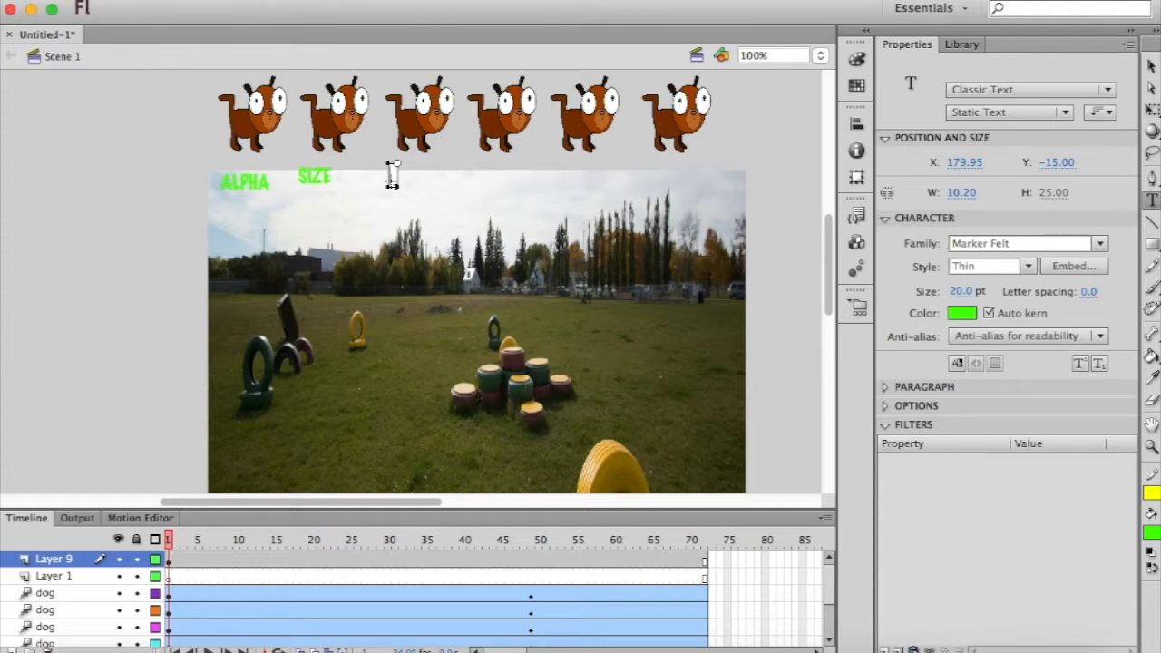
{"action": "type", "text": "EASE IN"}
{"action": "key", "text": "Escape"}
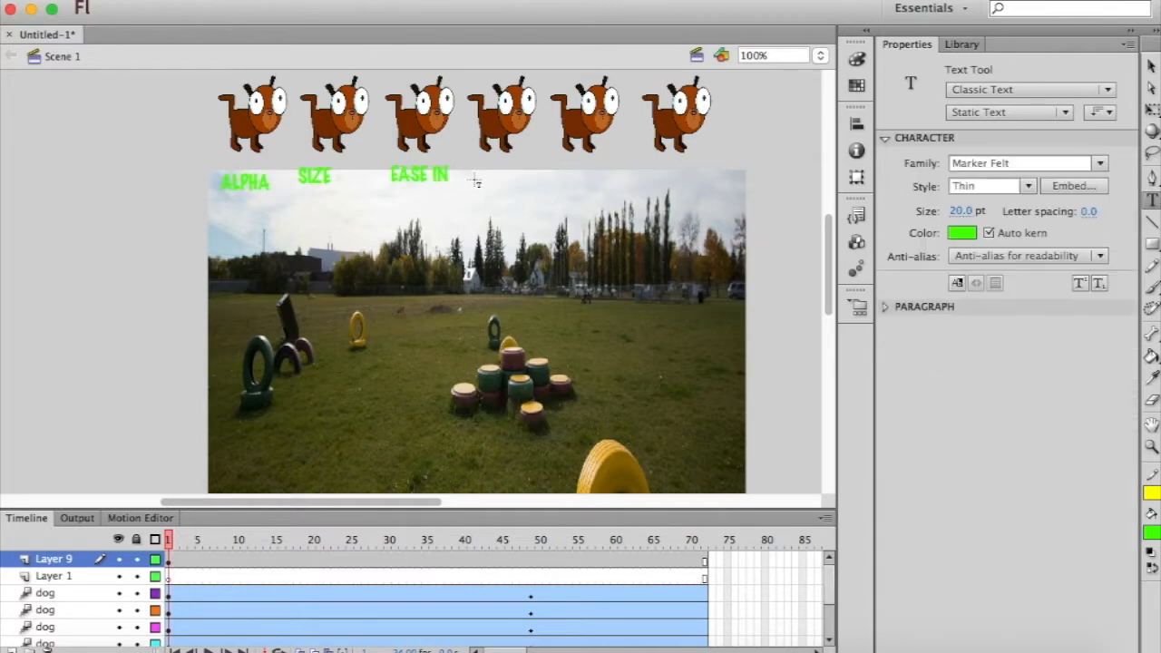
{"action": "left_click", "coordinate": [473, 170]}
{"action": "type", "text": "EASE OUT"}
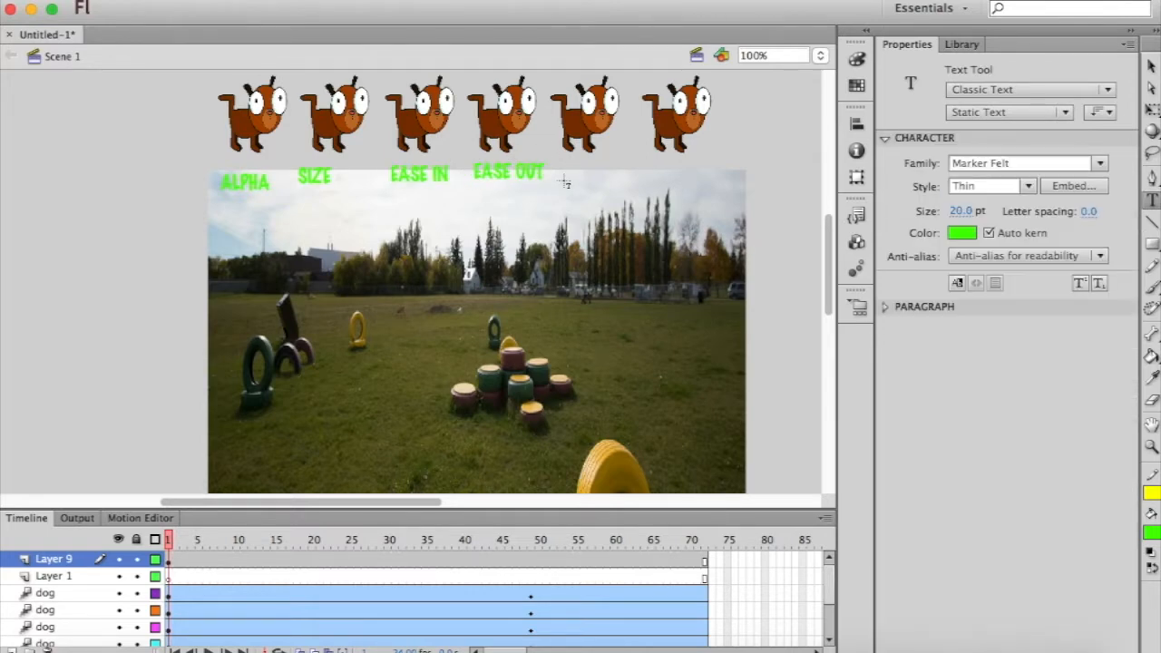
{"action": "key", "text": "Escape"}
Step: Add the green text label "ROTATE" beneath the fifth dog at the photo's upper edge
{"action": "left_click", "coordinate": [565, 173]}
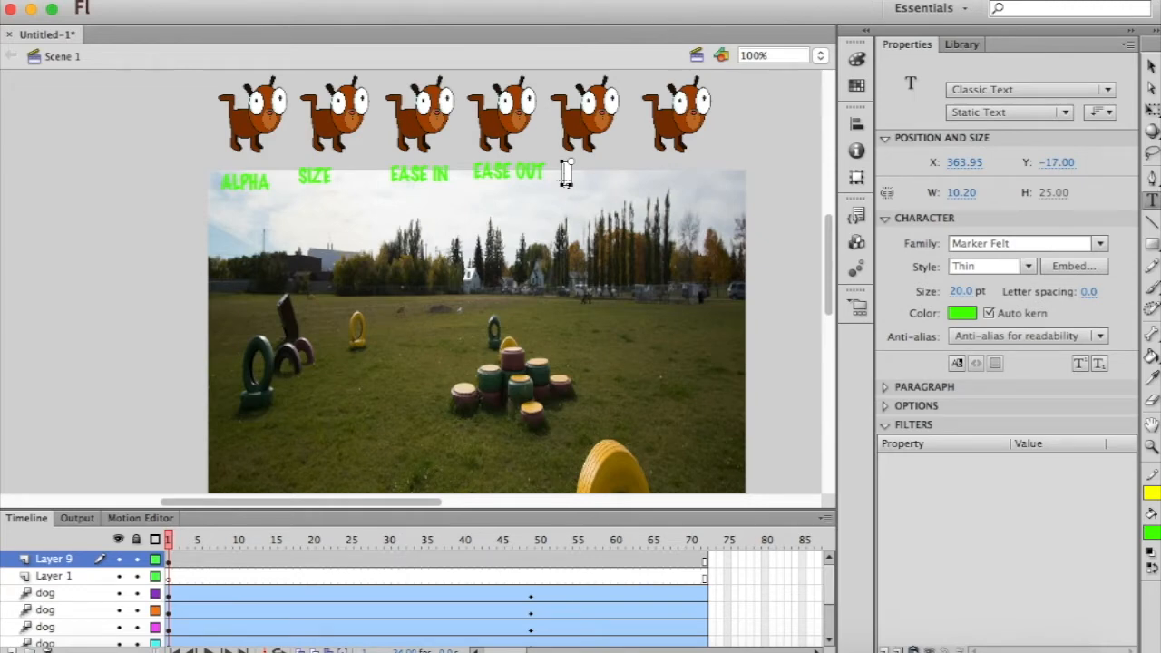
{"action": "type", "text": "ROTATE"}
{"action": "left_click", "coordinate": [648, 178]}
Step: Add the label "CUSTOM PATH" in blue text beneath the sixth dog
{"action": "left_click", "coordinate": [648, 179]}
{"action": "left_click", "coordinate": [961, 314]}
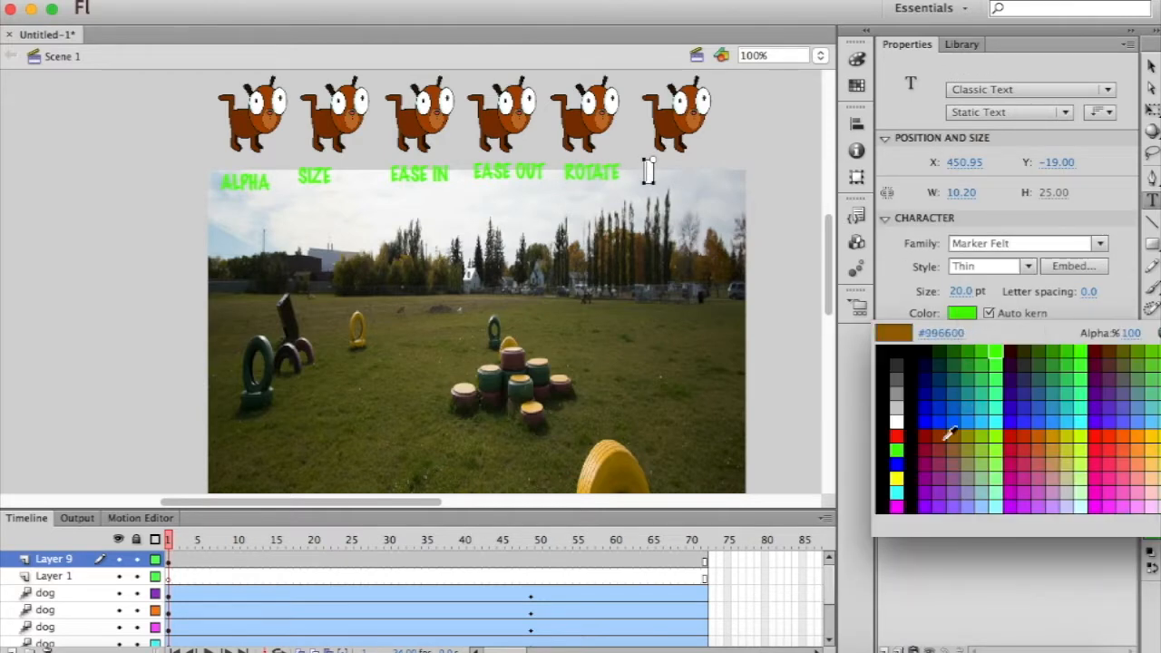
{"action": "left_click", "coordinate": [898, 462]}
{"action": "type", "text": "CUSTO"}
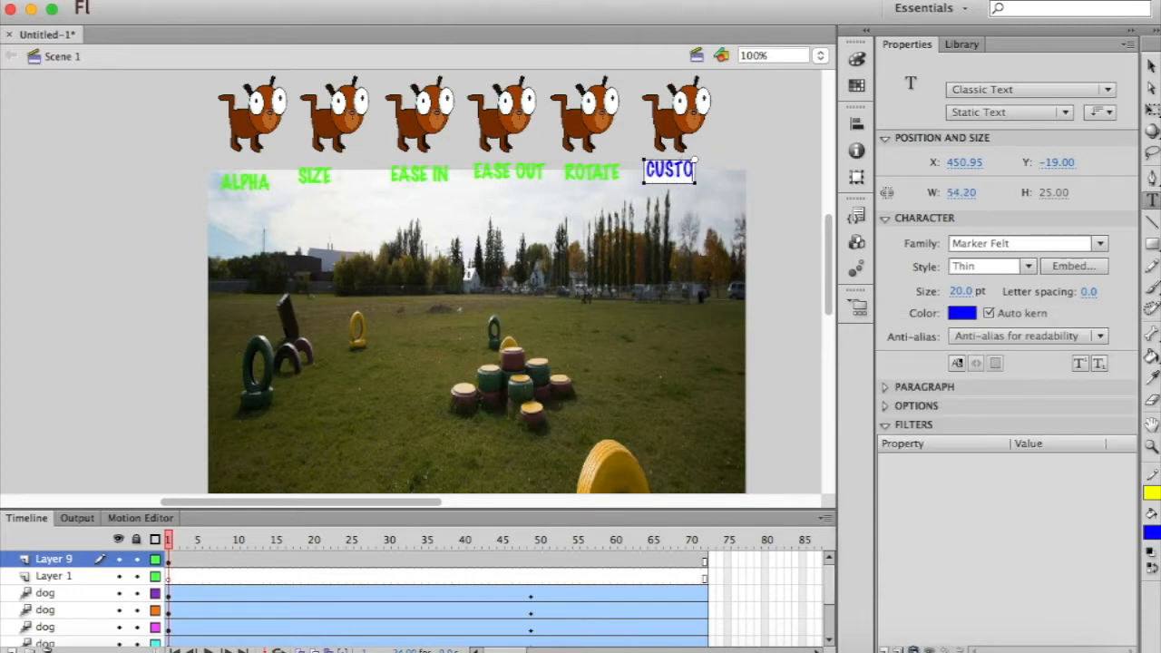
{"action": "type", "text": "M PATH"}
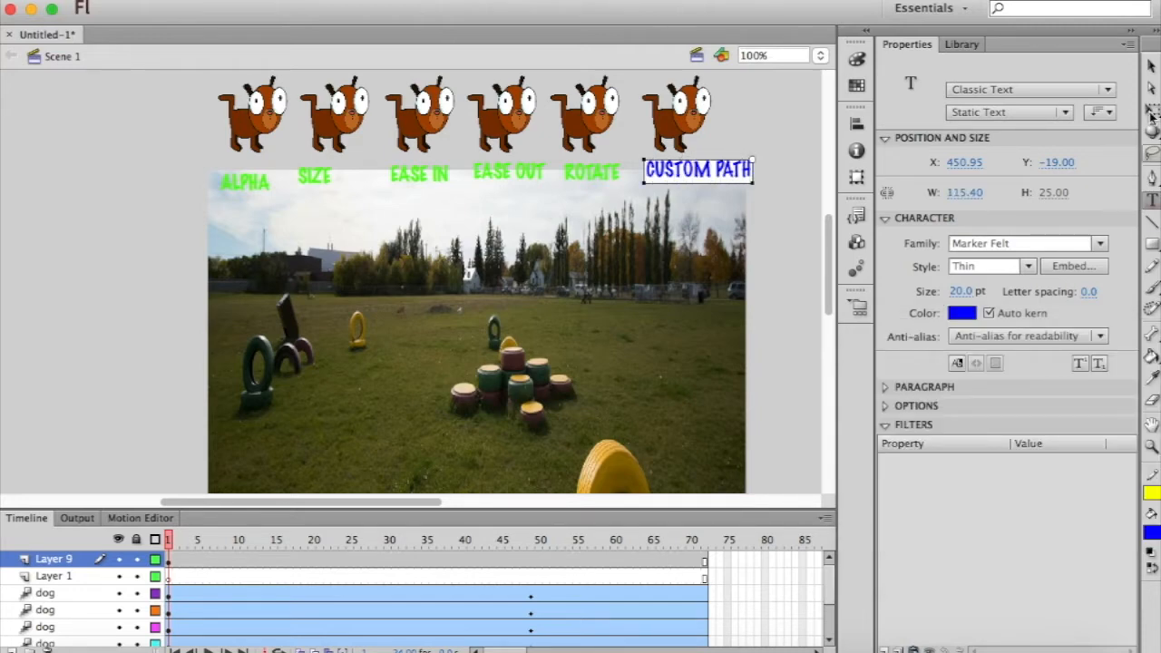
Step: Move the SIZE, EASE IN, EASE OUT, ROTATE and CUSTOM PATH labels down onto the photo, roughly in line with ALPHA
{"action": "left_click", "coordinate": [1151, 67]}
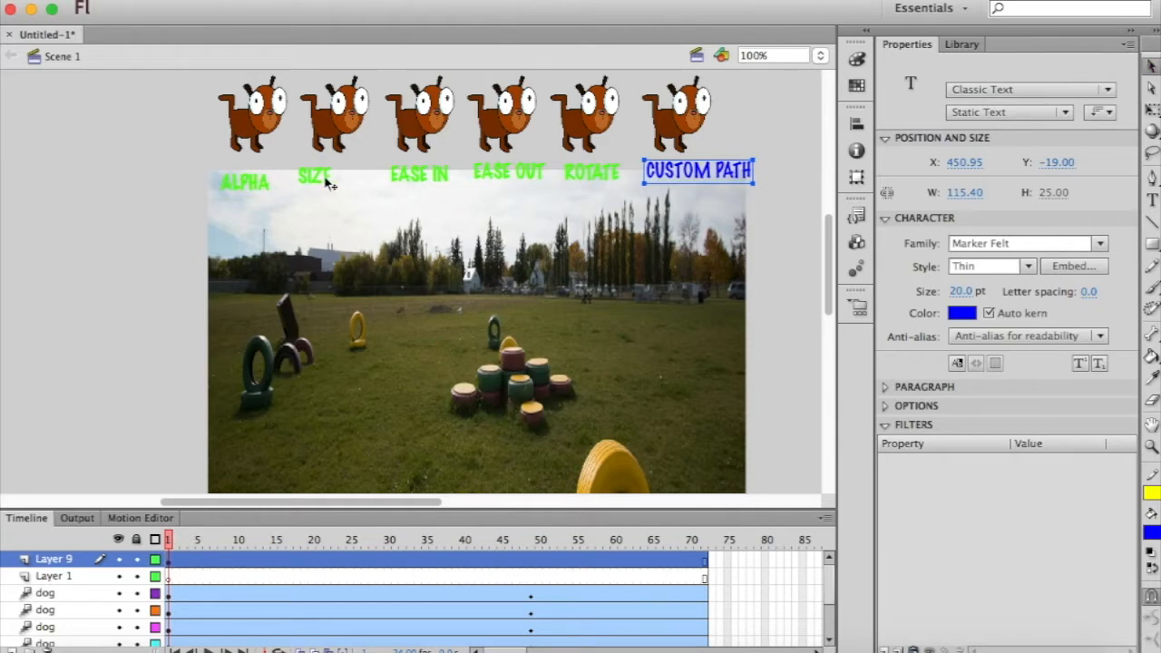
{"action": "left_click_drag", "start_coordinate": [325, 176], "coordinate": [315, 185]}
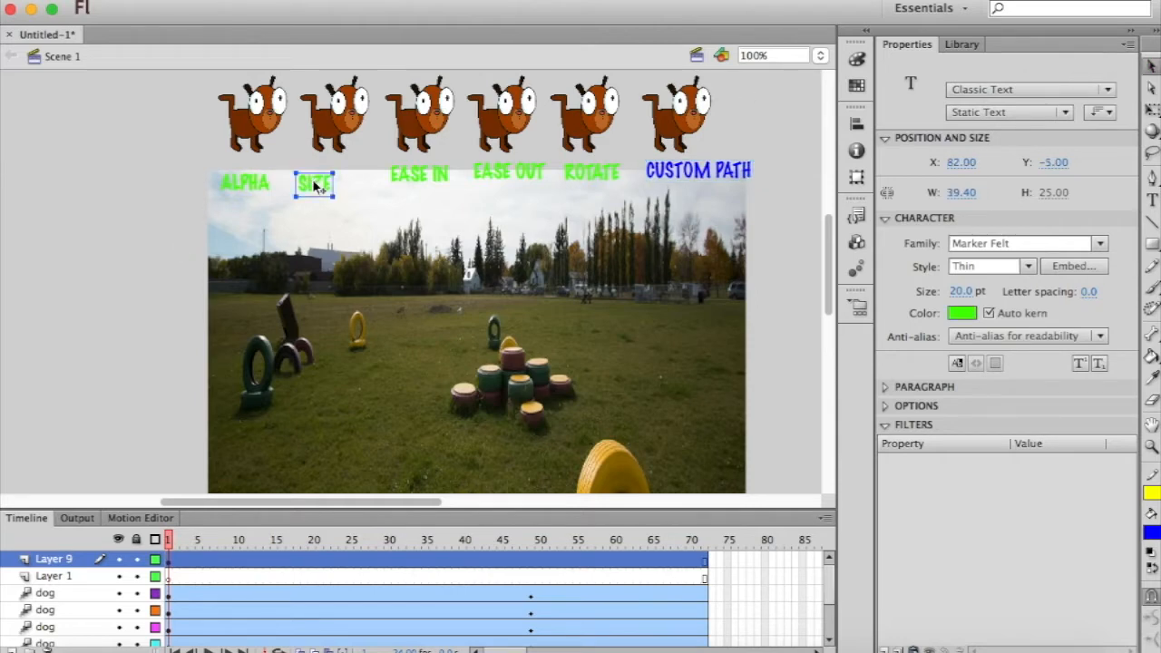
{"action": "left_click_drag", "start_coordinate": [419, 177], "coordinate": [417, 190]}
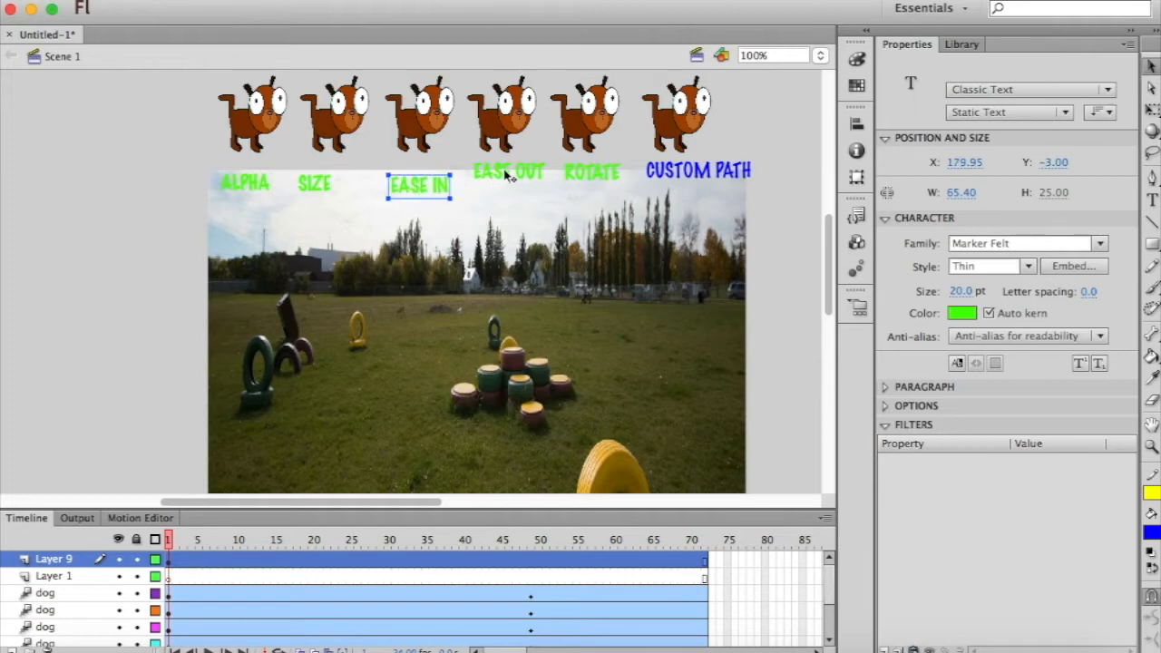
{"action": "left_click_drag", "start_coordinate": [505, 172], "coordinate": [496, 186]}
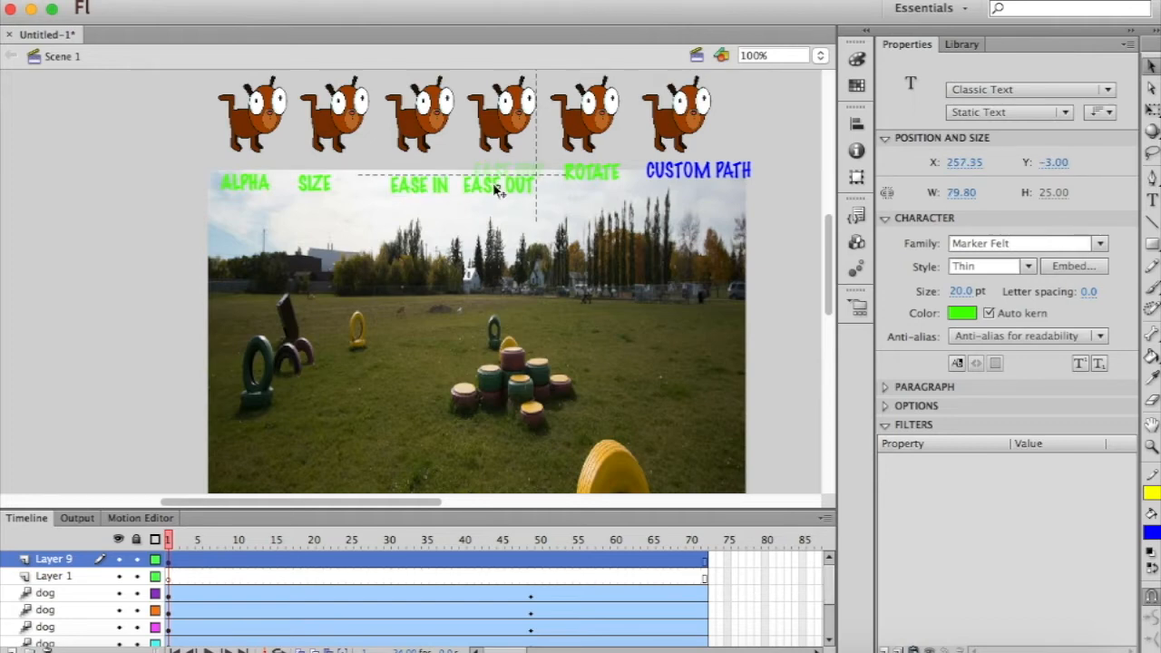
{"action": "left_click_drag", "start_coordinate": [597, 175], "coordinate": [583, 192]}
{"action": "left_click_drag", "start_coordinate": [681, 175], "coordinate": [665, 191]}
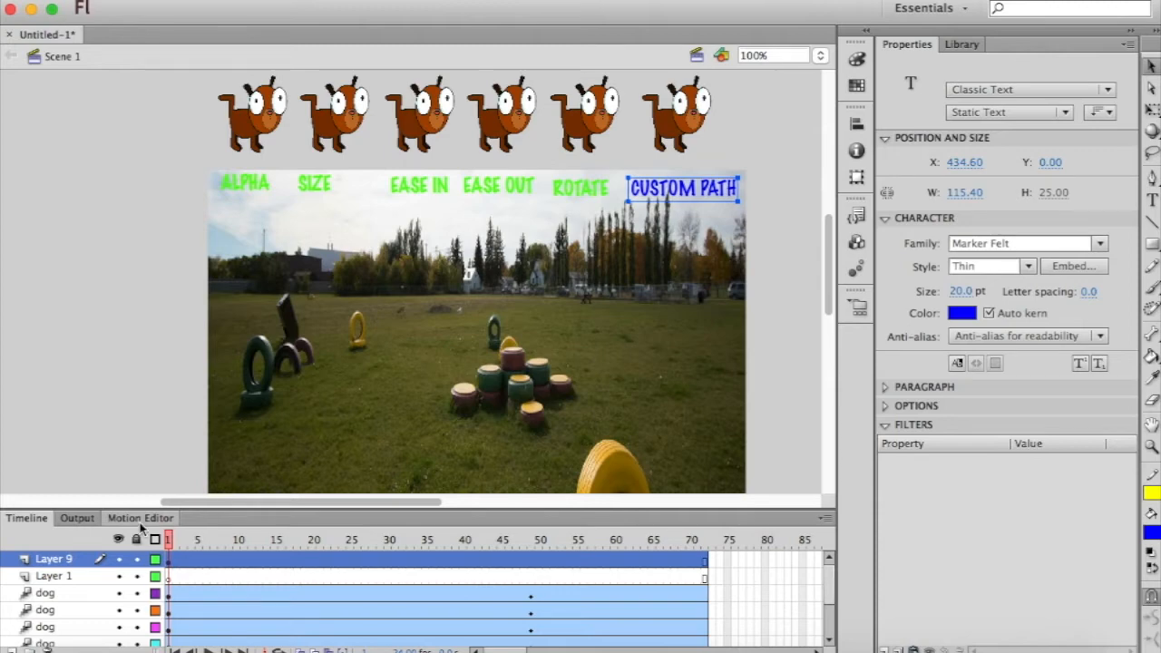
Step: Play the labelled animation from frame 1, and scrub back from the end to around frame 34 to review the dogs' motion
{"action": "left_click", "coordinate": [167, 541]}
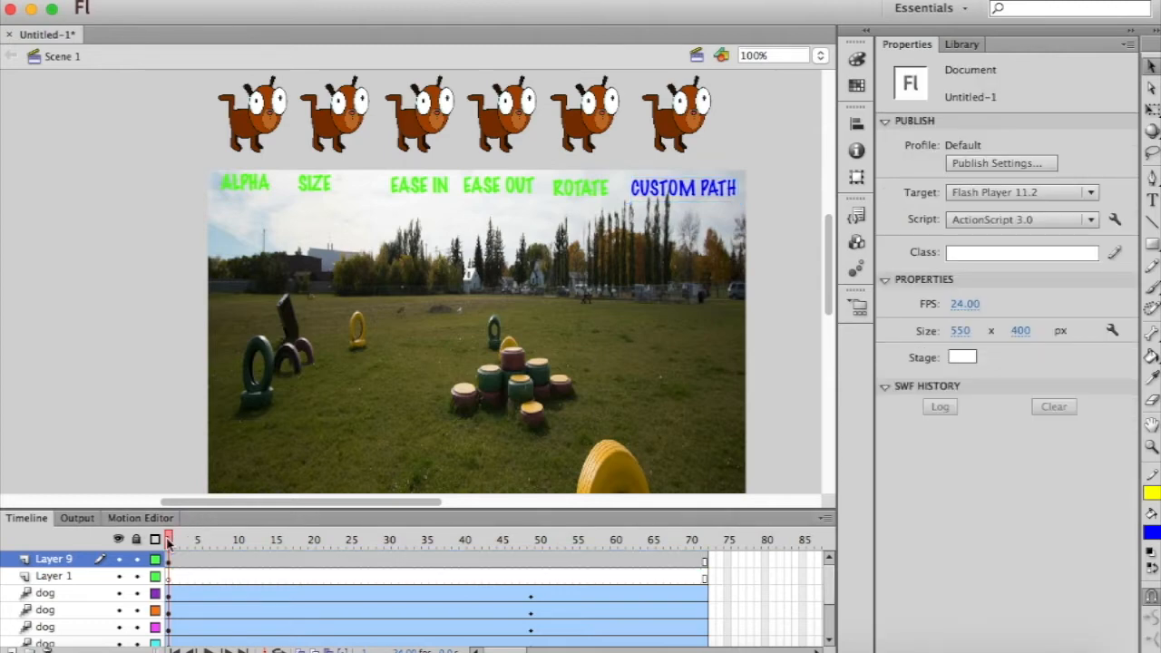
{"action": "key", "text": "Return"}
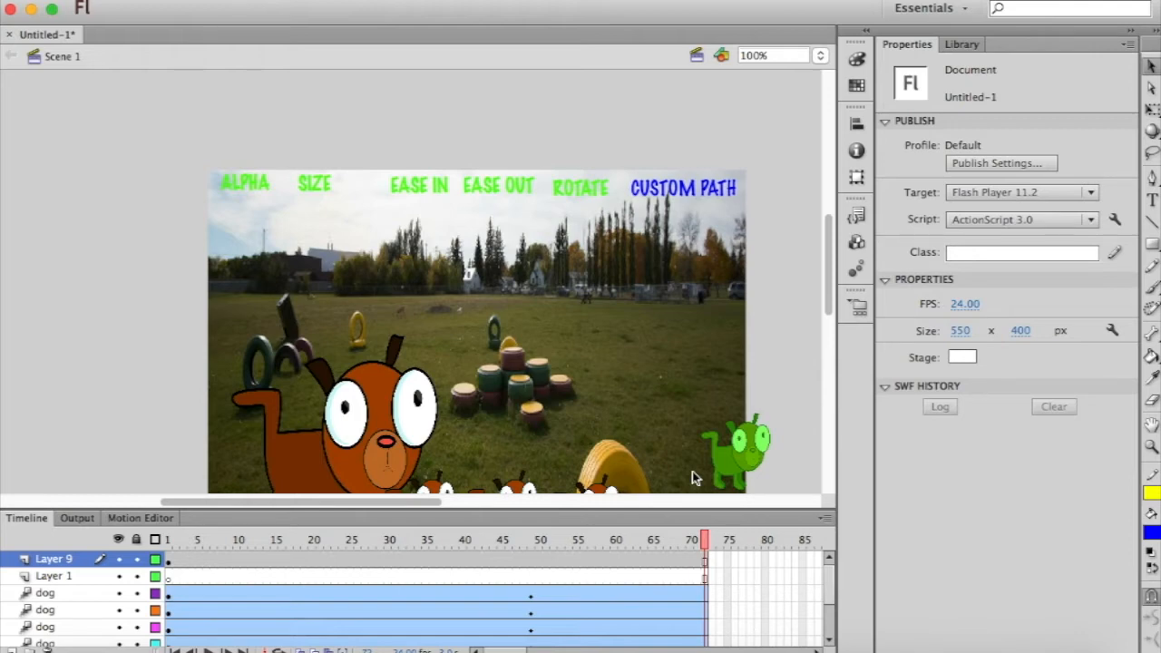
{"action": "left_click_drag", "start_coordinate": [706, 542], "coordinate": [576, 553]}
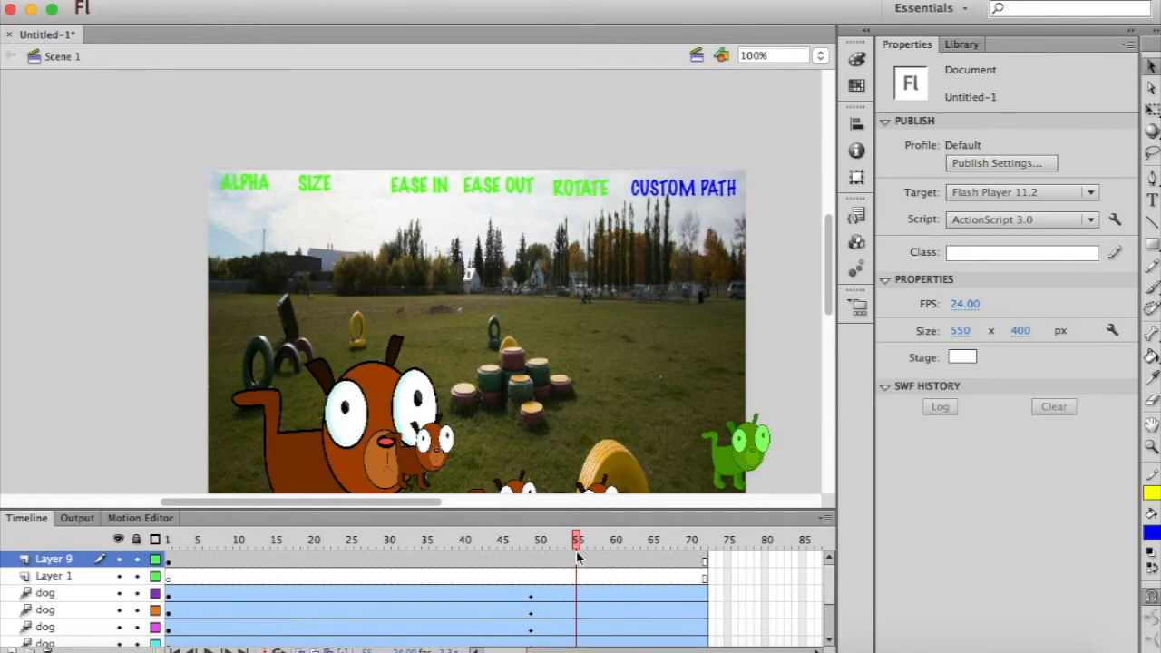
{"action": "left_click_drag", "start_coordinate": [576, 554], "coordinate": [418, 540]}
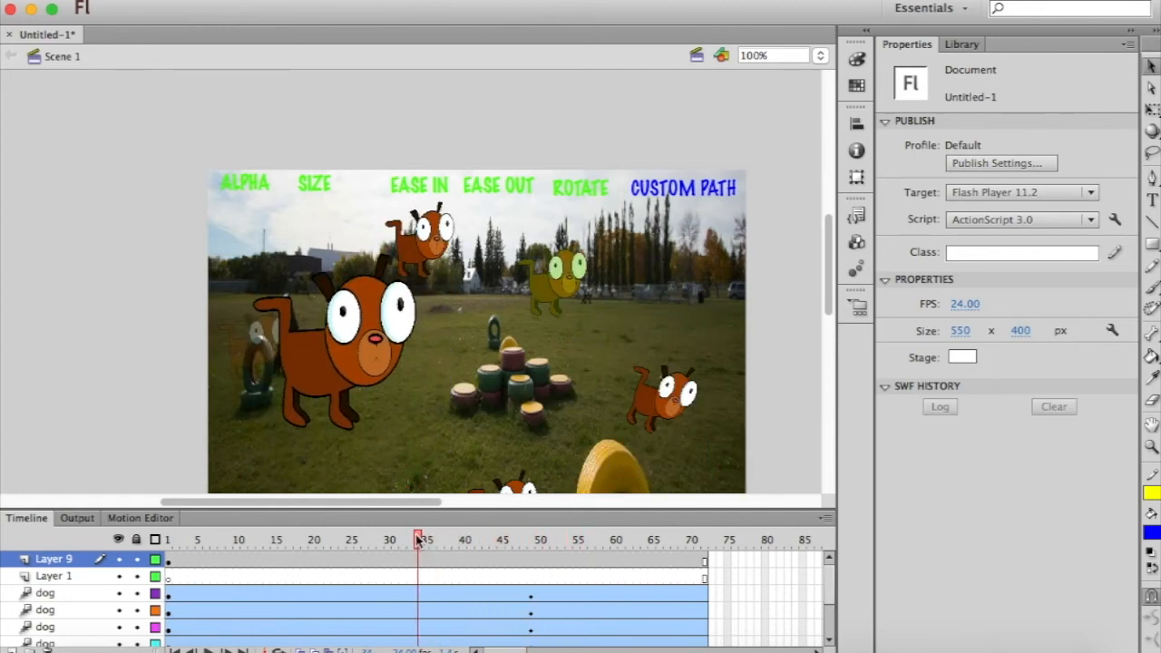